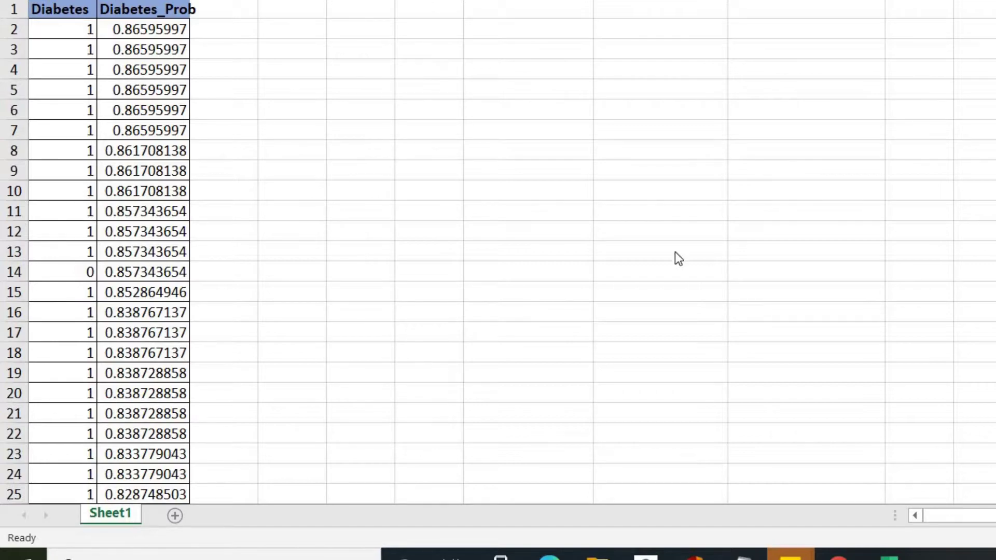
- Examine how the actual Diabetes values and the Diabetes_Prob probabilities compare down the length of the sheet
{"action": "key", "text": "Return"}
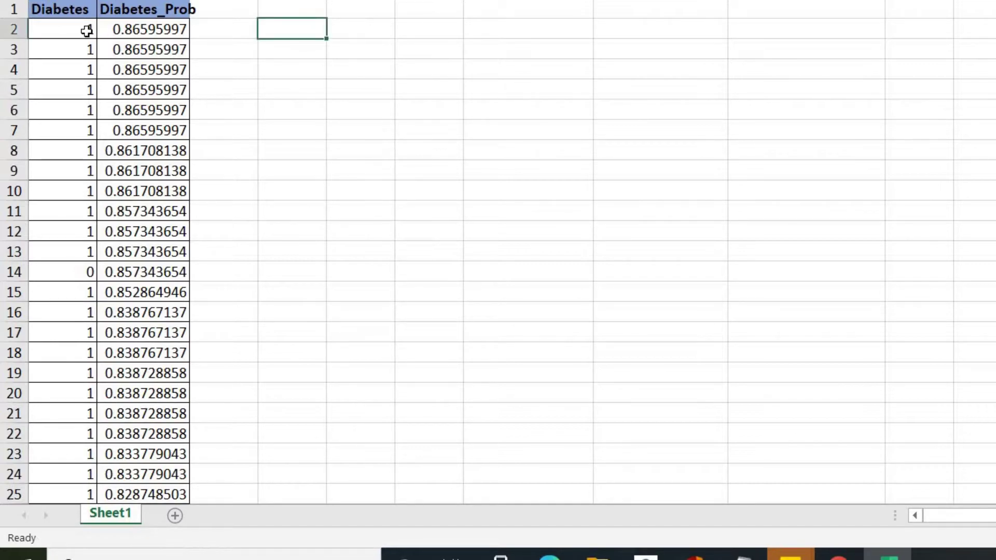
{"action": "left_click", "coordinate": [87, 31]}
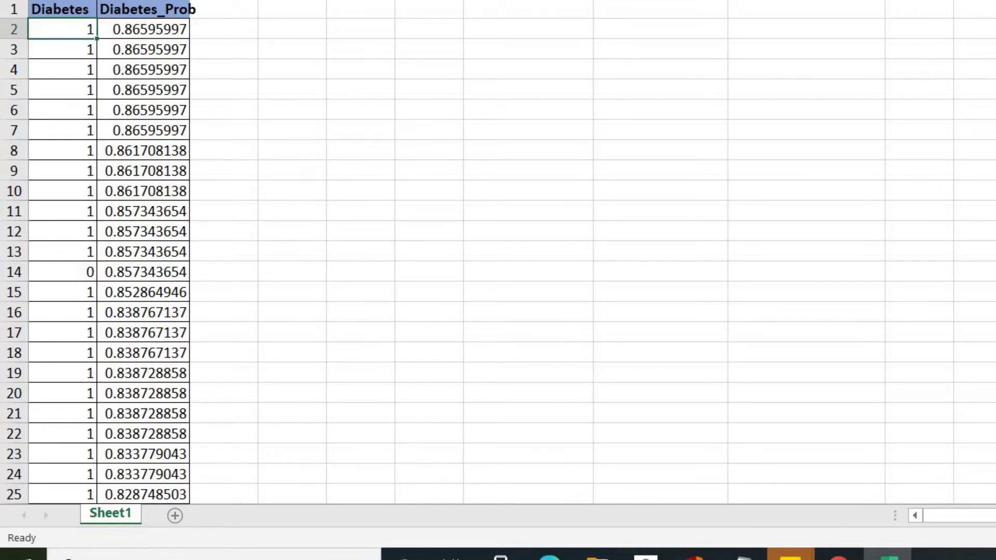
{"action": "scroll", "coordinate": [498, 253], "scroll_direction": "down", "scroll_amount": 20}
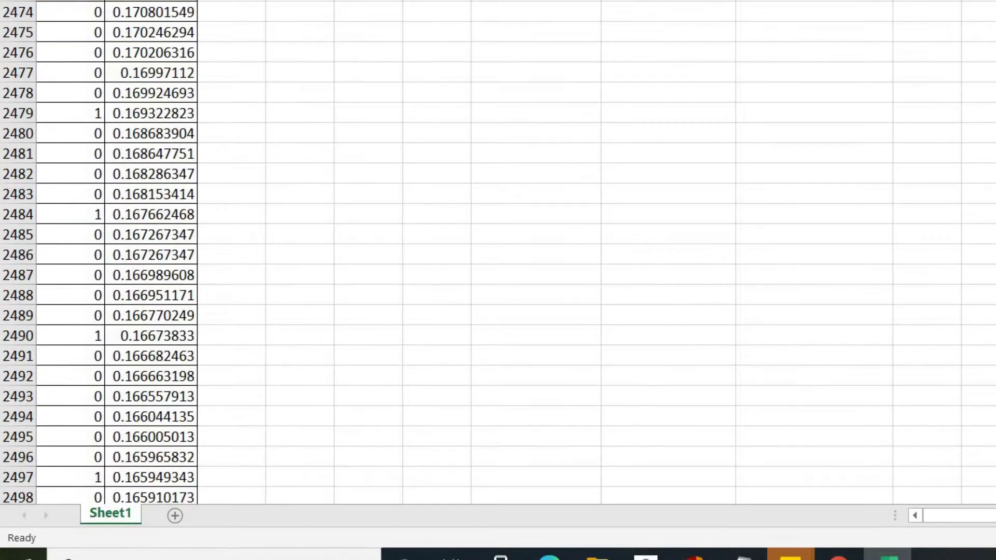
{"action": "scroll", "coordinate": [498, 253], "scroll_direction": "up", "scroll_amount": 20}
{"action": "scroll", "coordinate": [498, 252], "scroll_direction": "down", "scroll_amount": 20}
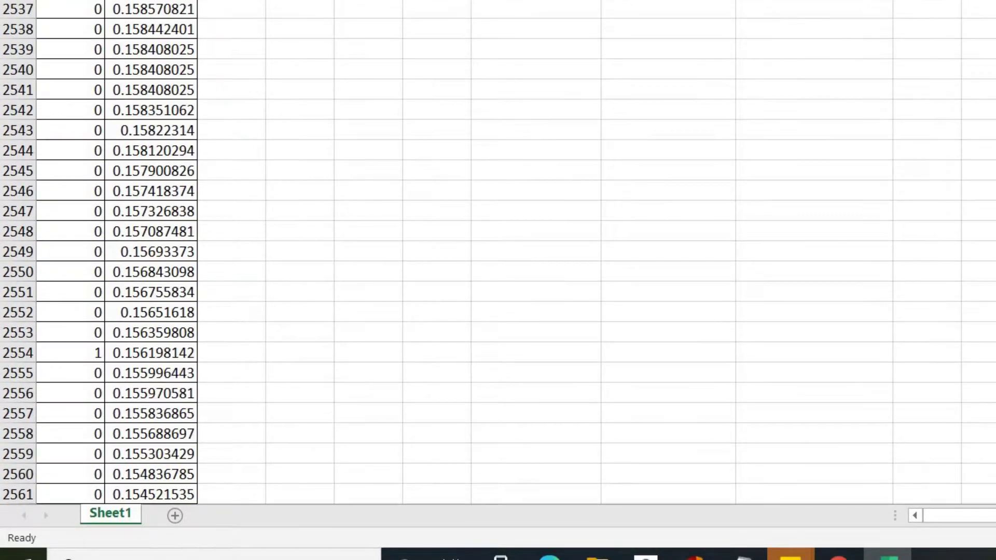
{"action": "left_click", "coordinate": [150, 234]}
{"action": "left_click", "coordinate": [66, 231]}
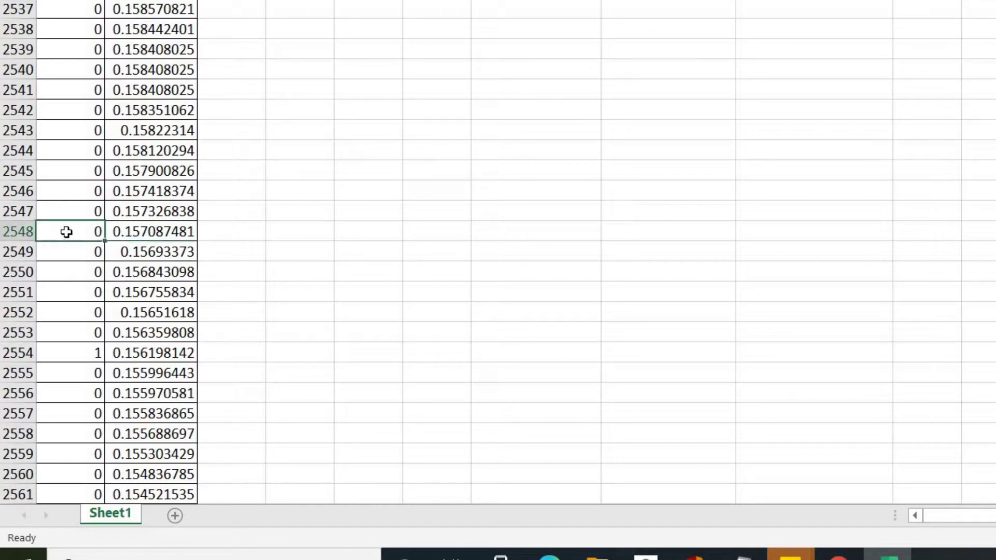
{"action": "left_click", "coordinate": [128, 233]}
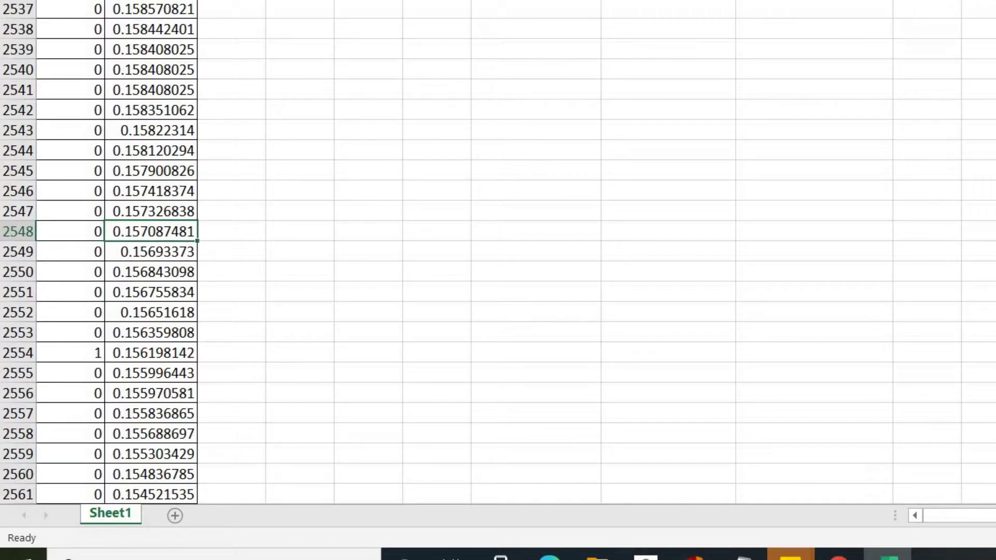
{"action": "scroll", "coordinate": [498, 252], "scroll_direction": "up", "scroll_amount": 20}
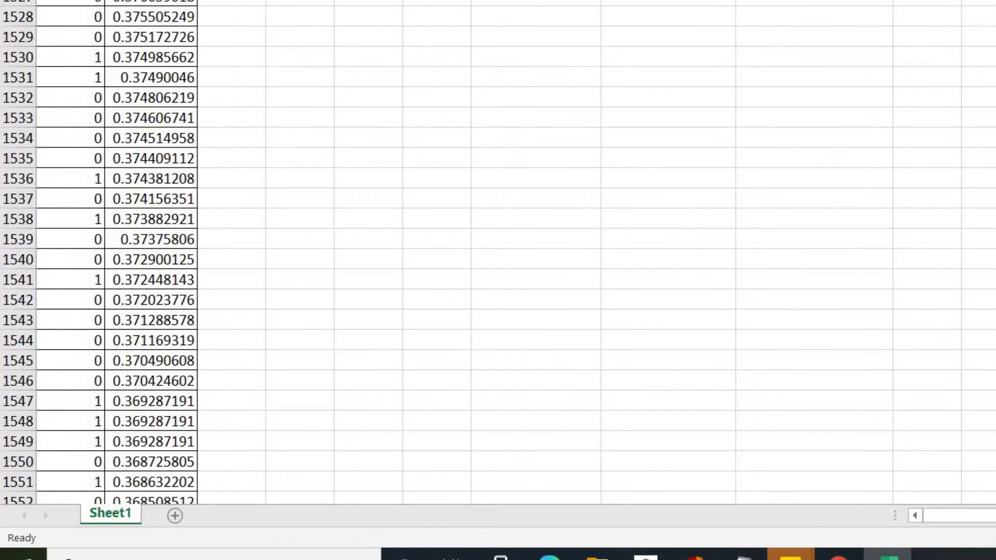
{"action": "scroll", "coordinate": [498, 253], "scroll_direction": "down", "scroll_amount": 20}
{"action": "scroll", "coordinate": [498, 252], "scroll_direction": "down", "scroll_amount": 20}
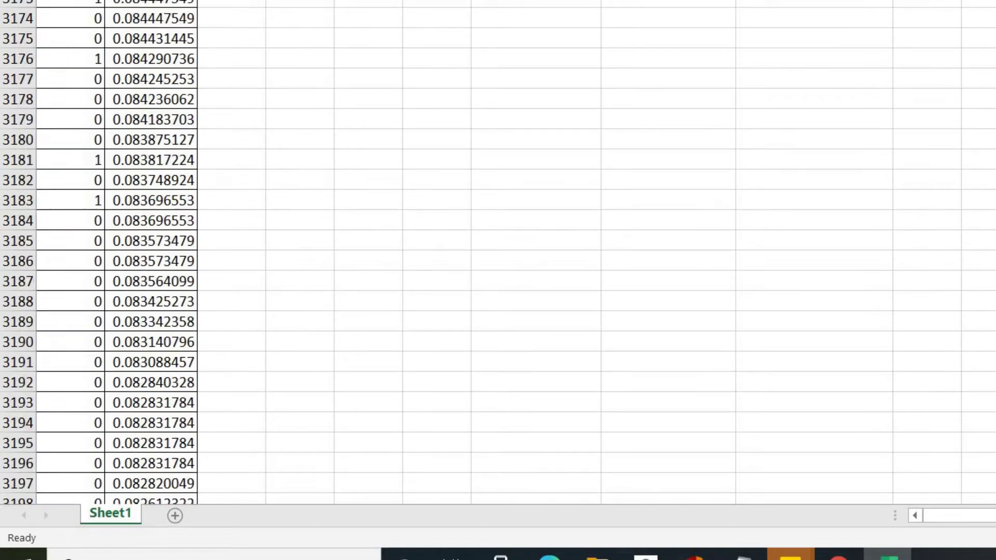
{"action": "scroll", "coordinate": [498, 253], "scroll_direction": "up", "scroll_amount": 20}
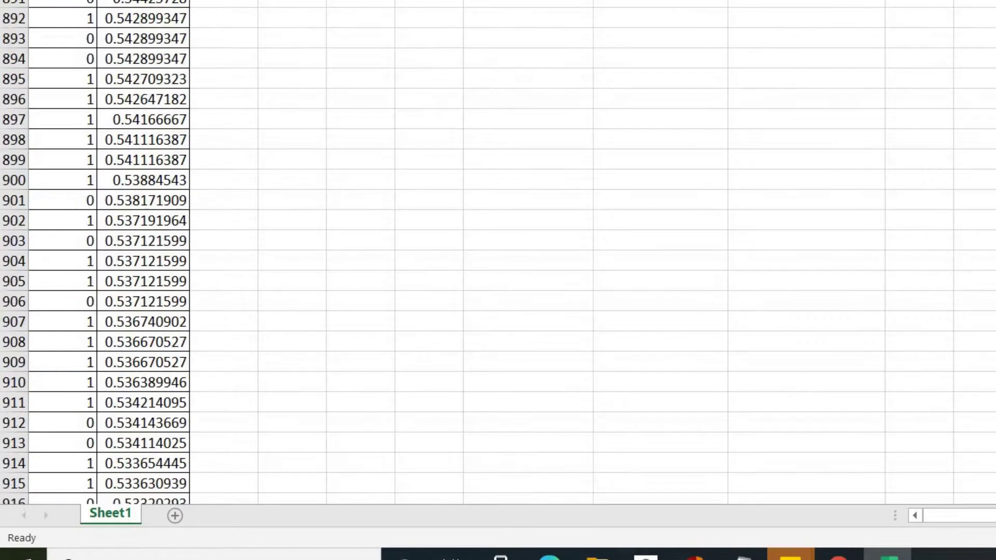
{"action": "scroll", "coordinate": [498, 253], "scroll_direction": "up", "scroll_amount": 20}
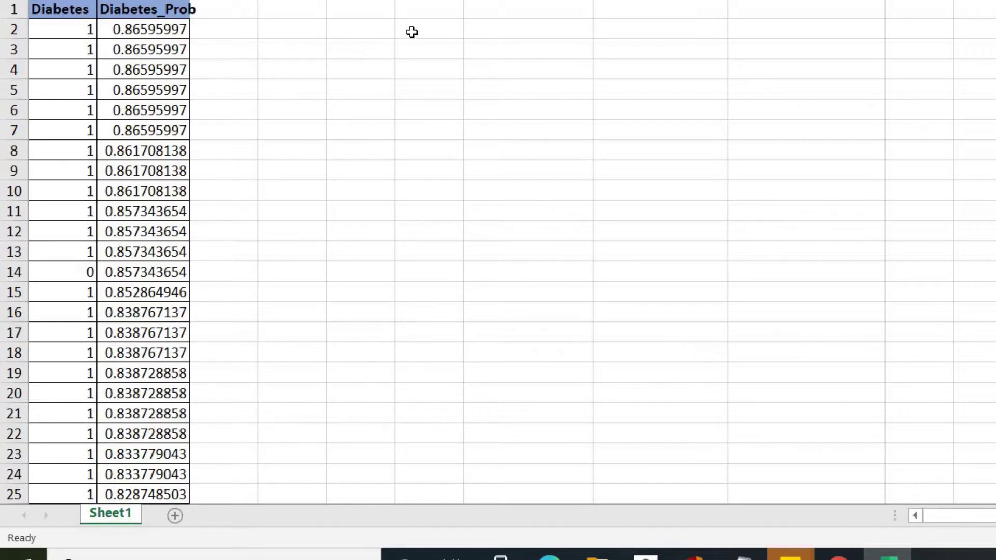
- Enter the label "cutoff" in row 2 of the empty area beside the data, with the value 0.5 beneath it
{"action": "left_click", "coordinate": [348, 31]}
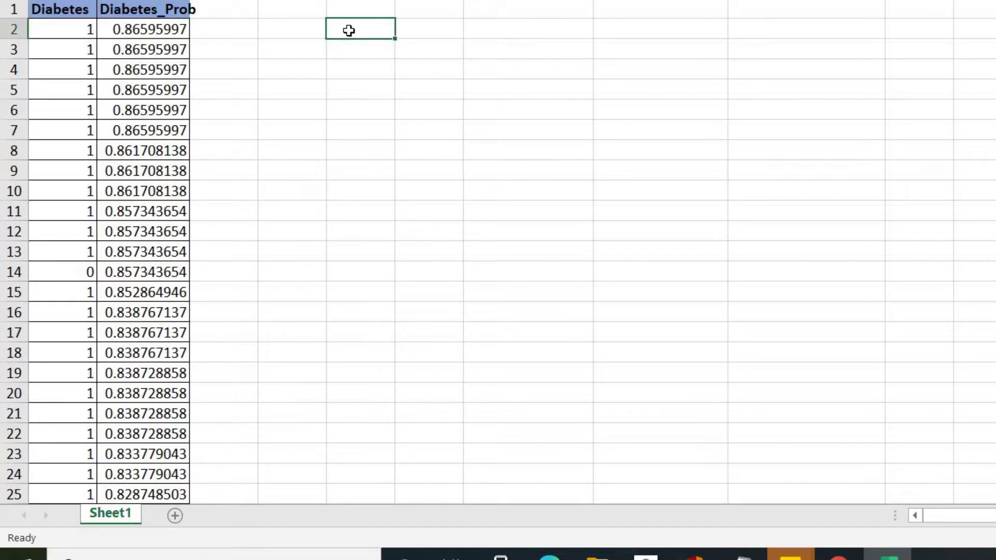
{"action": "type", "text": "cutoff"}
{"action": "left_click", "coordinate": [348, 48]}
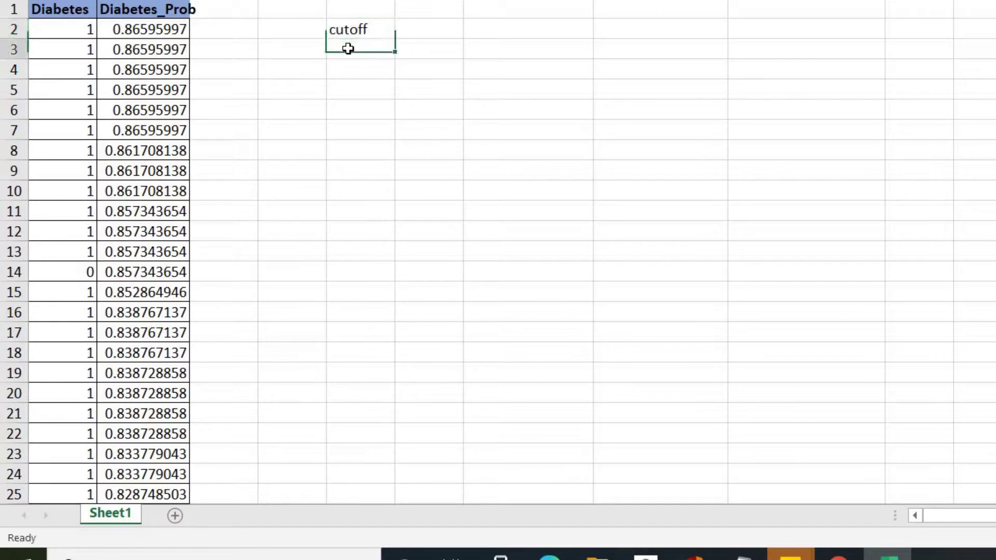
{"action": "type", "text": "0."}
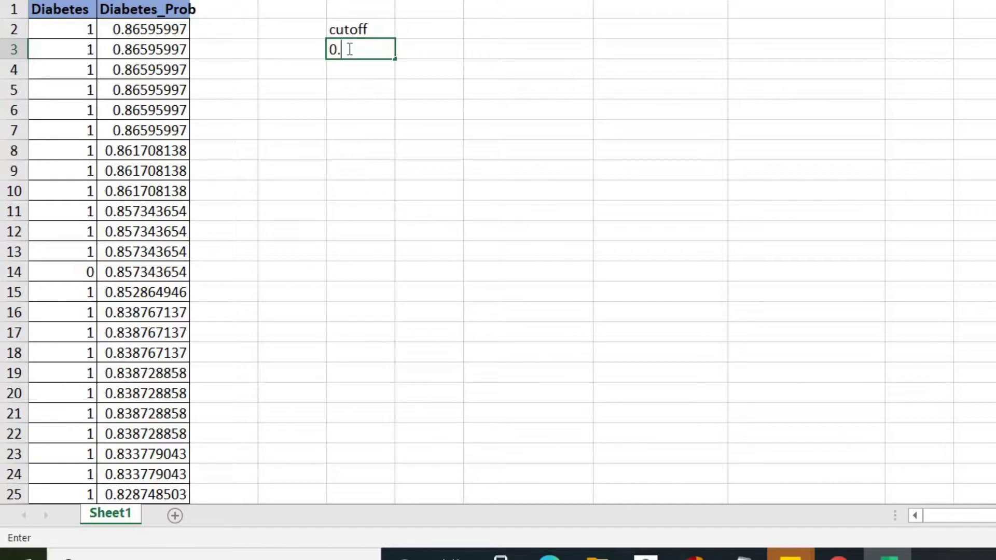
{"action": "type", "text": "5"}
{"action": "key", "text": "Return"}
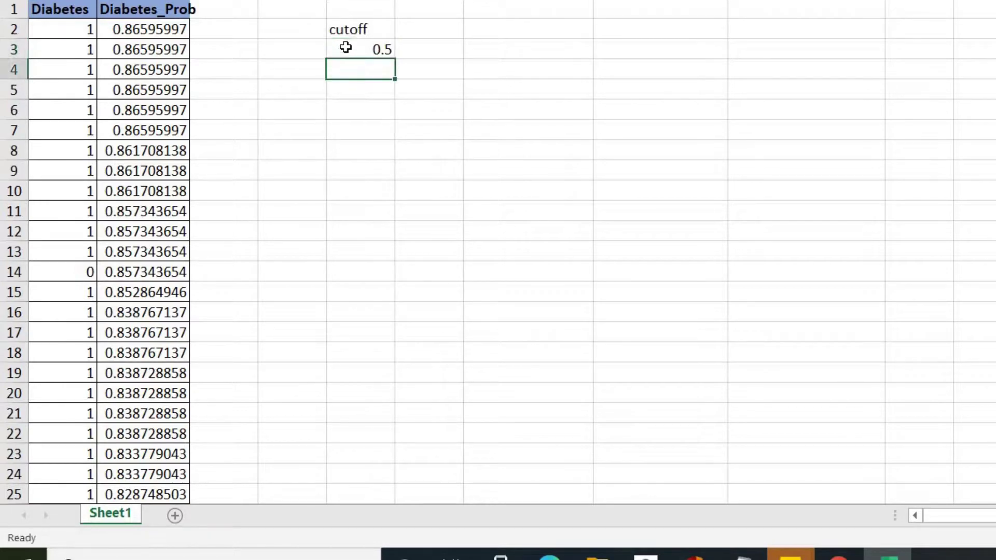
{"action": "left_click", "coordinate": [346, 47]}
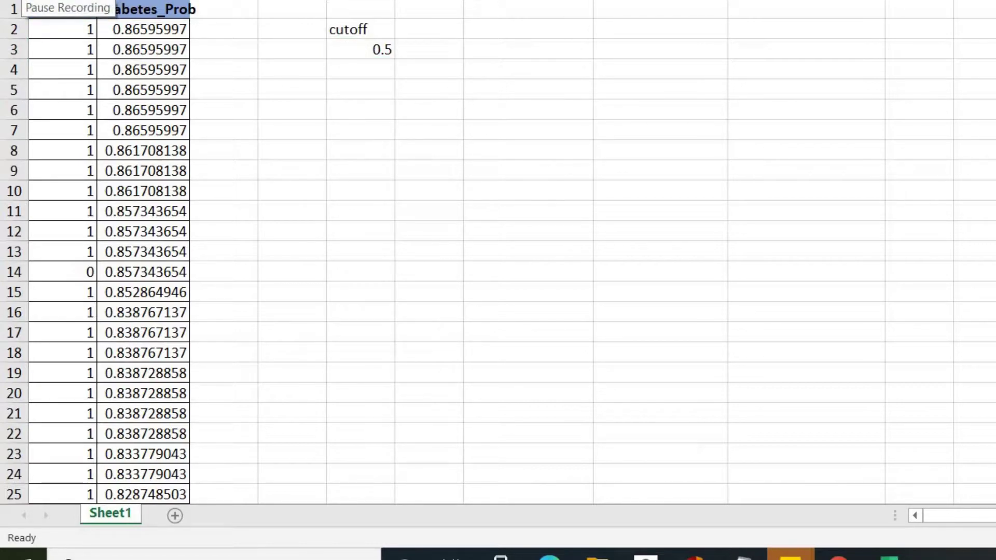
{"action": "left_click", "coordinate": [354, 50]}
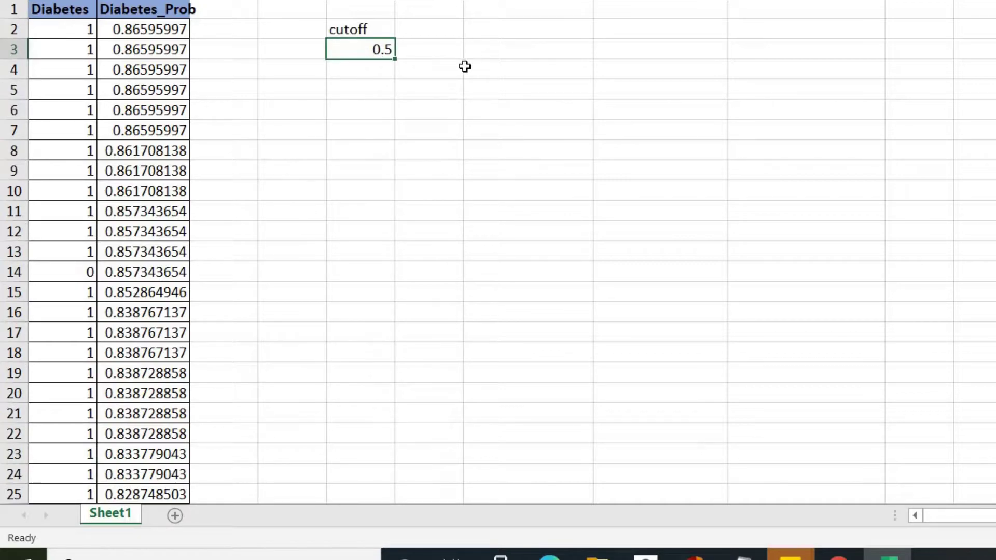
- Enter the labels "positives" in row 2 and "Negatives" in row 3, two columns beyond the cutoff
{"action": "left_click", "coordinate": [527, 34]}
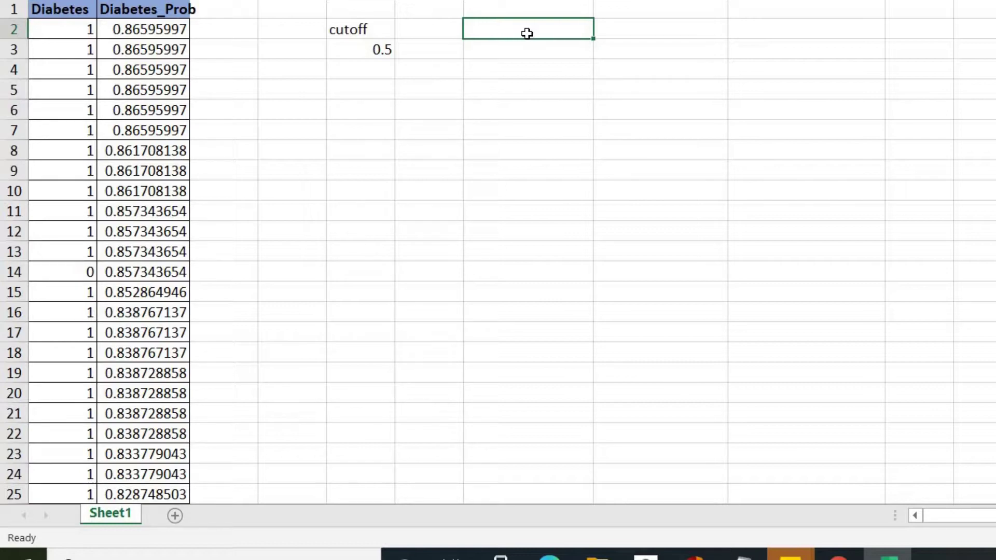
{"action": "type", "text": "positive"}
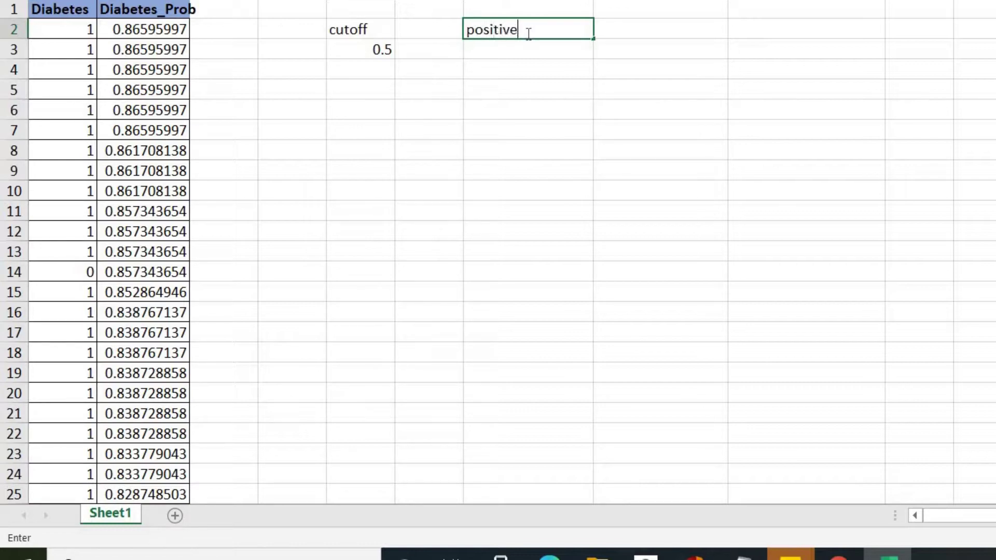
{"action": "type", "text": "s"}
{"action": "left_click", "coordinate": [512, 47]}
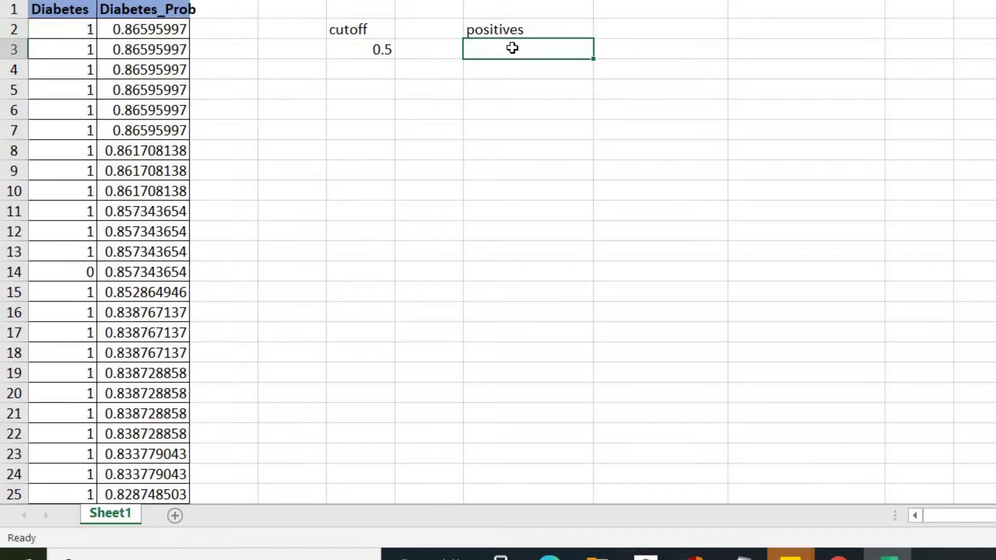
{"action": "type", "text": "Negatives"}
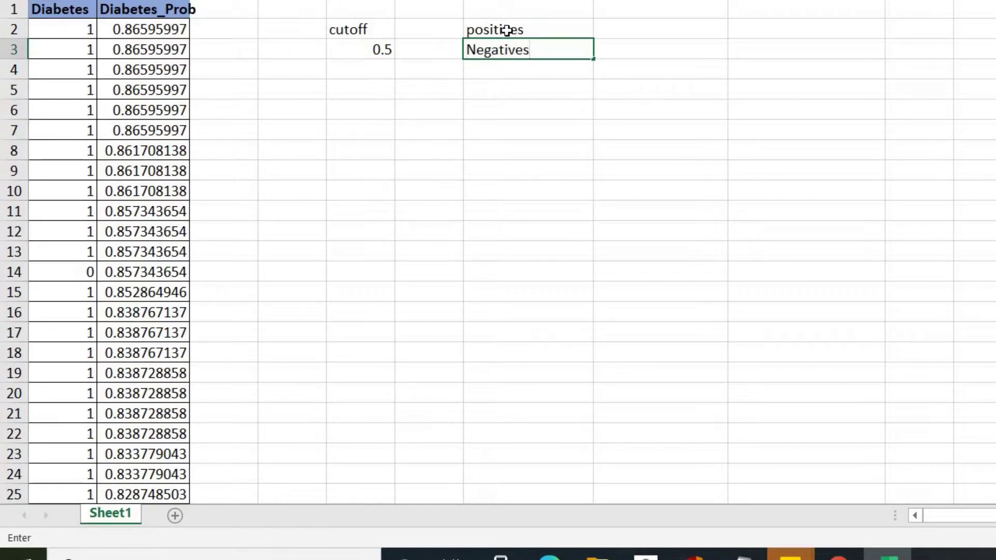
- Change the positives label in row 2 to read "Positives/ Diabetes"
{"action": "key", "text": "Up"}
{"action": "key", "text": "F2"}
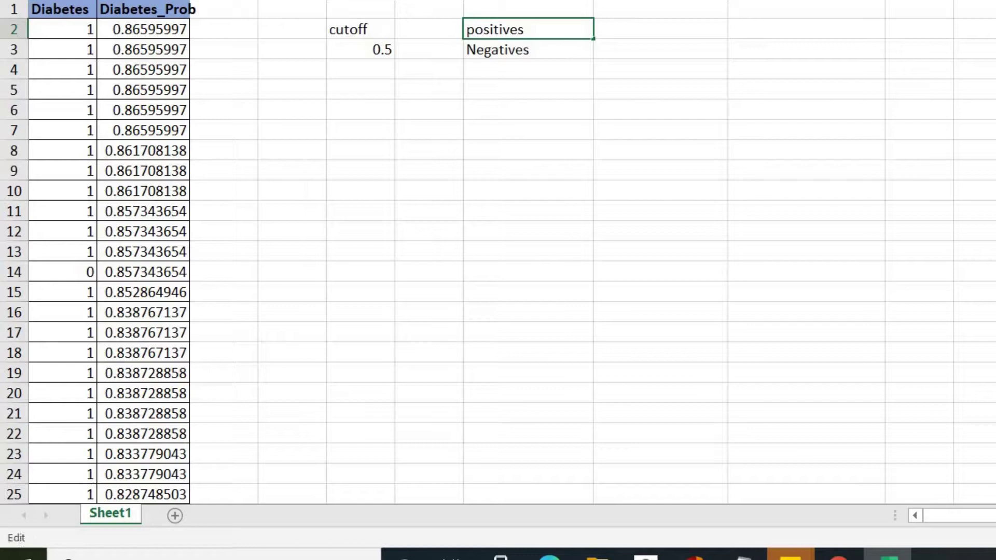
{"action": "key", "text": "Home"}
{"action": "key", "text": "Delete"}
{"action": "type", "text": "P"}
{"action": "key", "text": "End"}
{"action": "type", "text": "/ Diabetes"}
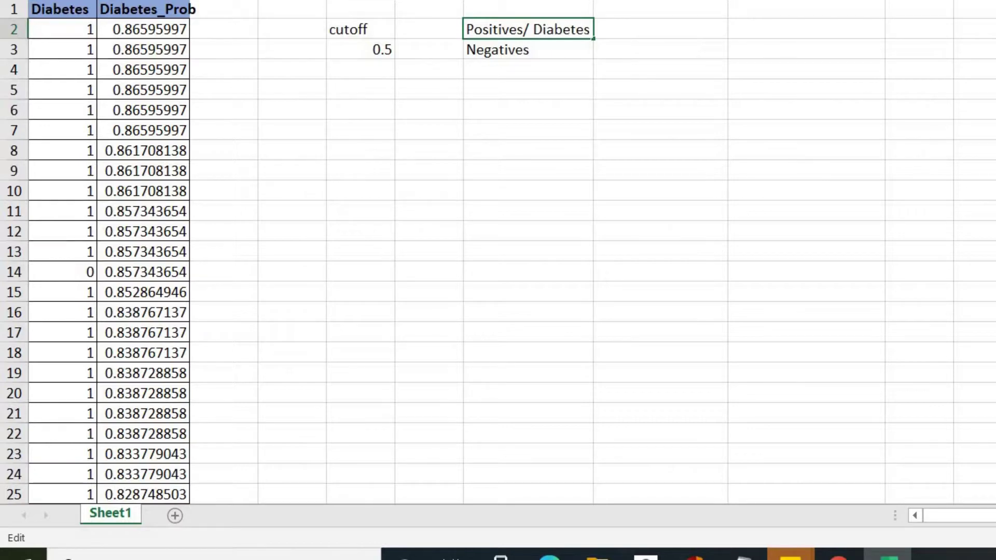
{"action": "key", "text": "ctrl+Return"}
{"action": "key", "text": "Down"}
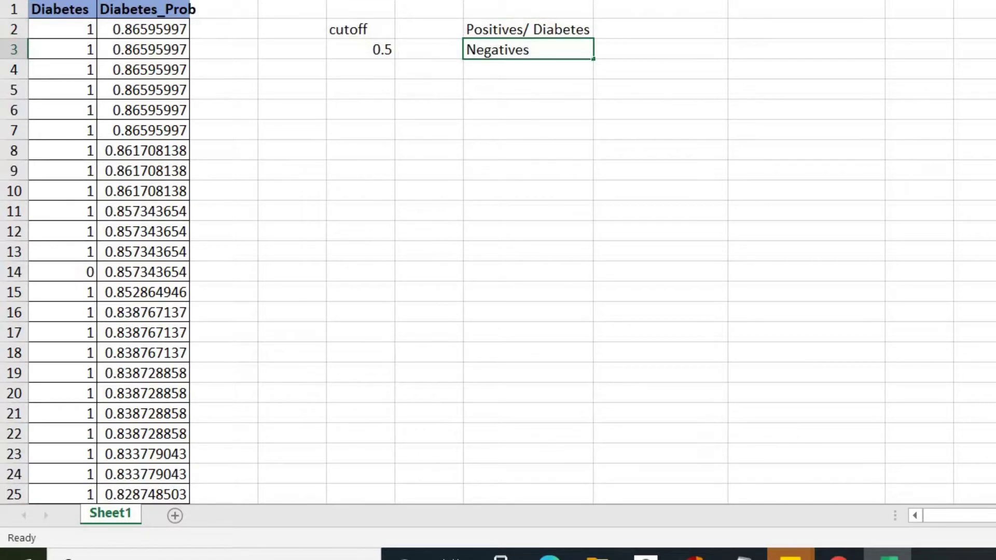
- Extend the Negatives label in row 3 to read "Negatives/ No Diabetes"
{"action": "key", "text": "F2"}
{"action": "type", "text": "/ No Diab"}
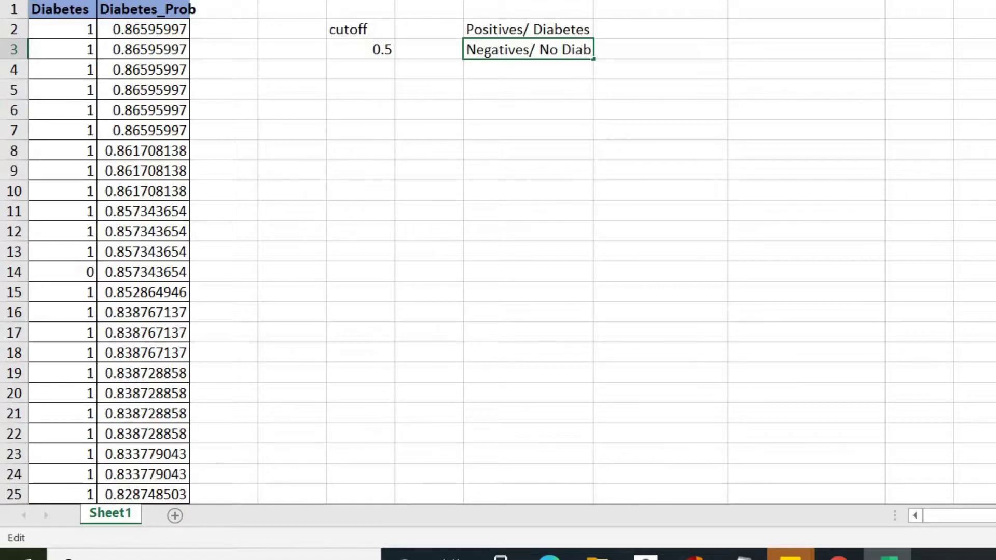
{"action": "key", "text": "shift+Home"}
{"action": "type", "text": "Diabetes"}
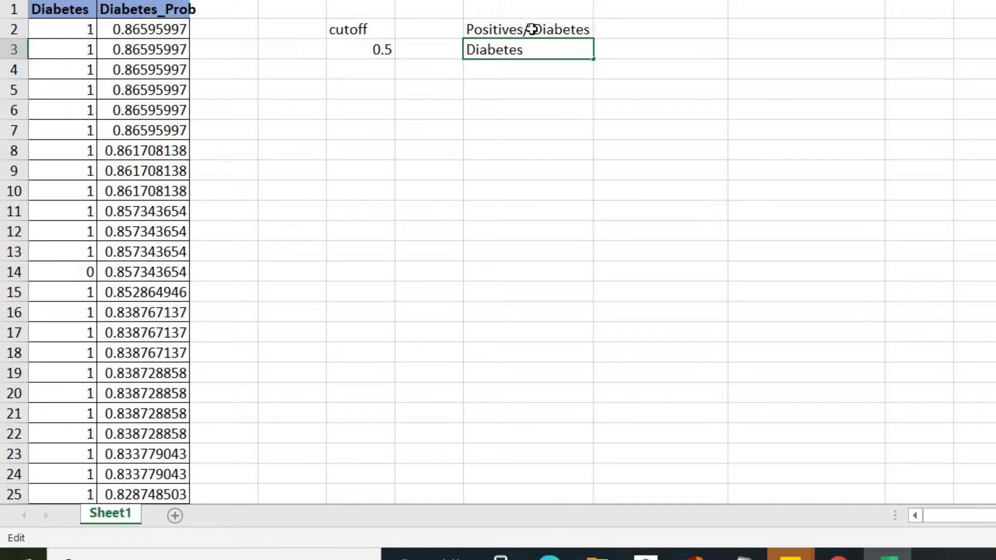
{"action": "left_click", "coordinate": [532, 29]}
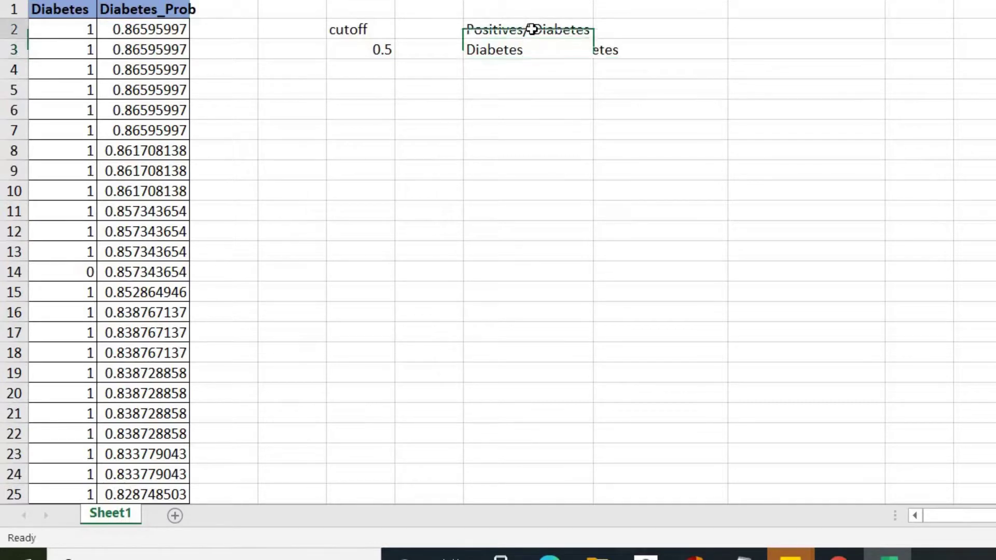
{"action": "left_click", "coordinate": [612, 35]}
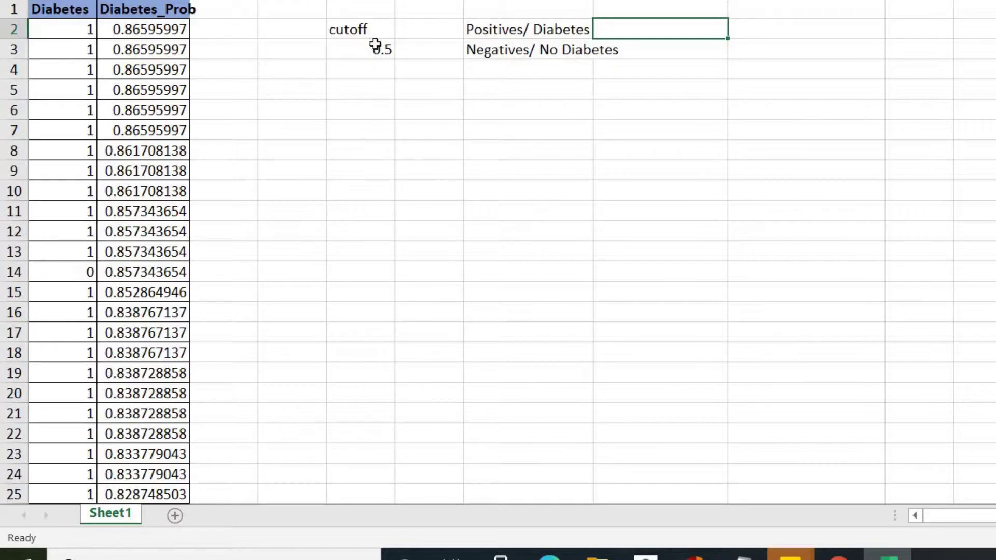
- Add the header "predicted_value" in row 1 of the column immediately after Diabetes_Prob
{"action": "left_click", "coordinate": [235, 11]}
{"action": "type", "text": "p"}
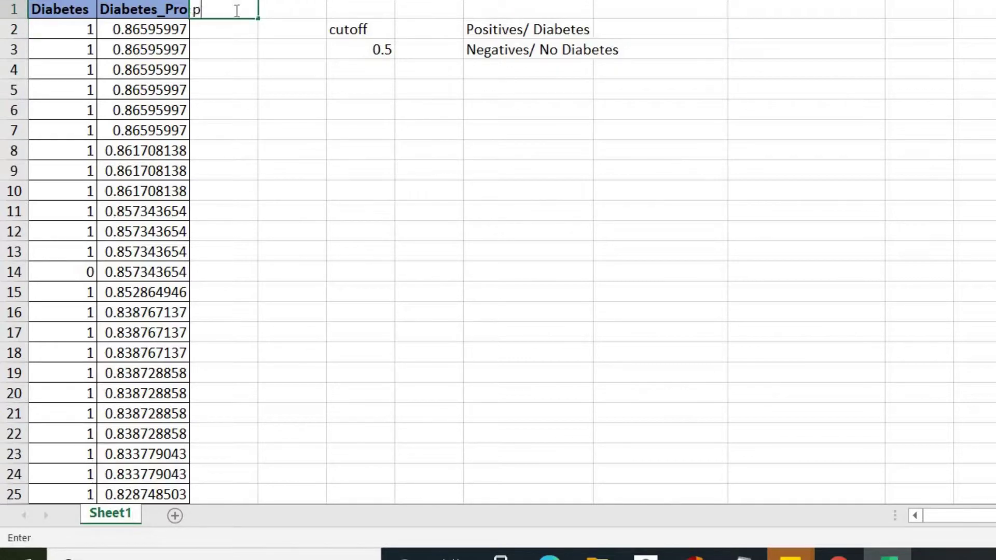
{"action": "type", "text": "redict ed_"}
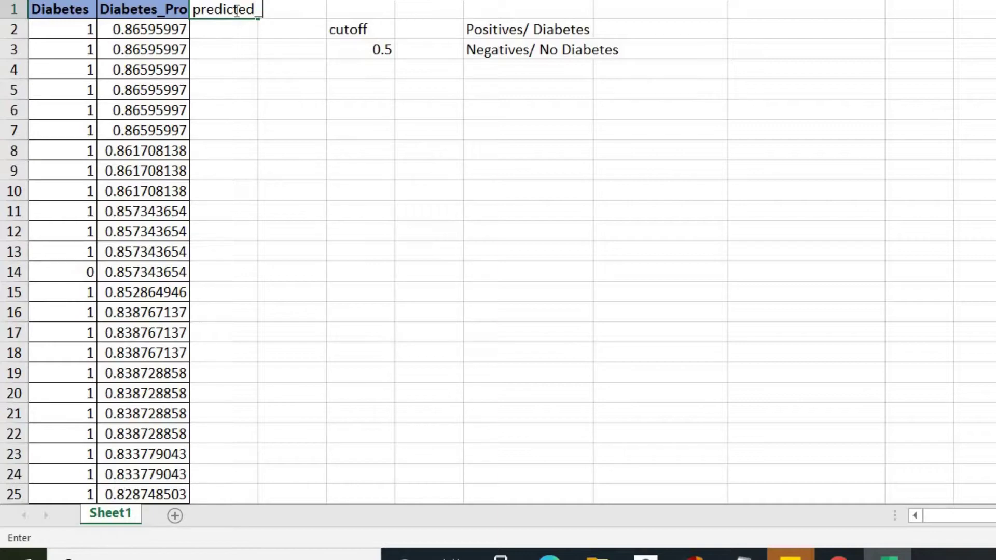
{"action": "type", "text": "value"}
{"action": "left_click", "coordinate": [344, 54]}
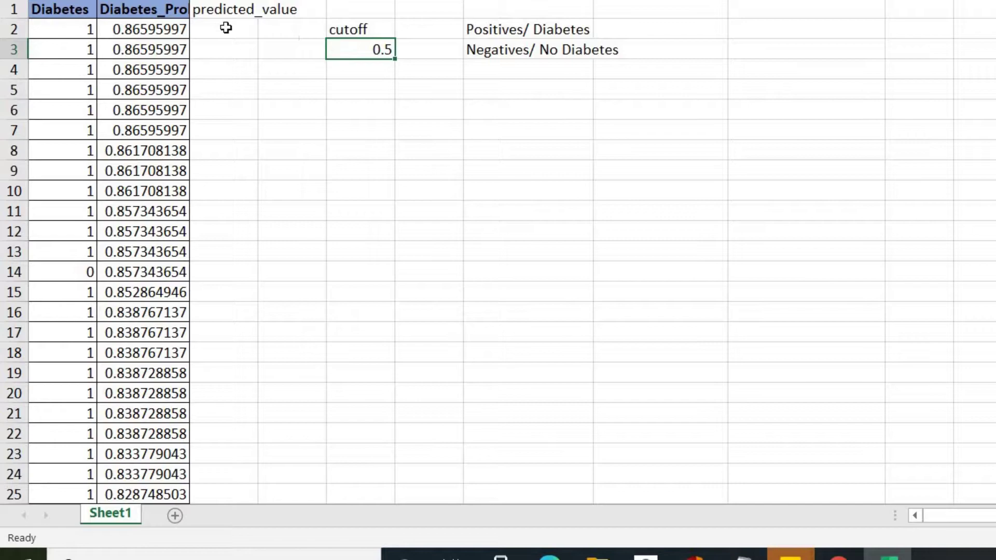
{"action": "left_click", "coordinate": [249, 29]}
{"action": "type", "text": "=i"}
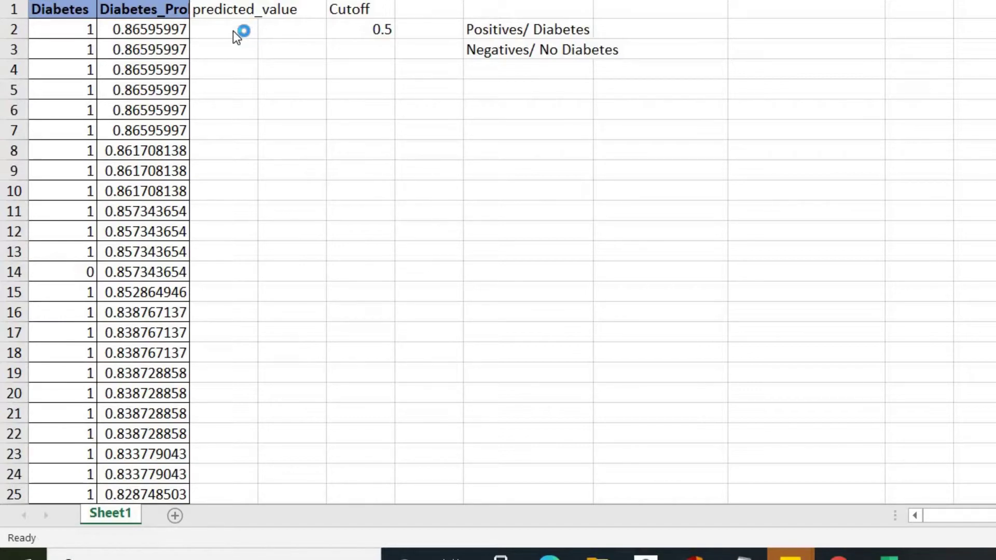
{"action": "left_click", "coordinate": [353, 29]}
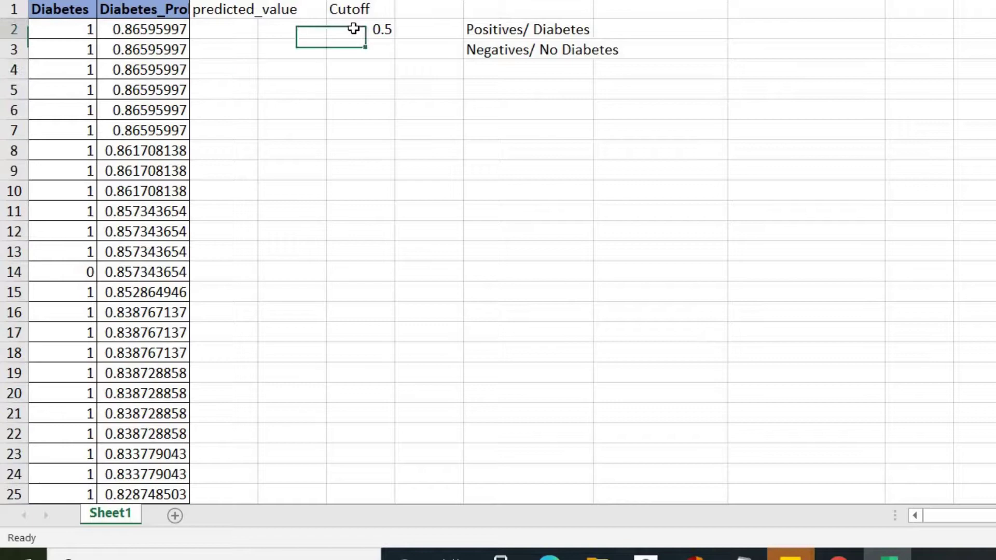
- In the first predicted_value cell, enter an IF formula returning 1 when B2>=E2 and 0 otherwise
{"action": "left_click", "coordinate": [216, 28]}
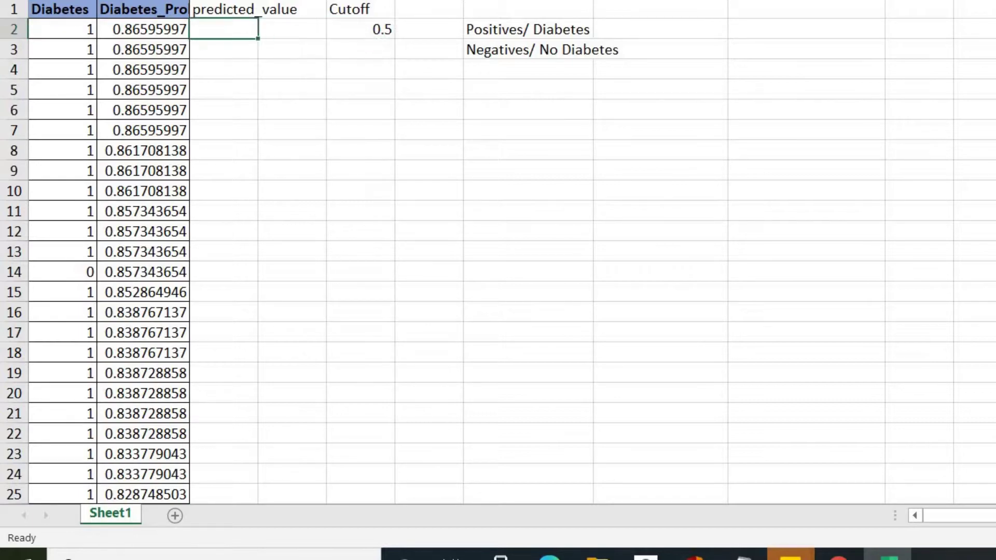
{"action": "type", "text": "=if"}
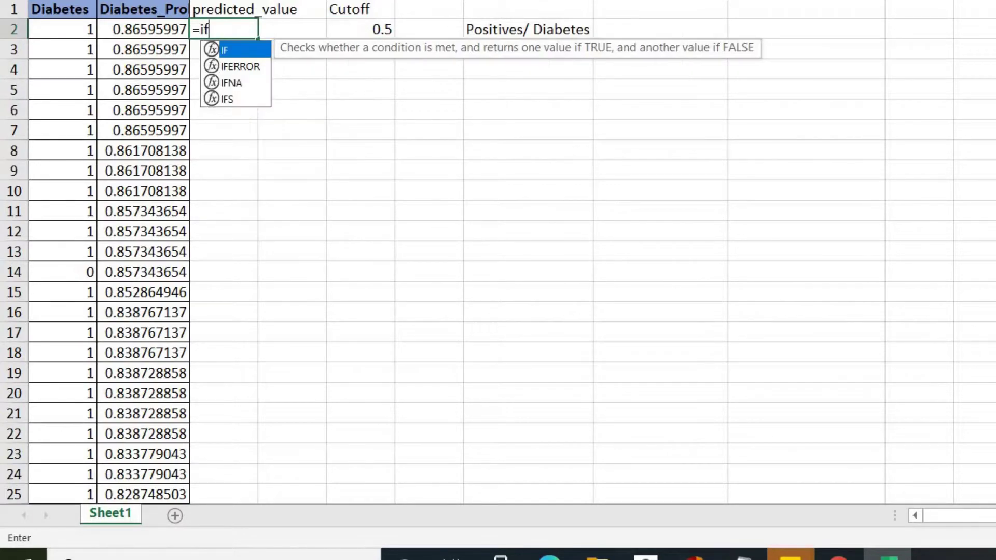
{"action": "type", "text": "("}
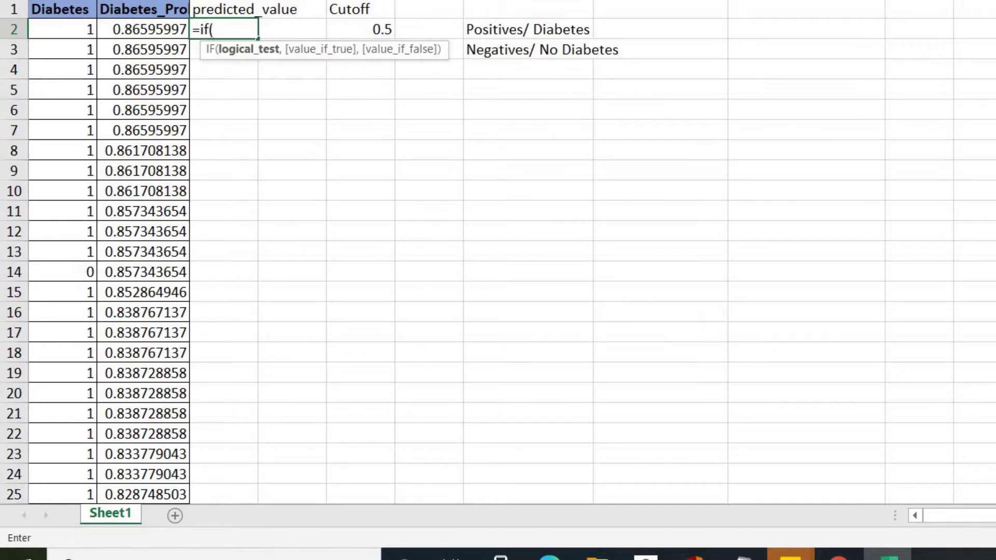
{"action": "left_click", "coordinate": [132, 30]}
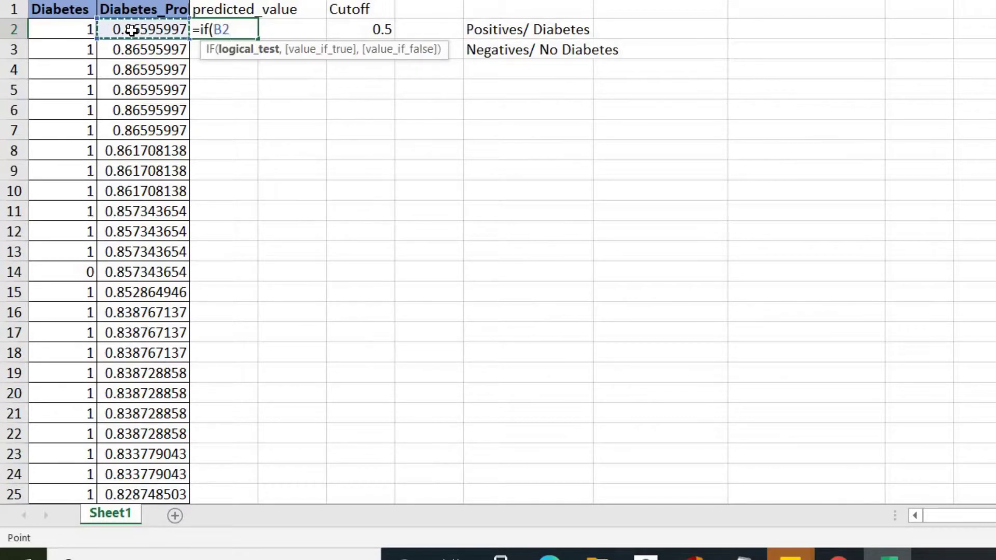
{"action": "type", "text": ">="}
{"action": "left_click", "coordinate": [347, 28]}
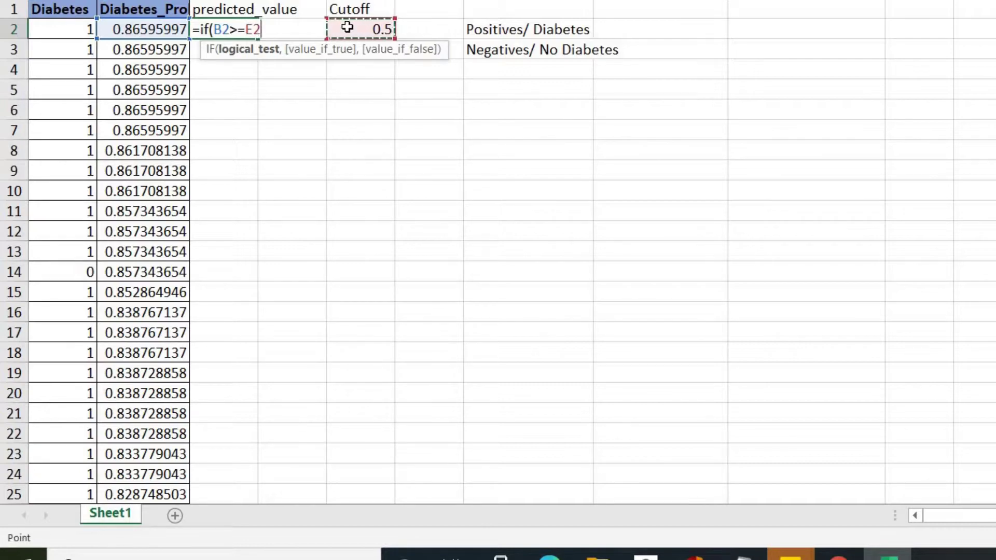
{"action": "type", "text": ","}
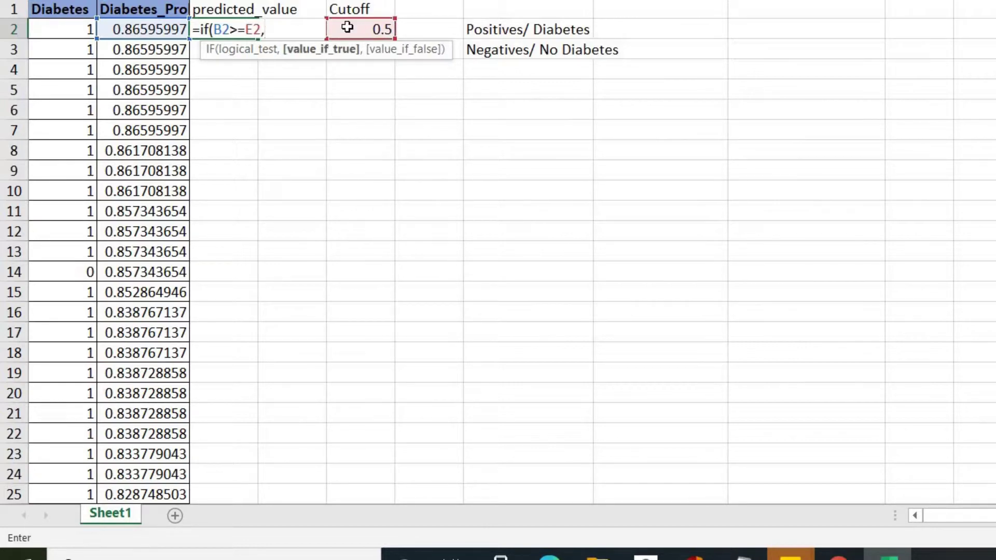
{"action": "type", "text": "1,"}
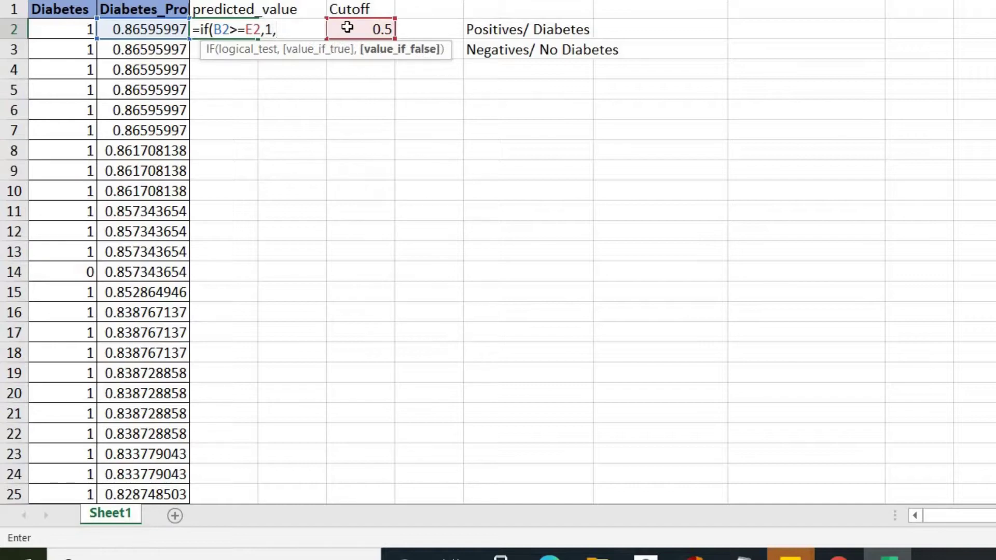
{"action": "type", "text": "0)"}
- Make the E2 cutoff reference absolute in the IF formula and fill it down the whole predicted_value column
{"action": "left_click", "coordinate": [263, 30]}
{"action": "key", "text": "F4"}
{"action": "key", "text": "Return"}
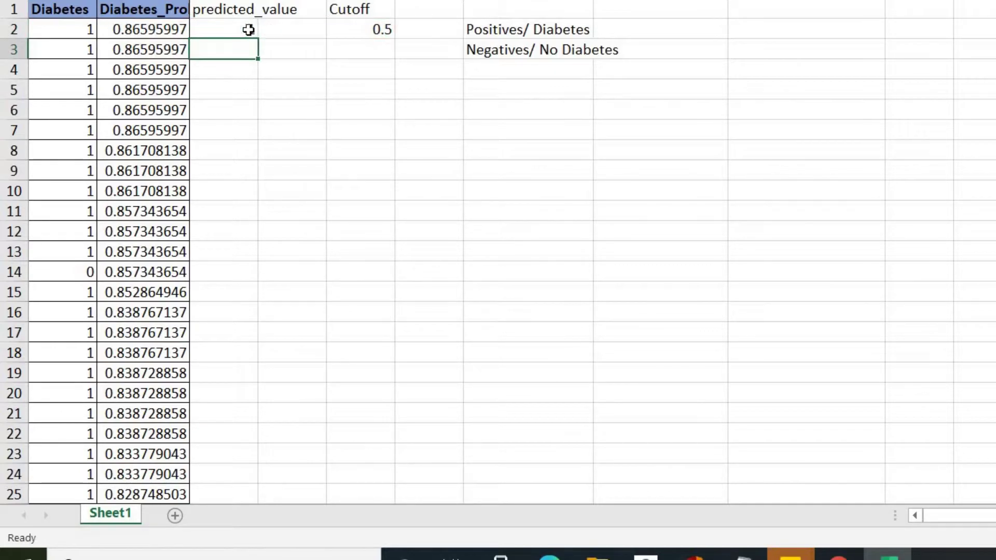
{"action": "left_click", "coordinate": [243, 30]}
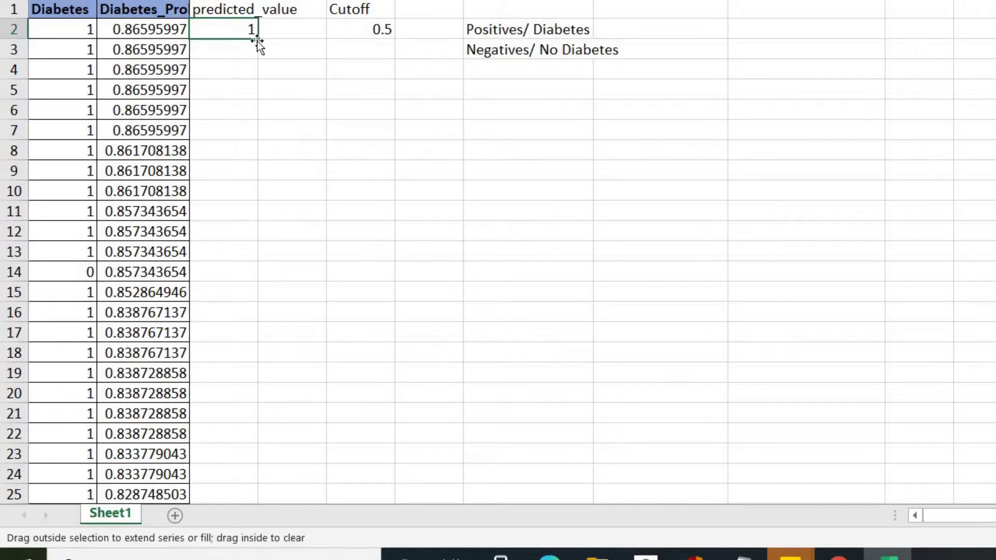
{"action": "double_click", "coordinate": [258, 40]}
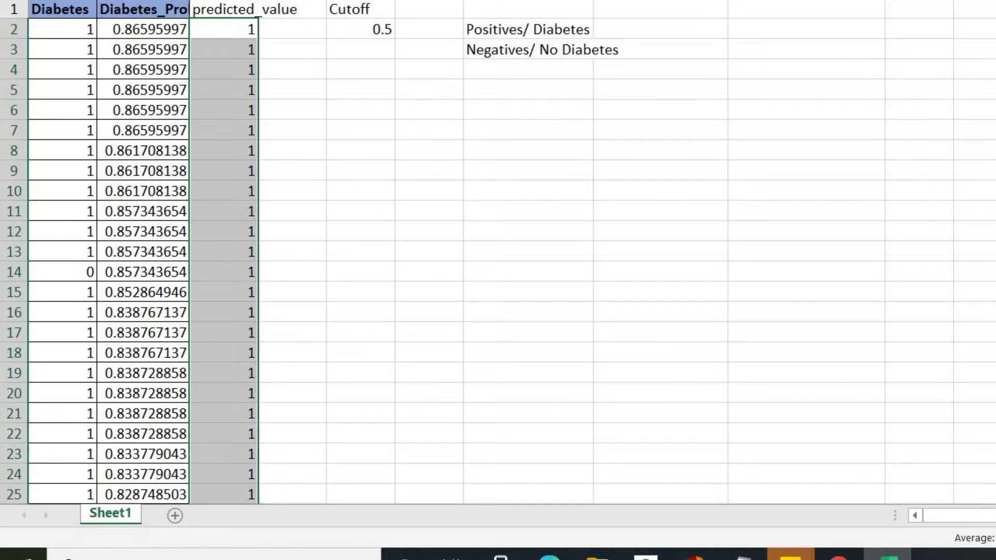
- Examine the predicted_value column down the sheet, especially the rows where the probability crosses the 0.5 cutoff
{"action": "key", "text": "ctrl+shift+Down"}
{"action": "scroll", "coordinate": [498, 252], "scroll_direction": "down", "scroll_amount": 20}
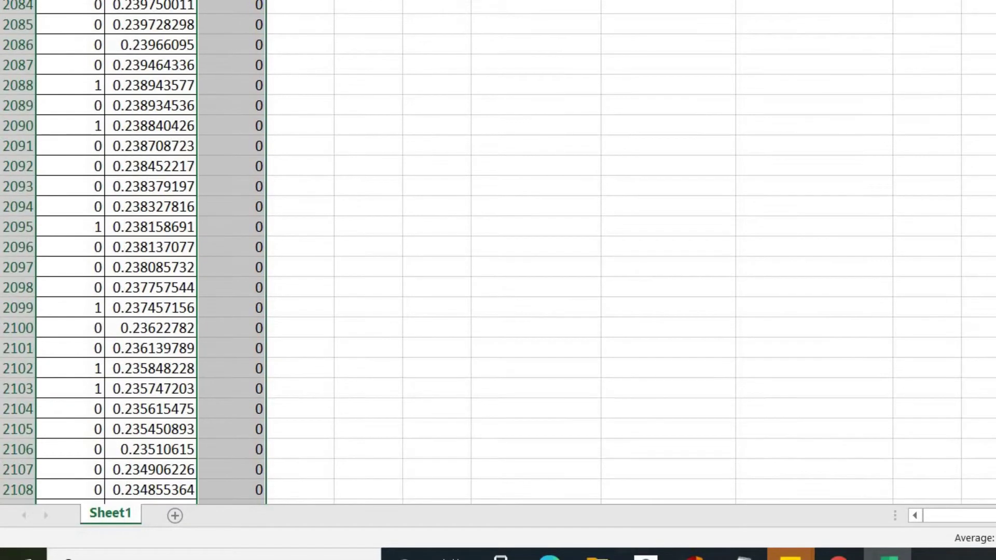
{"action": "scroll", "coordinate": [498, 253], "scroll_direction": "up", "scroll_amount": 20}
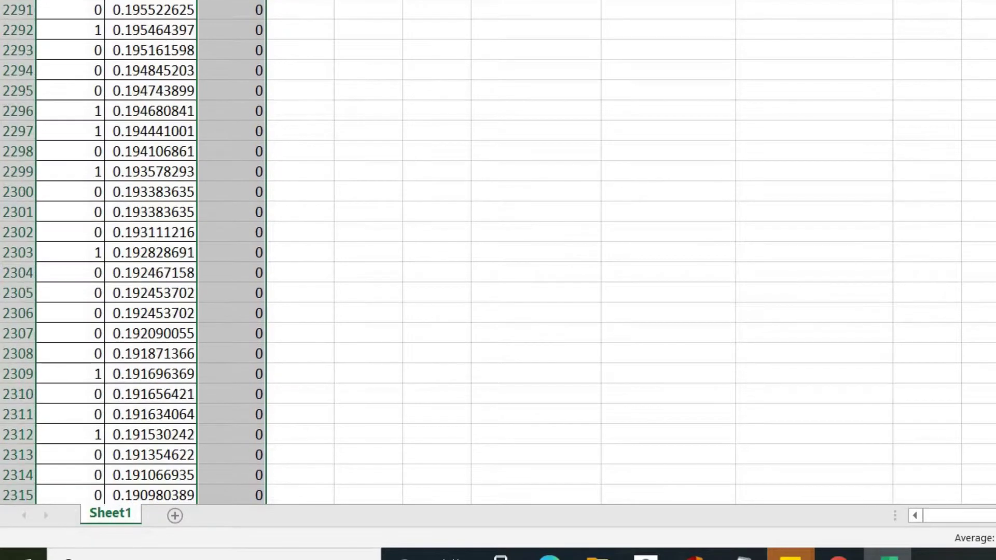
{"action": "scroll", "coordinate": [498, 252], "scroll_direction": "up", "scroll_amount": 20}
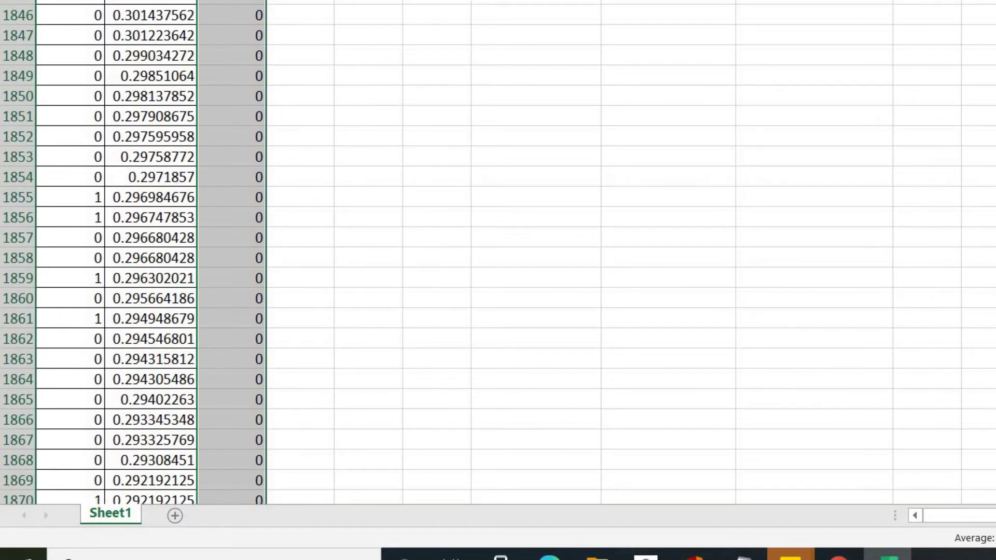
{"action": "scroll", "coordinate": [498, 253], "scroll_direction": "up", "scroll_amount": 20}
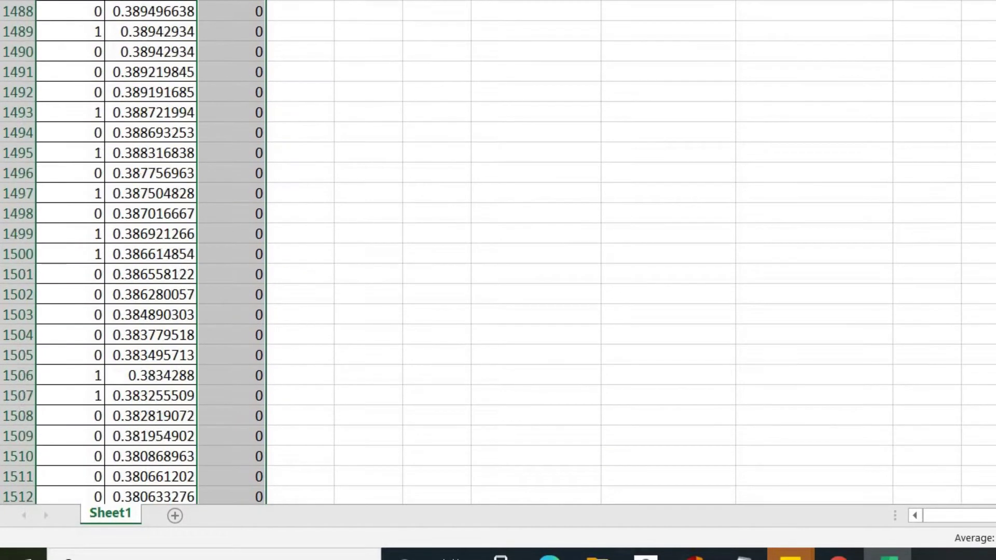
{"action": "scroll", "coordinate": [497, 253], "scroll_direction": "up", "scroll_amount": 20}
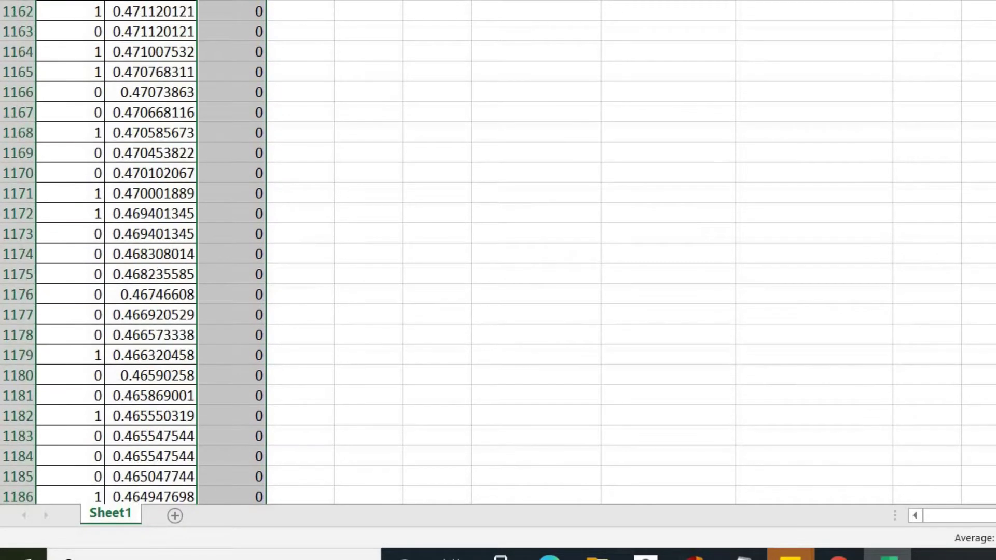
{"action": "scroll", "coordinate": [498, 253], "scroll_direction": "down", "scroll_amount": 18}
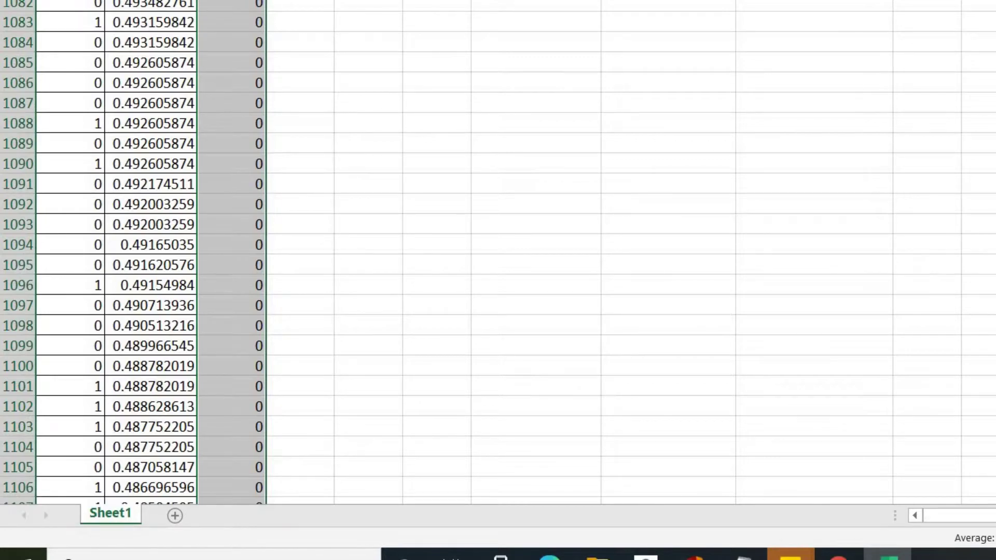
{"action": "scroll", "coordinate": [498, 252], "scroll_direction": "up", "scroll_amount": 20}
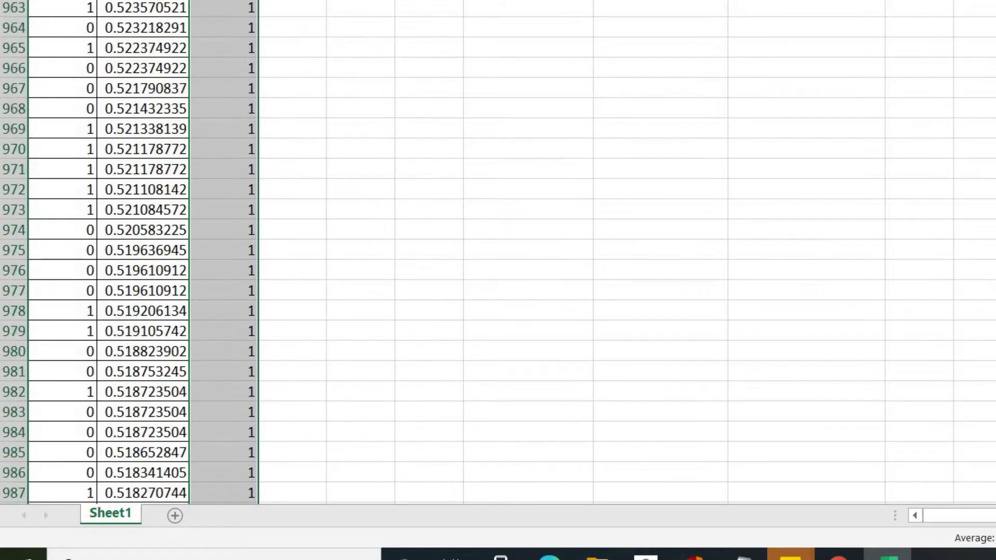
{"action": "scroll", "coordinate": [498, 253], "scroll_direction": "up", "scroll_amount": 20}
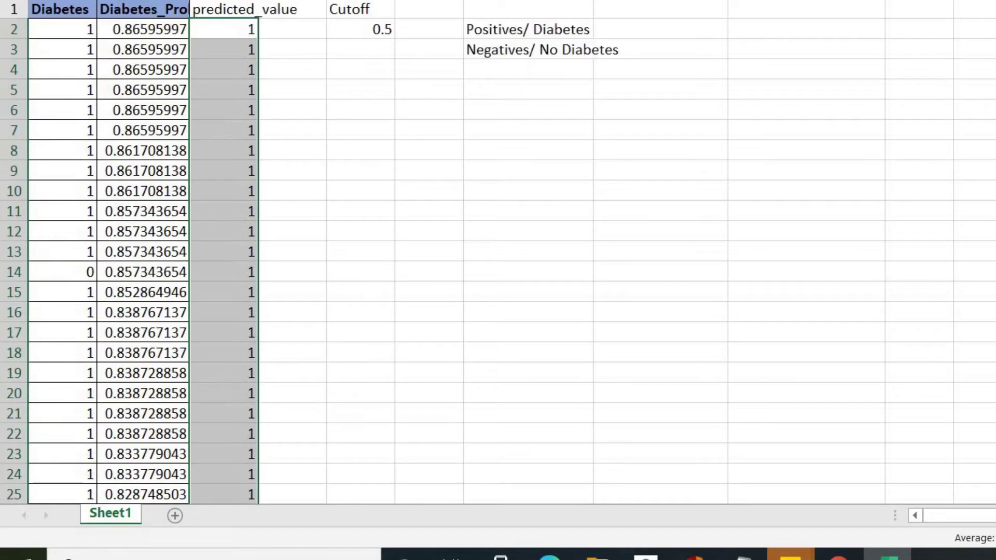
- Change the cutoff value in E2 to 0.6 and check the first predicted_value cell
{"action": "left_click", "coordinate": [351, 27]}
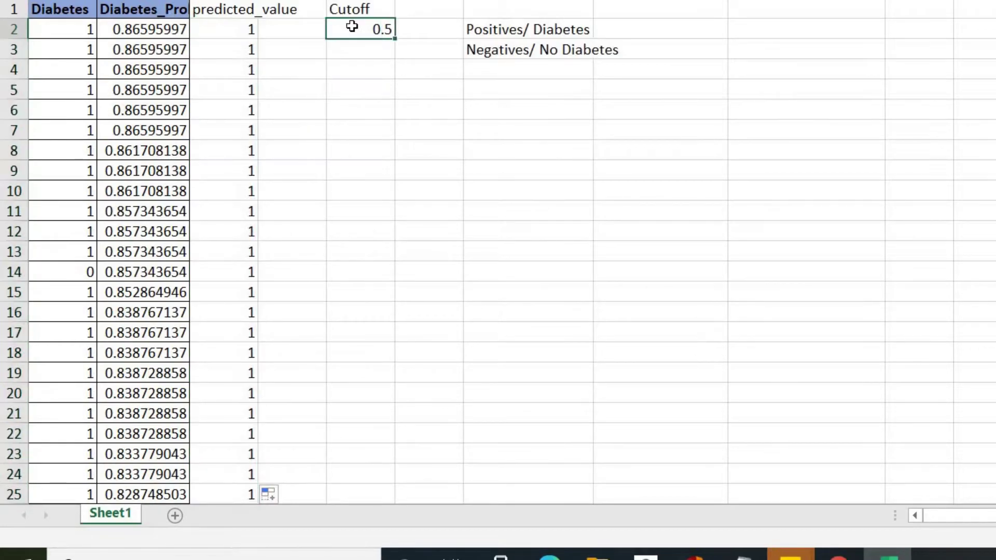
{"action": "key", "text": "F2"}
{"action": "key", "text": "BackSpace"}
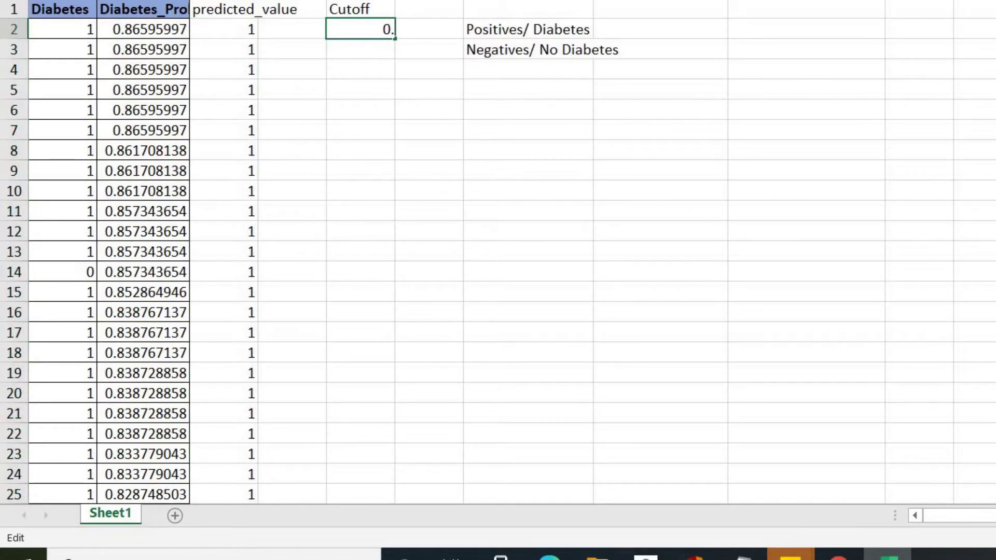
{"action": "type", "text": "6"}
{"action": "key", "text": "Return"}
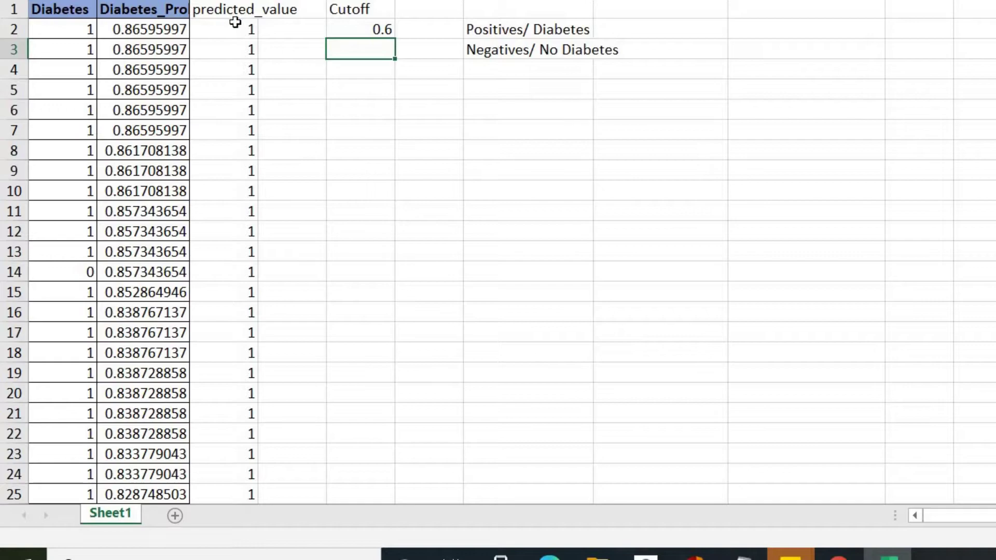
{"action": "left_click", "coordinate": [233, 21]}
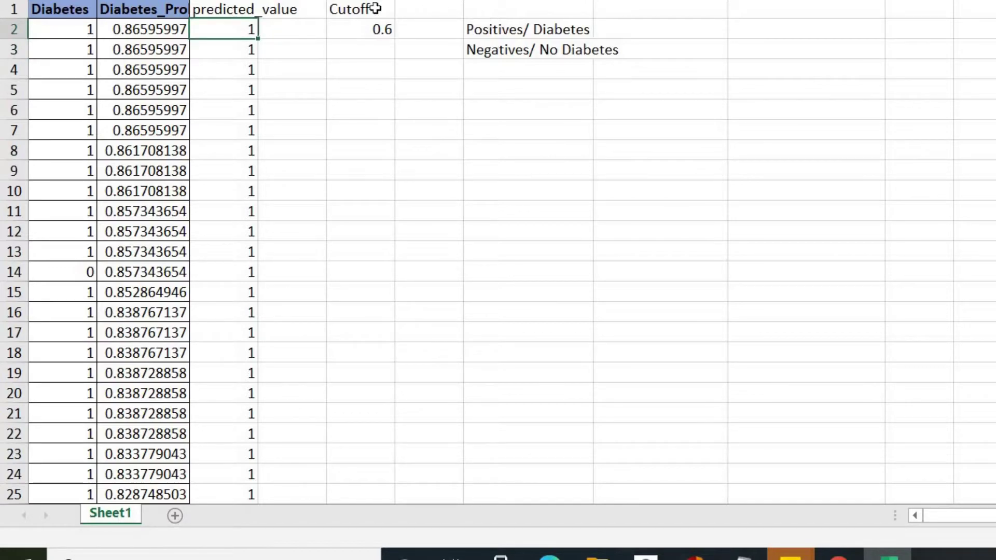
- Set the cutoff value in E2 to 0.9
{"action": "left_click", "coordinate": [356, 32]}
{"action": "key", "text": "F2"}
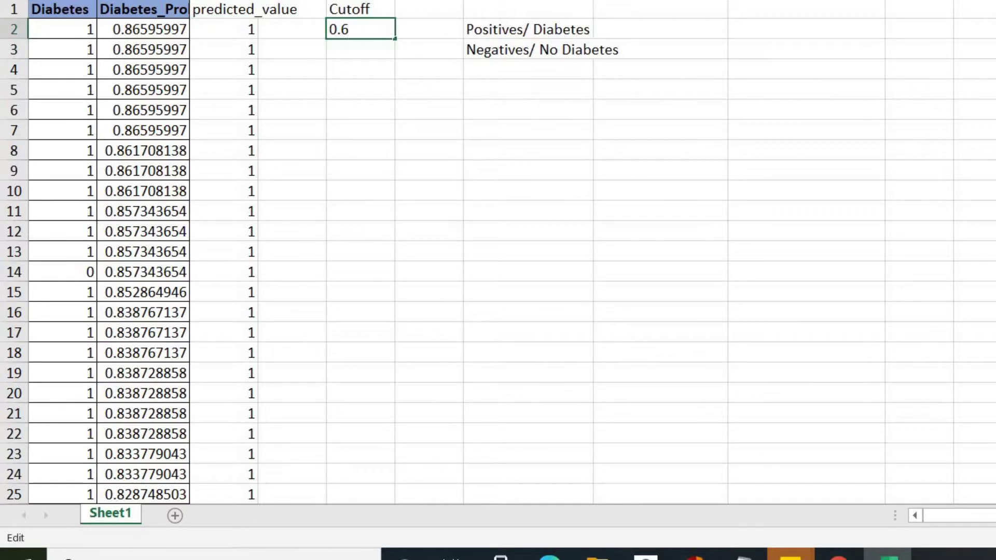
{"action": "key", "text": "BackSpace"}
{"action": "type", "text": "9"}
{"action": "key", "text": "Return"}
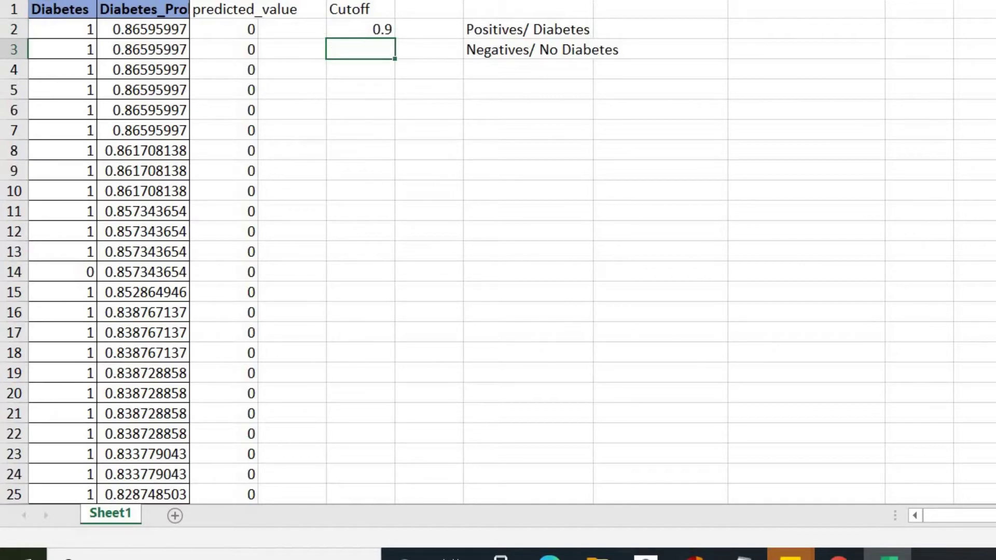
- Set the cutoff value in E2 to 0.1 and review the predicted_value column down the sheet
{"action": "left_click", "coordinate": [342, 25]}
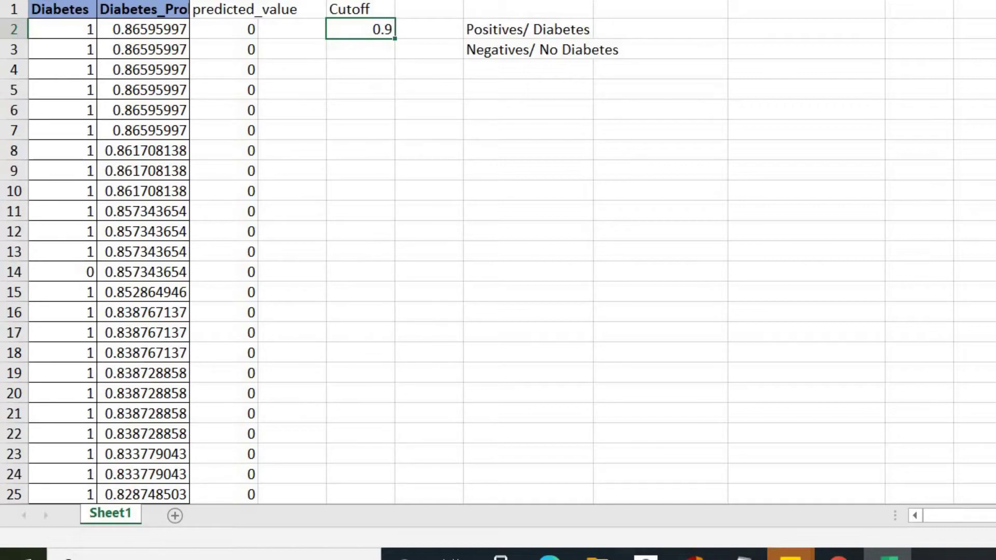
{"action": "key", "text": "F2"}
{"action": "key", "text": "BackSpace"}
{"action": "type", "text": "1"}
{"action": "key", "text": "Return"}
{"action": "left_click", "coordinate": [233, 35]}
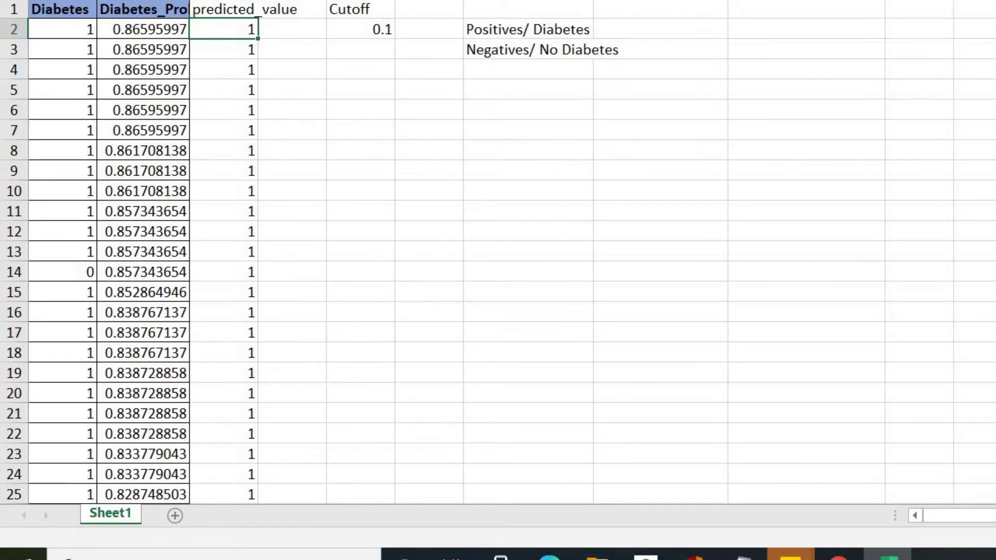
{"action": "scroll", "coordinate": [156, 260], "scroll_direction": "down", "scroll_amount": 20}
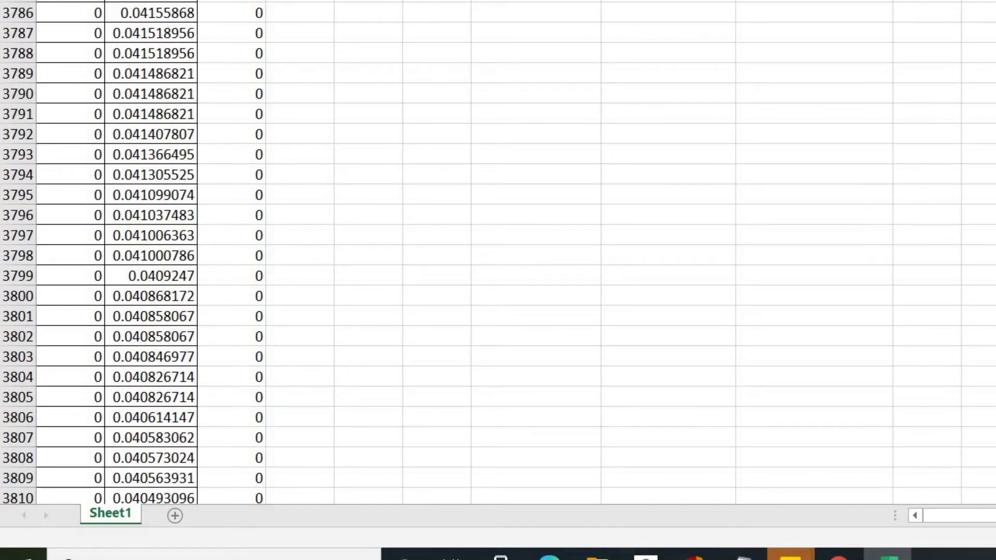
{"action": "scroll", "coordinate": [155, 259], "scroll_direction": "down", "scroll_amount": 20}
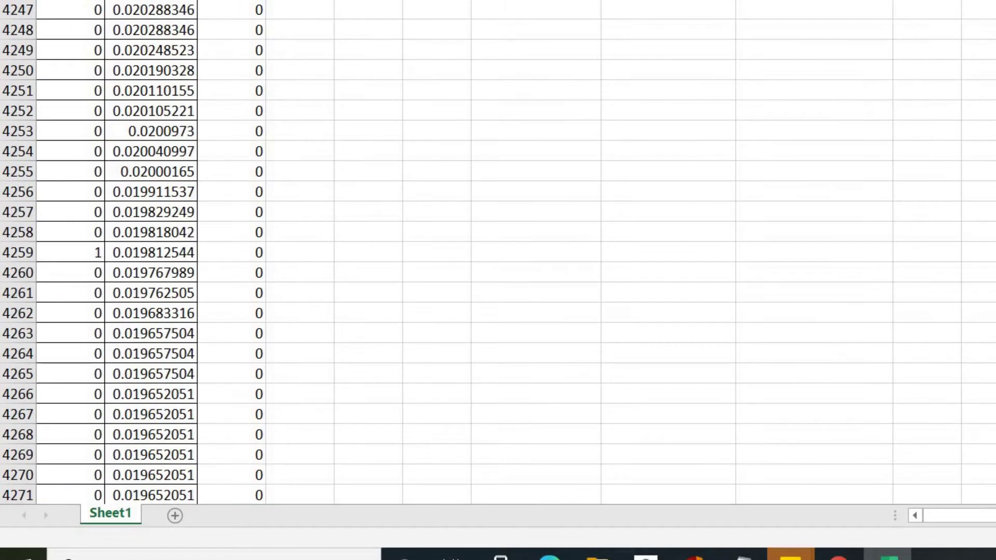
{"action": "scroll", "coordinate": [156, 259], "scroll_direction": "up", "scroll_amount": 20}
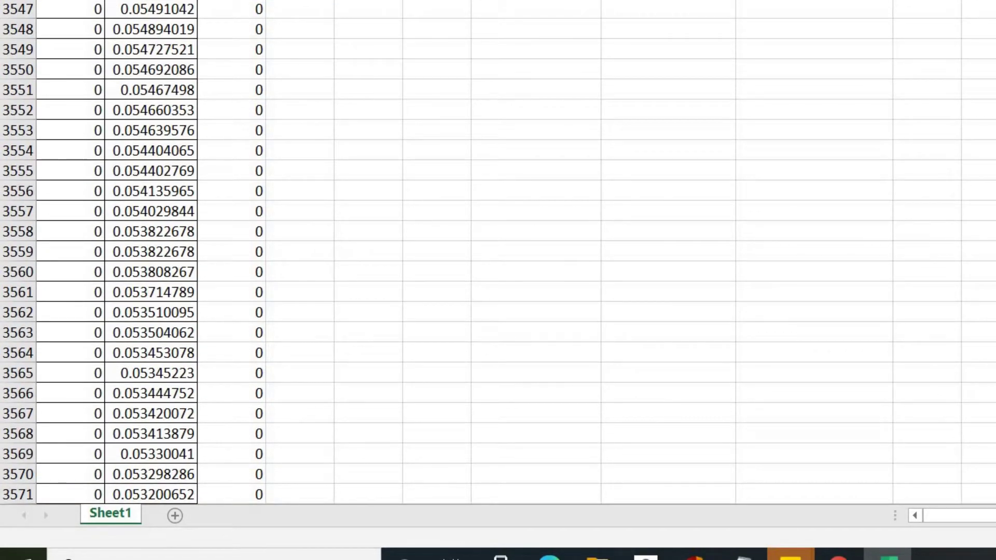
{"action": "scroll", "coordinate": [156, 259], "scroll_direction": "up", "scroll_amount": 20}
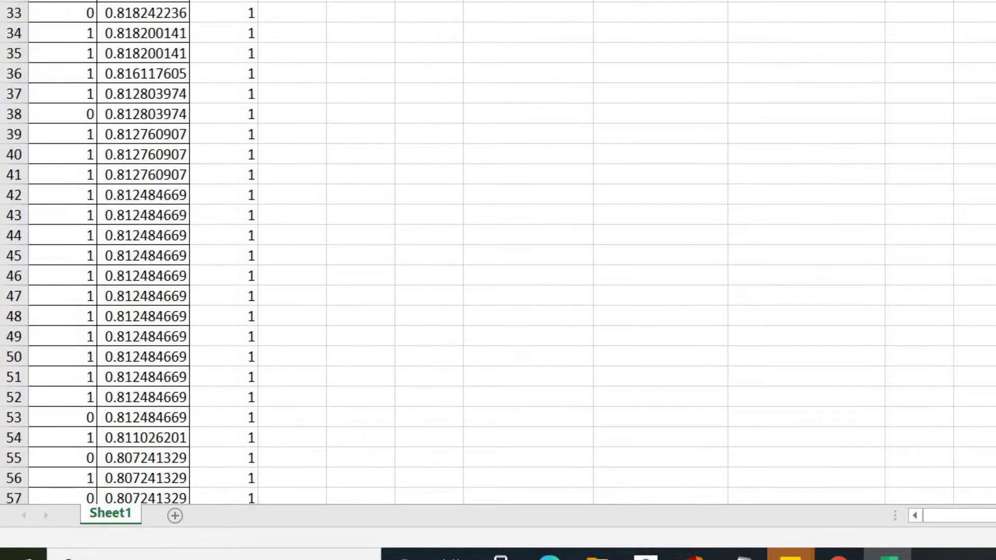
{"action": "scroll", "coordinate": [654, 275], "scroll_direction": "up", "scroll_amount": 10}
- Restore the cutoff value in E2 to 0.5
{"action": "left_click", "coordinate": [357, 26]}
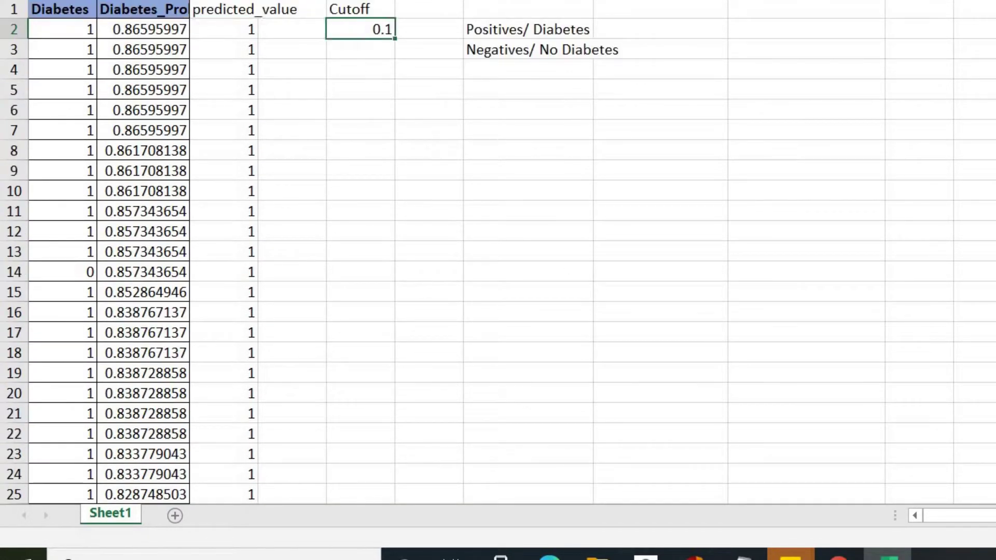
{"action": "key", "text": "F2"}
{"action": "key", "text": "BackSpace"}
{"action": "type", "text": "5"}
{"action": "key", "text": "Return"}
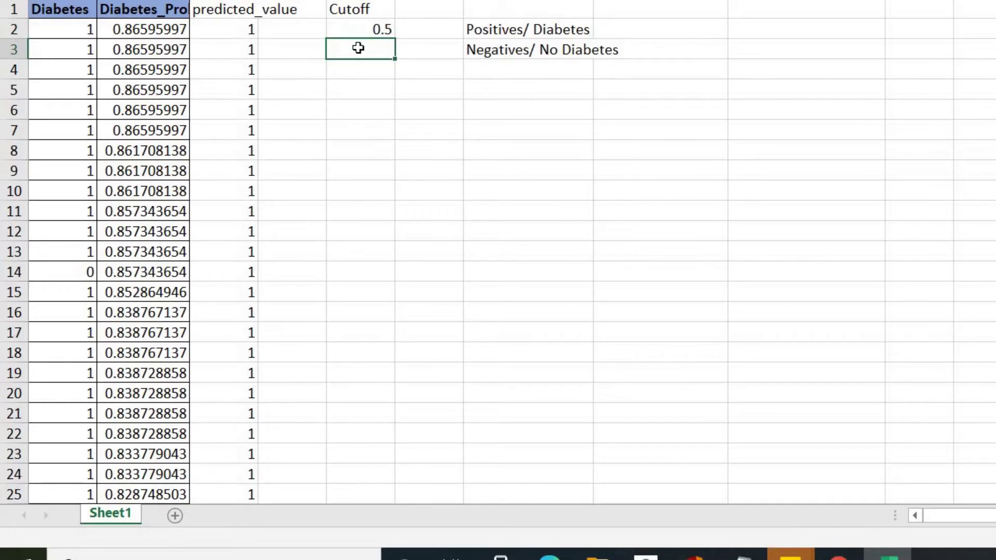
{"action": "left_click", "coordinate": [521, 31]}
{"action": "left_click", "coordinate": [625, 27]}
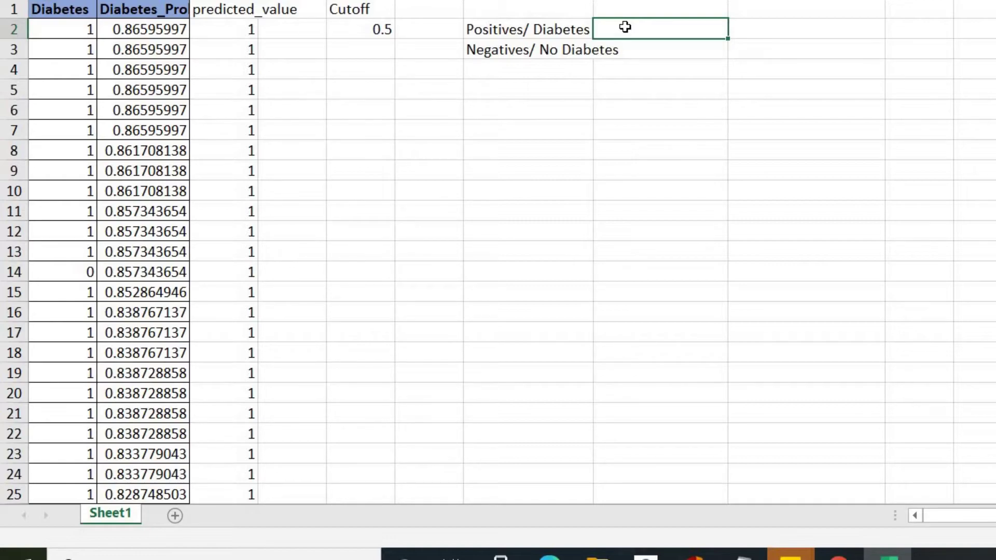
{"action": "type", "text": "=co"}
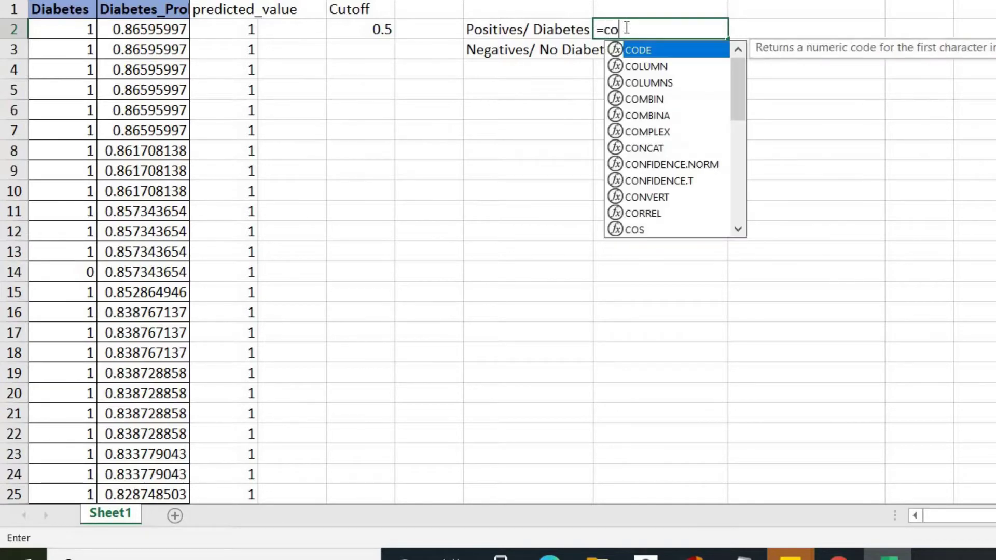
{"action": "type", "text": "unti"}
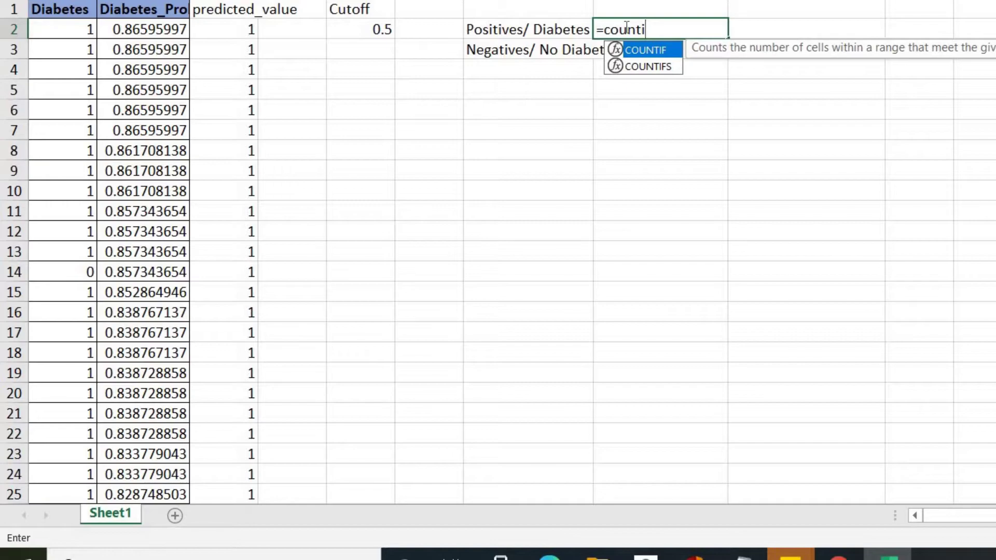
{"action": "key", "text": "BackSpace"}
{"action": "key", "text": "BackSpace"}
{"action": "key", "text": "BackSpace"}
{"action": "key", "text": "BackSpace"}
{"action": "key", "text": "BackSpace"}
{"action": "key", "text": "BackSpace"}
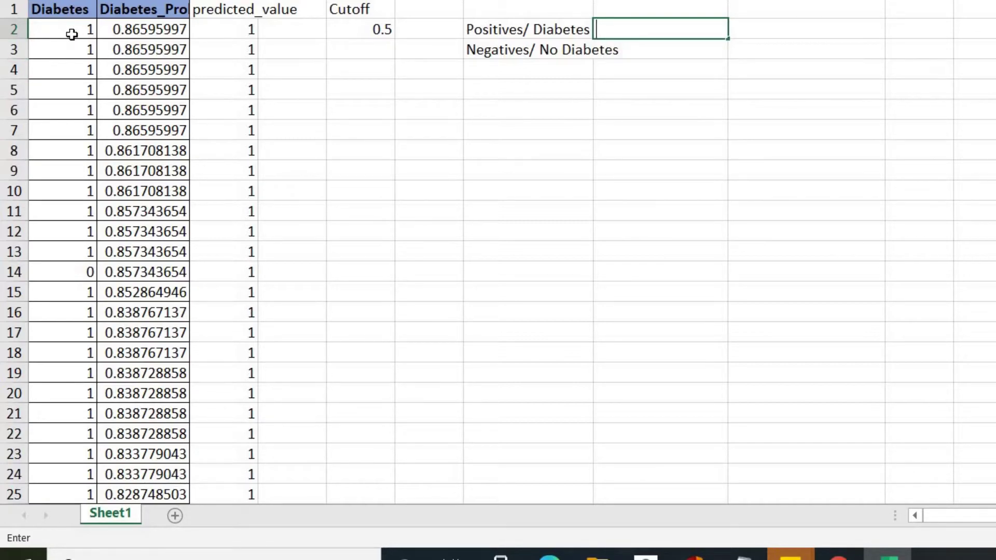
- Calculate the Positives/ Diabetes count in H2 by summing the Diabetes column over A2:A4923
{"action": "left_click_drag", "start_coordinate": [63, 12], "coordinate": [64, 12]}
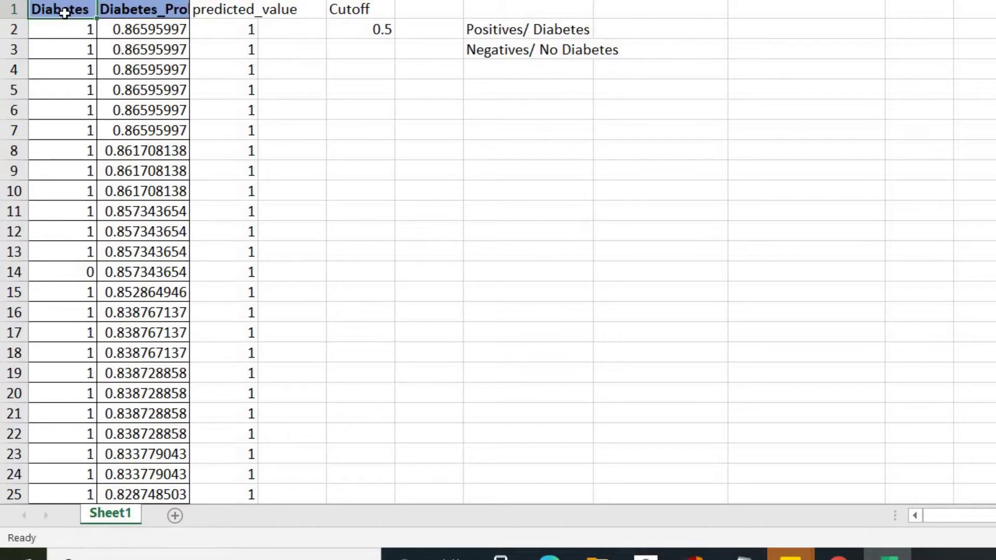
{"action": "double_click", "coordinate": [78, 16]}
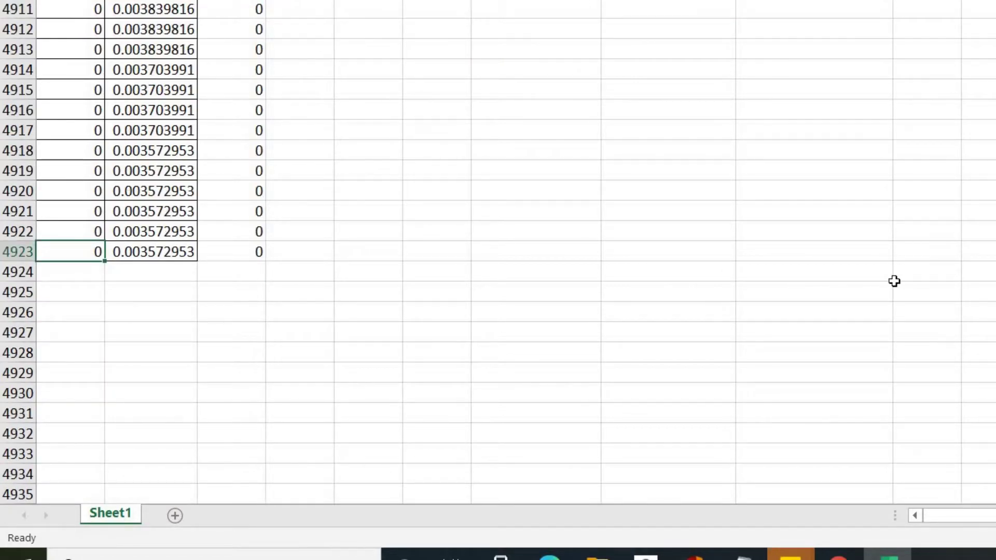
{"action": "scroll", "coordinate": [133, 252], "scroll_direction": "up", "scroll_amount": 20}
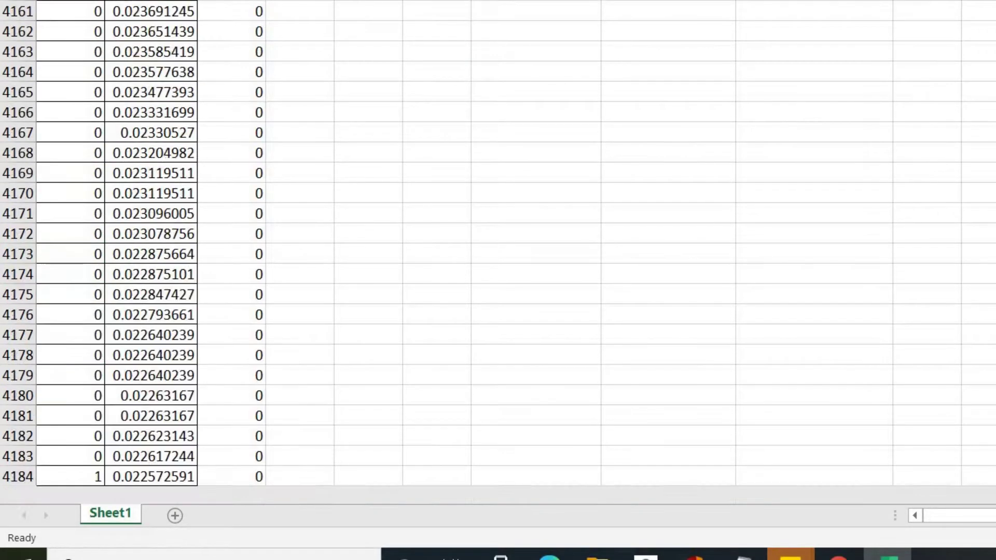
{"action": "scroll", "coordinate": [864, 267], "scroll_direction": "up", "scroll_amount": 15}
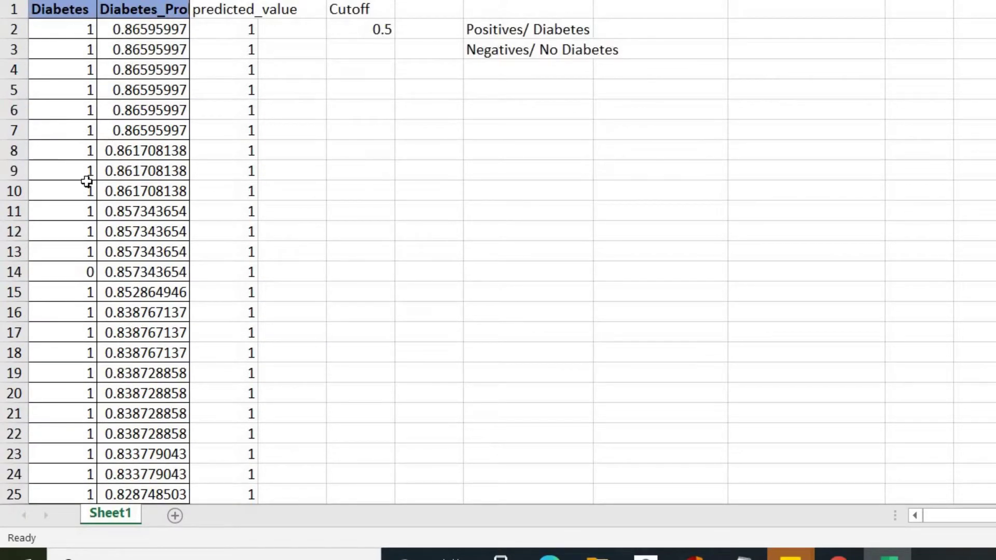
{"action": "left_click", "coordinate": [636, 36]}
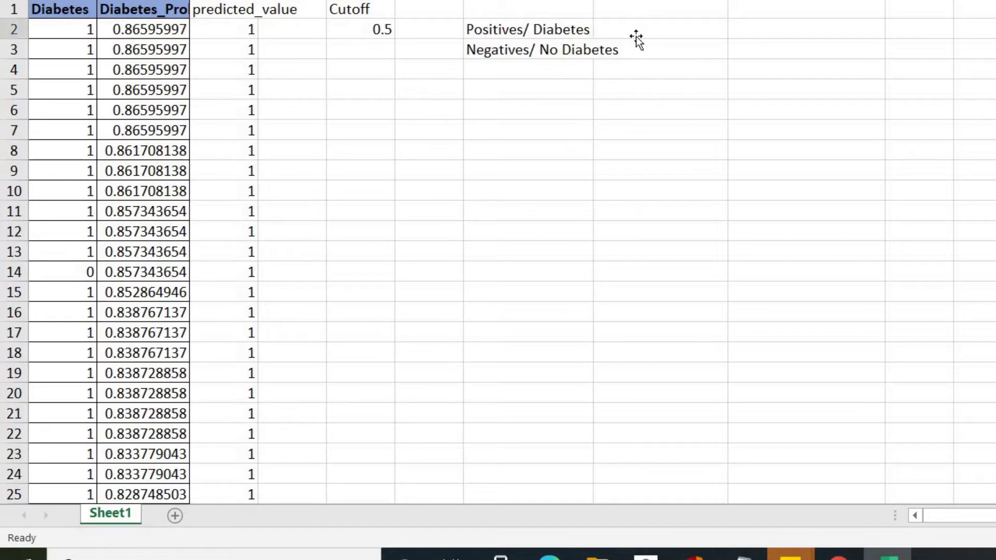
{"action": "type", "text": "=sum("}
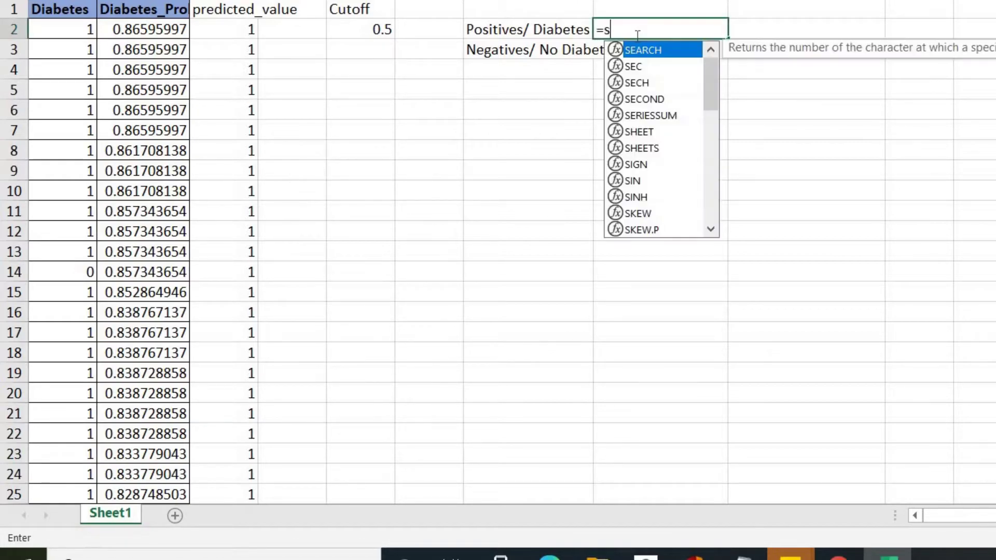
{"action": "left_click", "coordinate": [53, 30]}
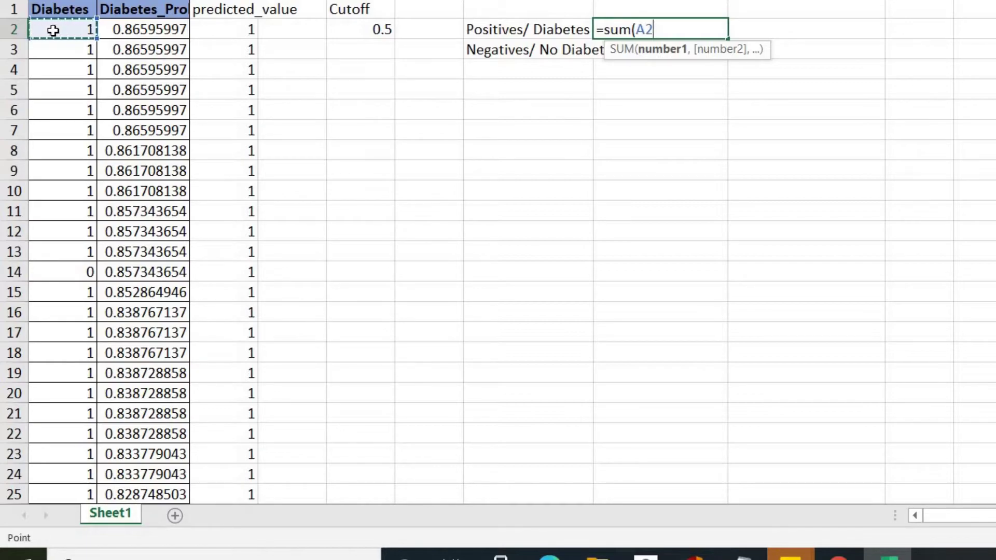
{"action": "key", "text": "ctrl+shift+Down"}
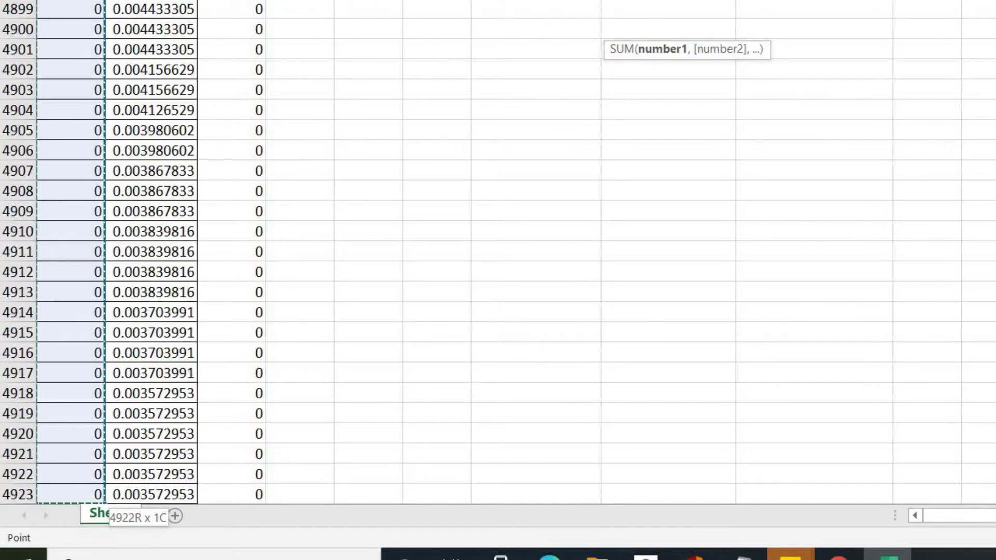
{"action": "scroll", "coordinate": [941, 280], "scroll_direction": "up", "scroll_amount": 15}
{"action": "scroll", "coordinate": [940, 280], "scroll_direction": "up", "scroll_amount": 20}
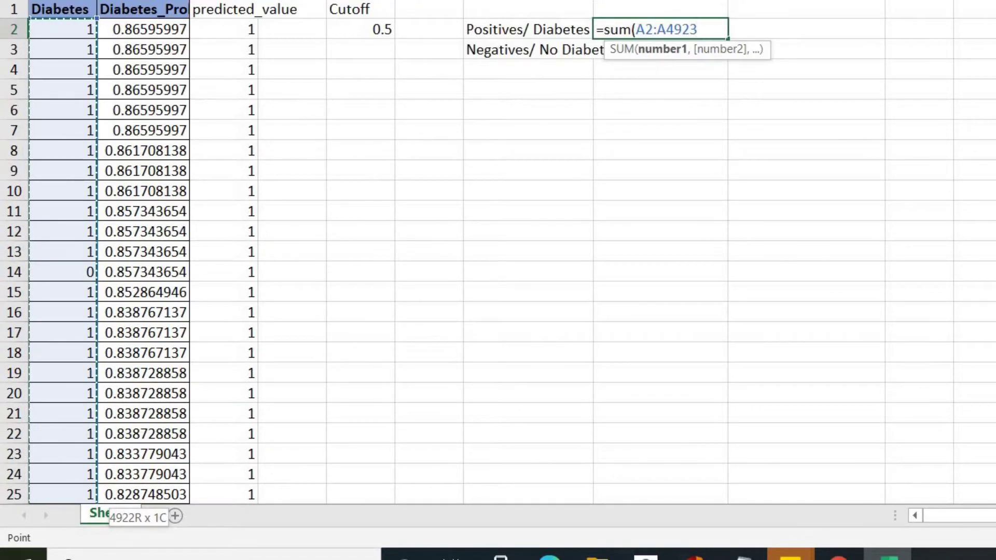
{"action": "key", "text": "F2"}
{"action": "key", "text": "Return"}
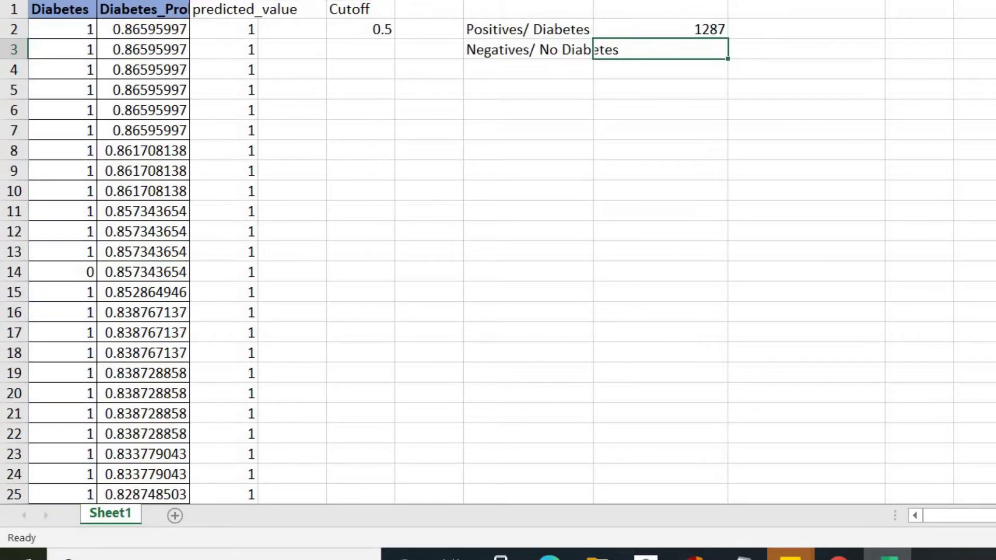
{"action": "left_click", "coordinate": [672, 30]}
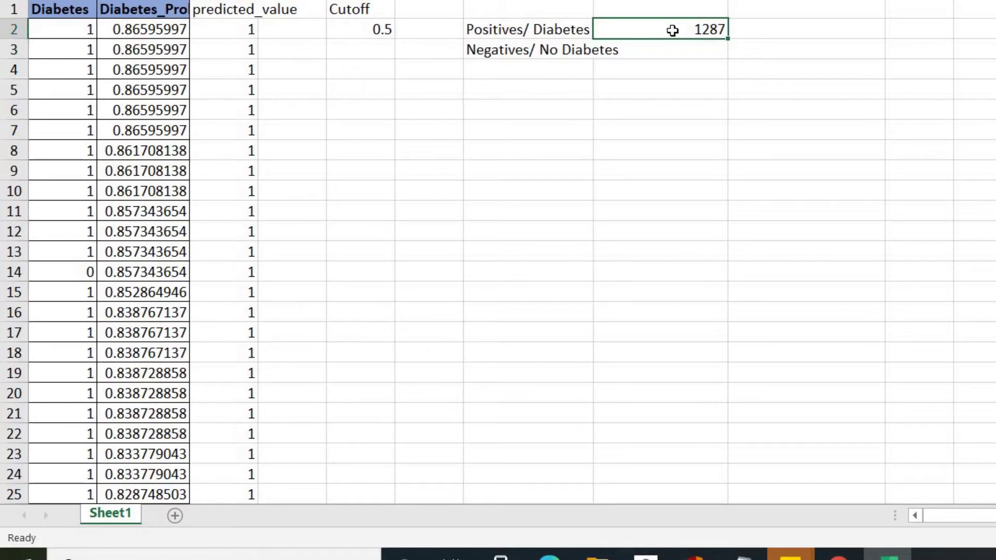
- Calculate the Negatives/ No Diabetes count in H3 with COUNTIF, counting the zeros in the Diabetes column over A2:A4923
{"action": "left_click", "coordinate": [673, 44]}
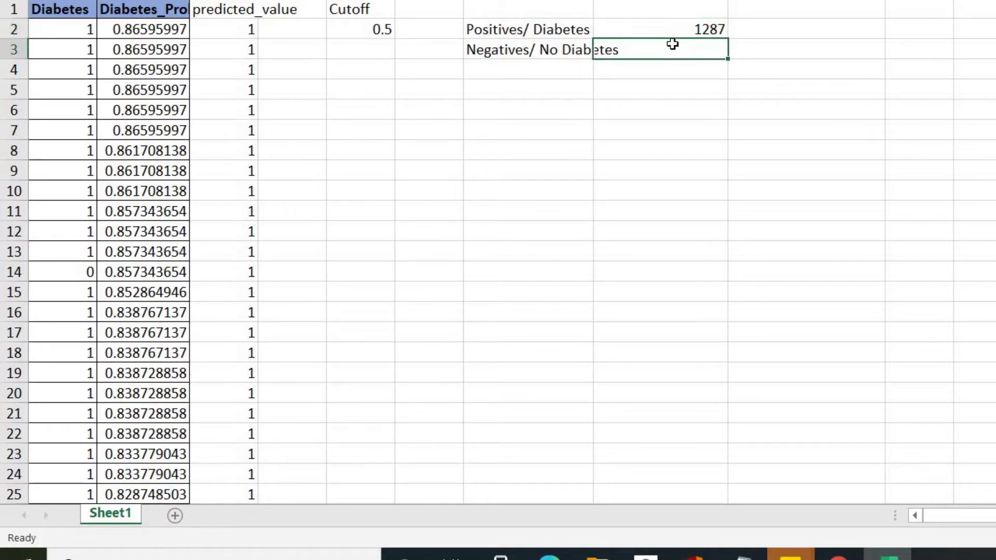
{"action": "type", "text": "=count"}
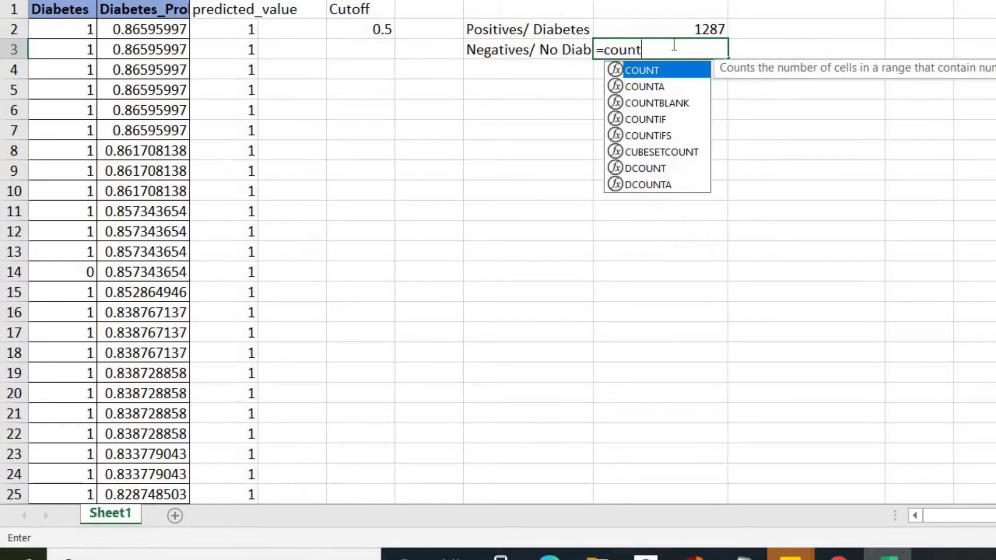
{"action": "type", "text": "if("}
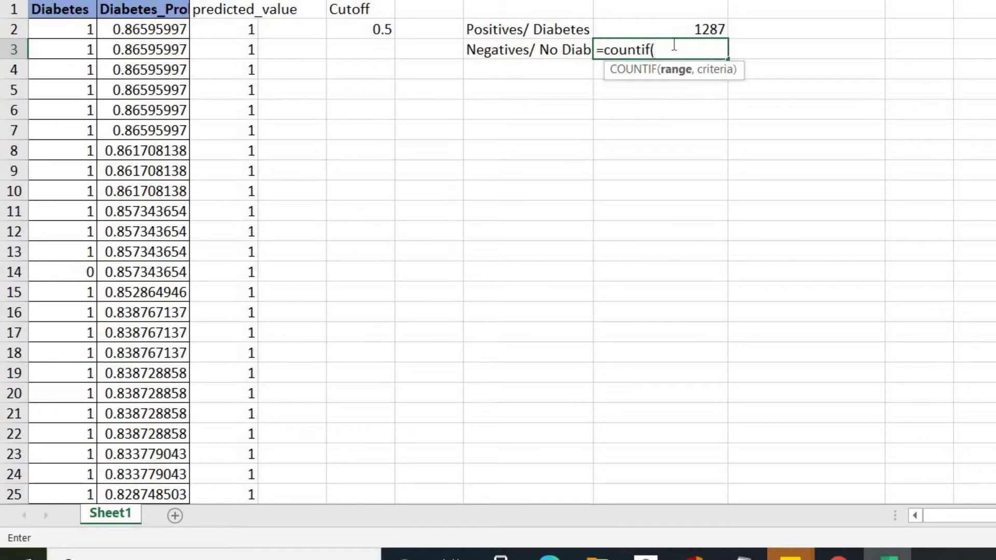
{"action": "left_click", "coordinate": [65, 29]}
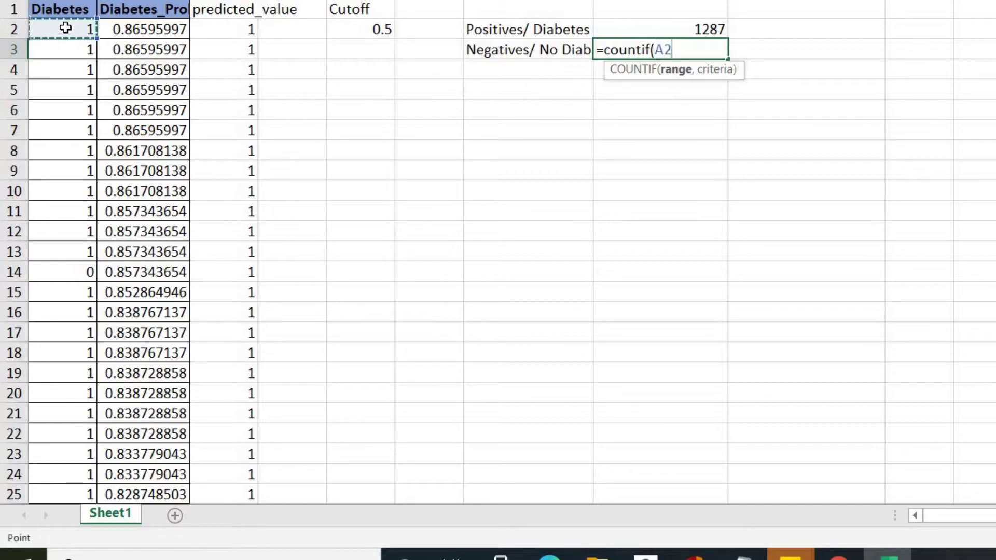
{"action": "key", "text": "ctrl+shift+Down"}
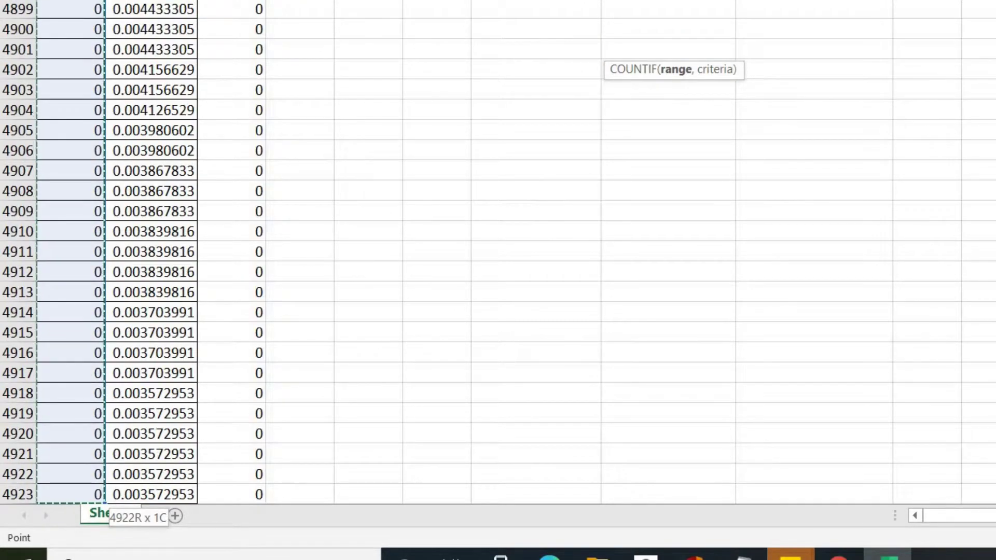
{"action": "key", "text": "F2"}
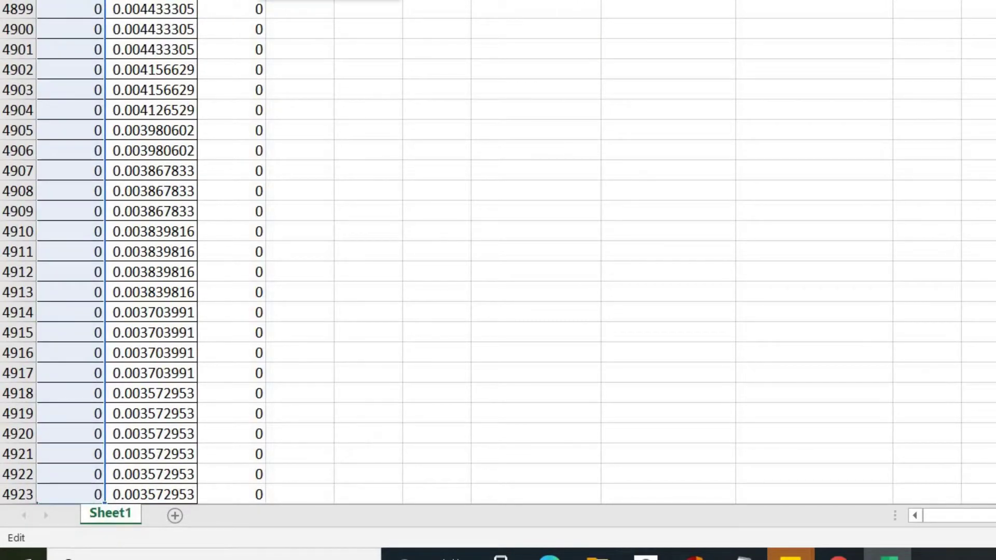
{"action": "key", "text": "Return"}
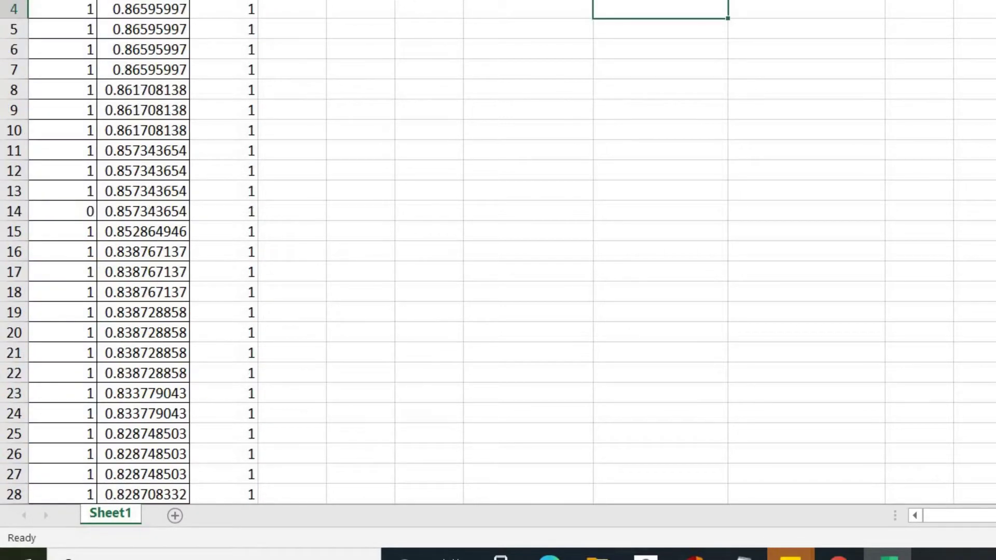
{"action": "scroll", "coordinate": [498, 249], "scroll_direction": "up", "scroll_amount": 1}
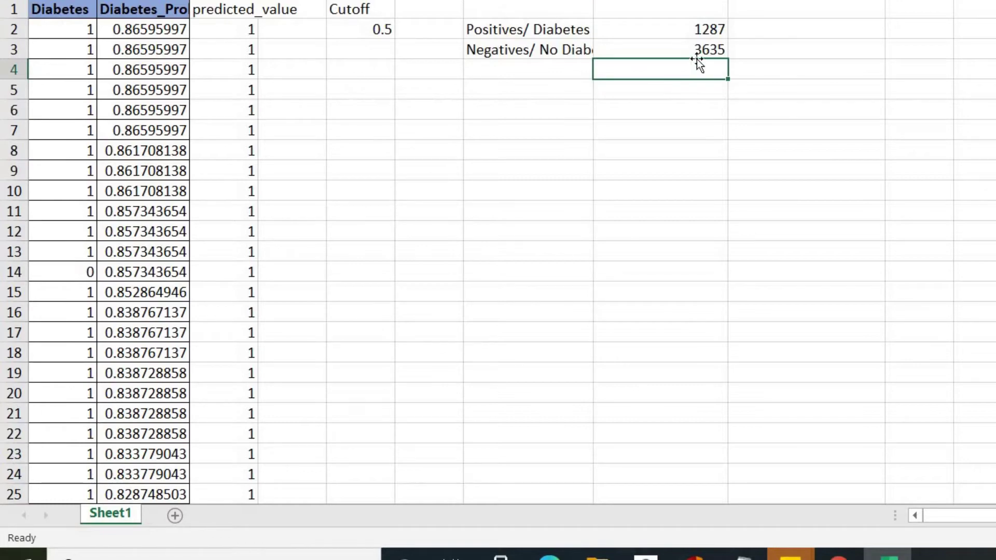
{"action": "left_click", "coordinate": [682, 48]}
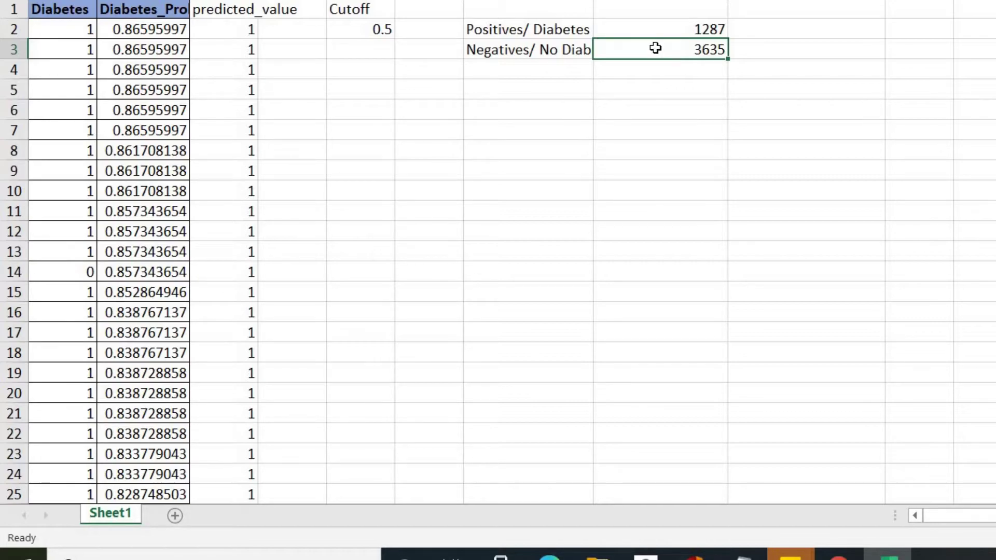
- Add the label "diabetes rate" in G4 below the negatives label
{"action": "left_click", "coordinate": [541, 68]}
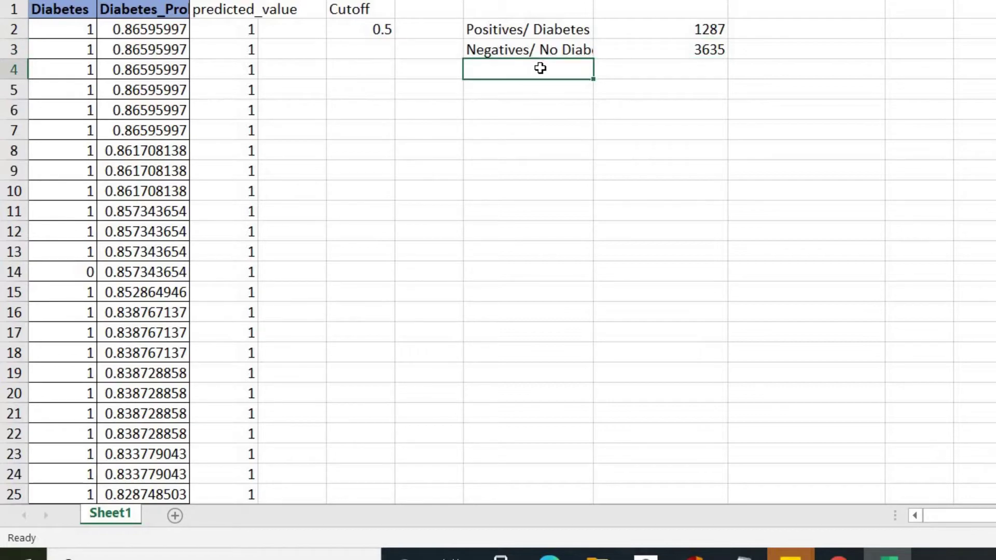
{"action": "type", "text": "diabete"}
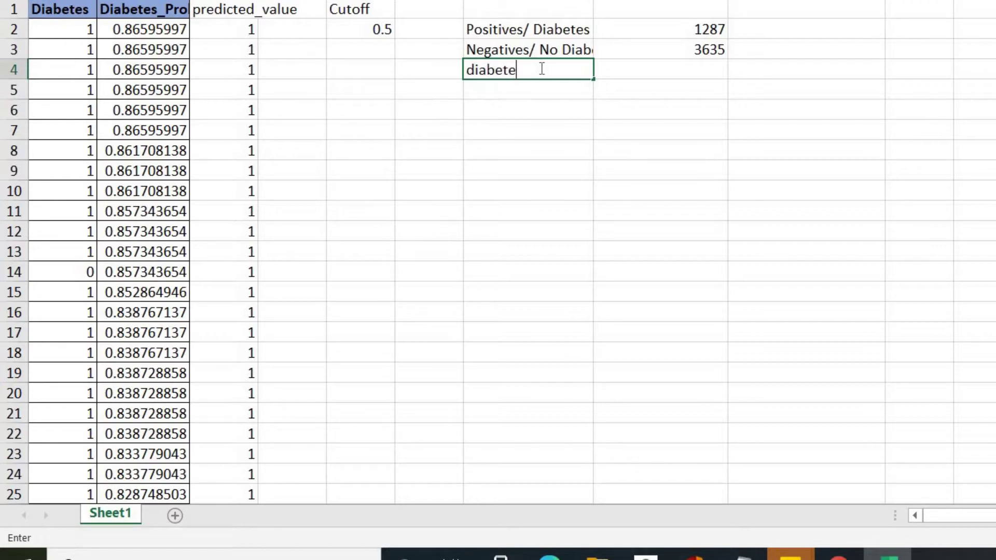
{"action": "type", "text": "s rate"}
- Calculate the diabetes rate in H4 as positives divided by all cases, using =H2/(H2+H3)
{"action": "left_click", "coordinate": [606, 67]}
{"action": "type", "text": "="}
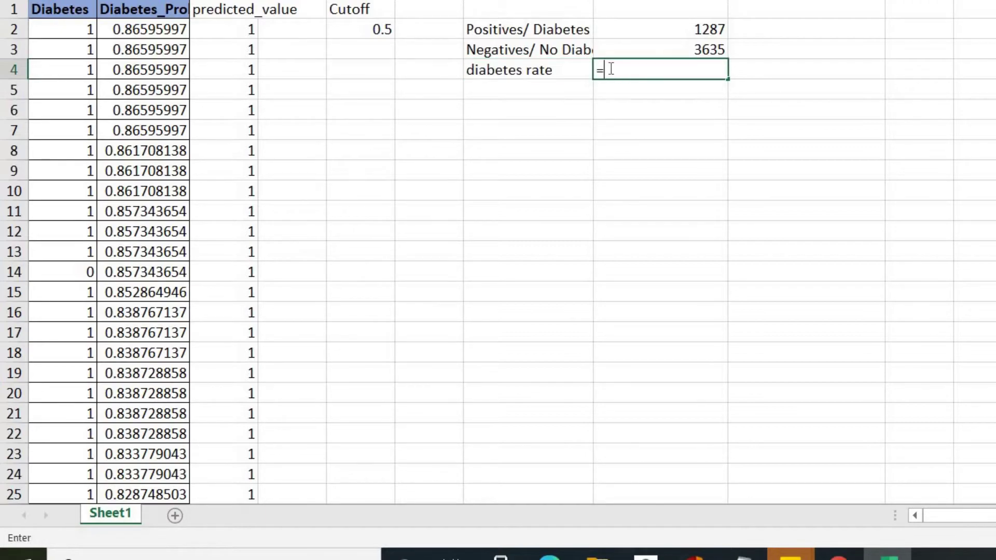
{"action": "left_click", "coordinate": [632, 30]}
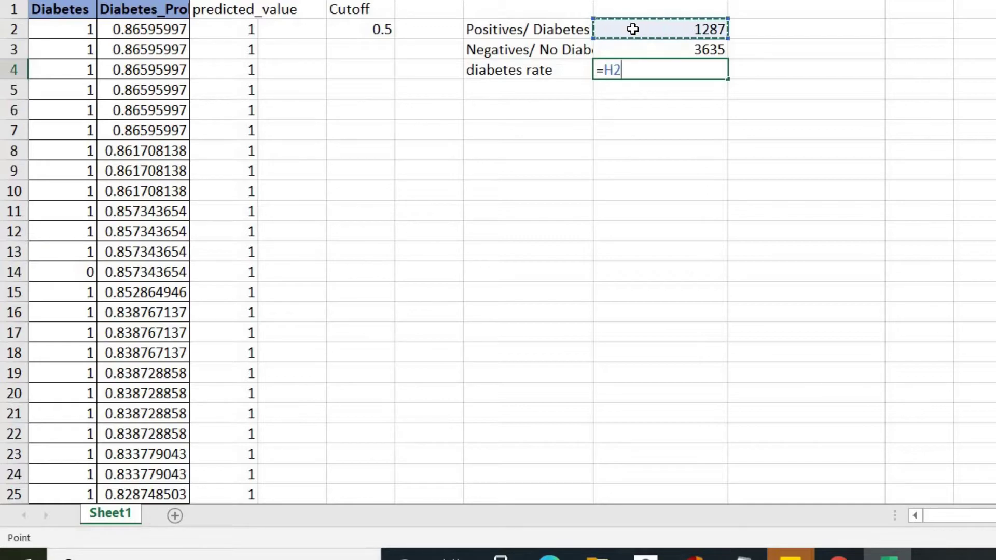
{"action": "type", "text": "/"}
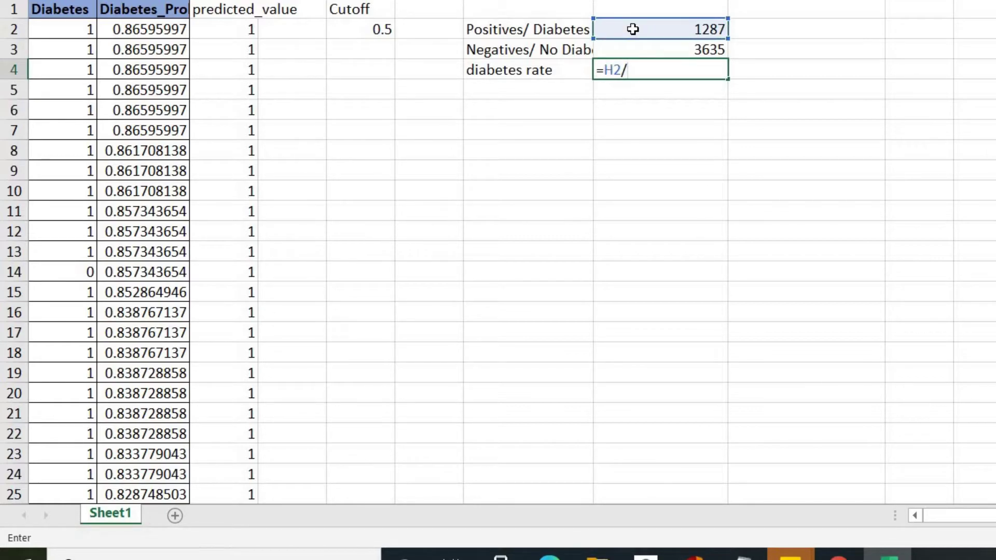
{"action": "type", "text": "*"}
{"action": "key", "text": "BackSpace"}
{"action": "type", "text": "("}
{"action": "left_click", "coordinate": [673, 29]}
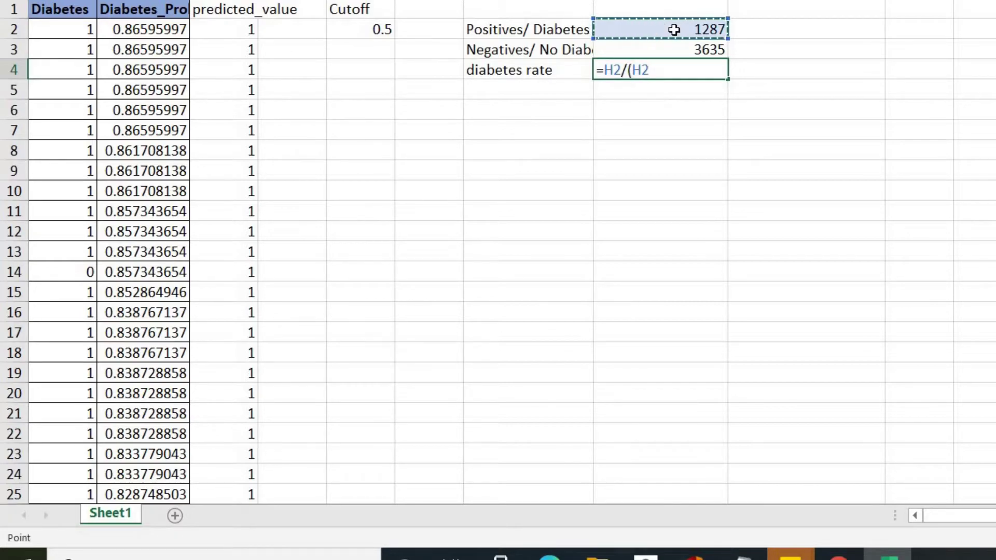
{"action": "type", "text": "+"}
{"action": "left_click", "coordinate": [674, 49]}
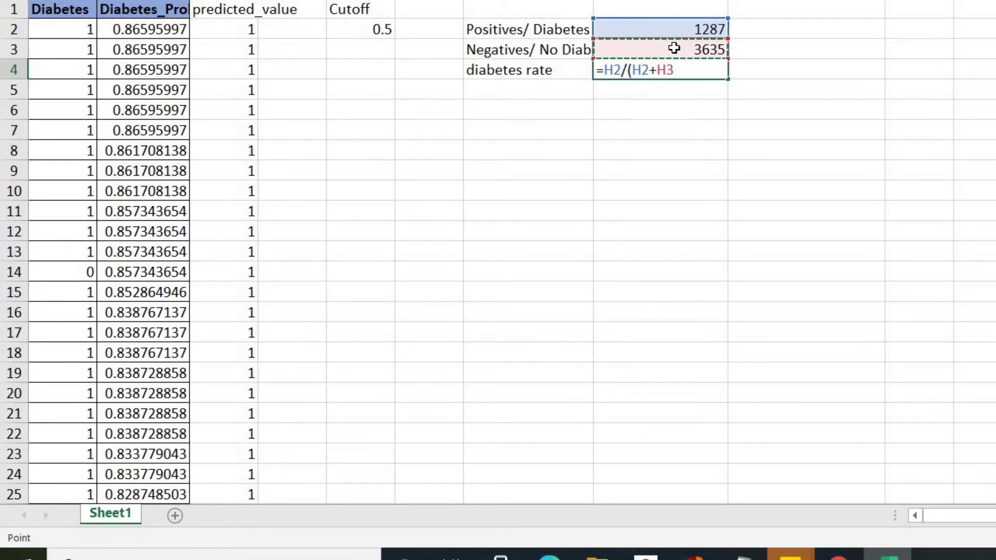
{"action": "key", "text": "Return"}
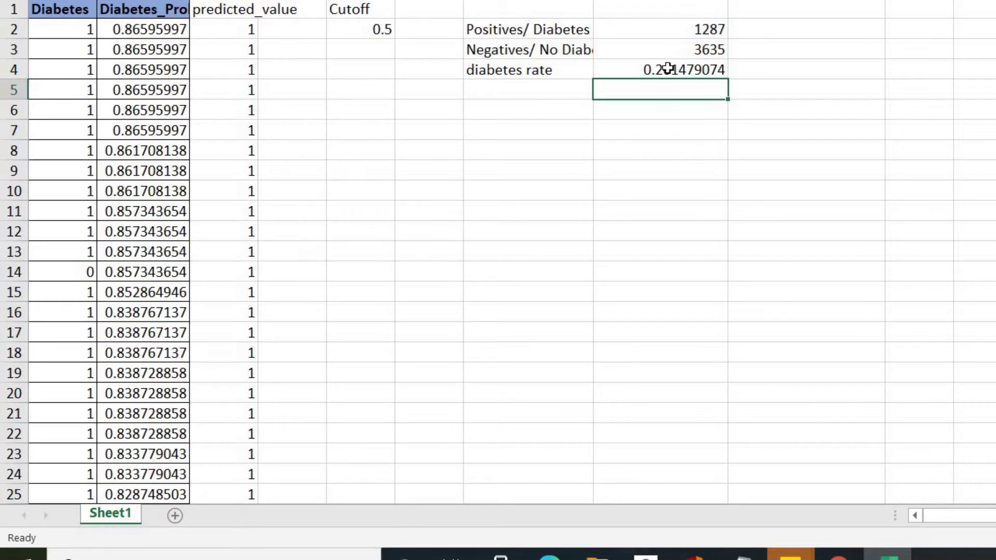
{"action": "left_click", "coordinate": [668, 69]}
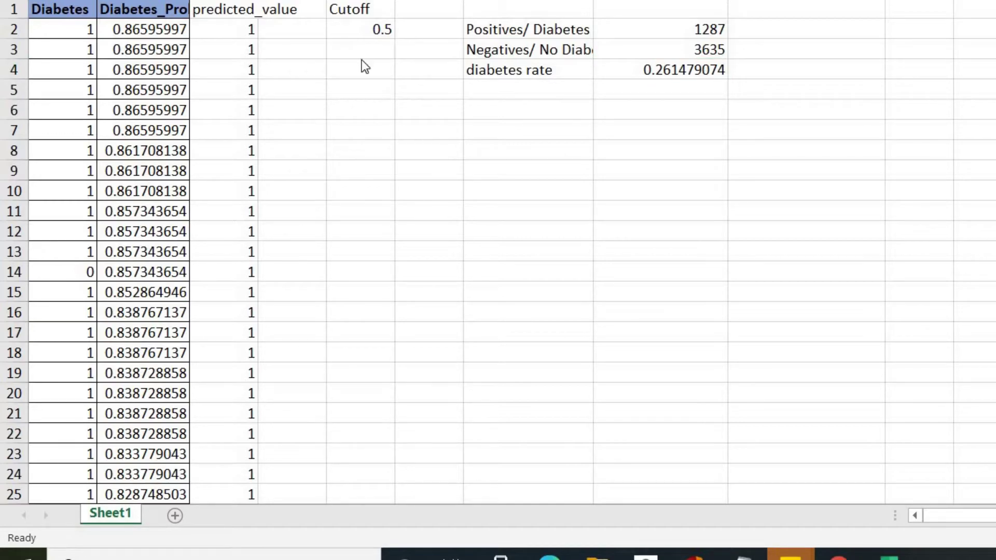
- Add the label "TPR = TP/P" in E5 below the cutoff
{"action": "double_click", "coordinate": [360, 89]}
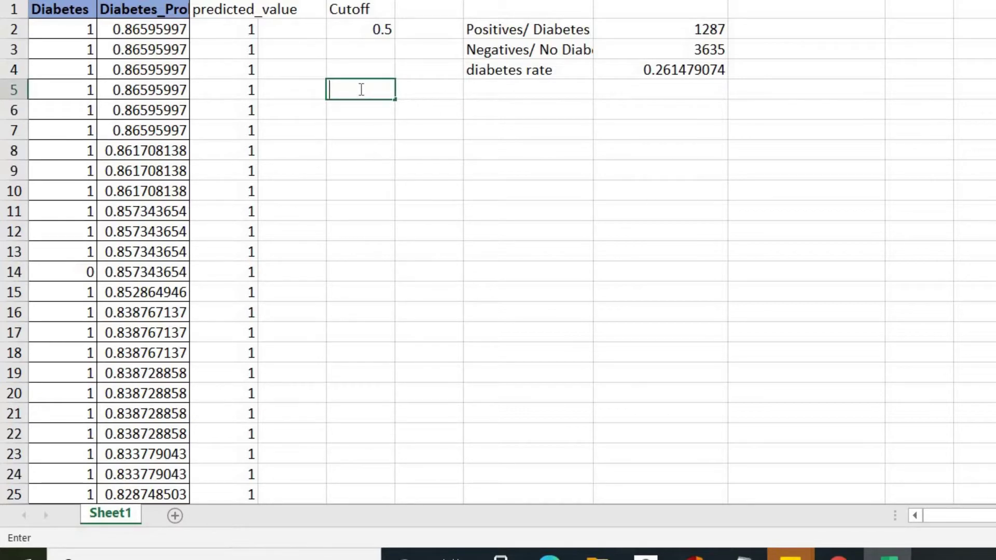
{"action": "type", "text": "TPR = TP/P"}
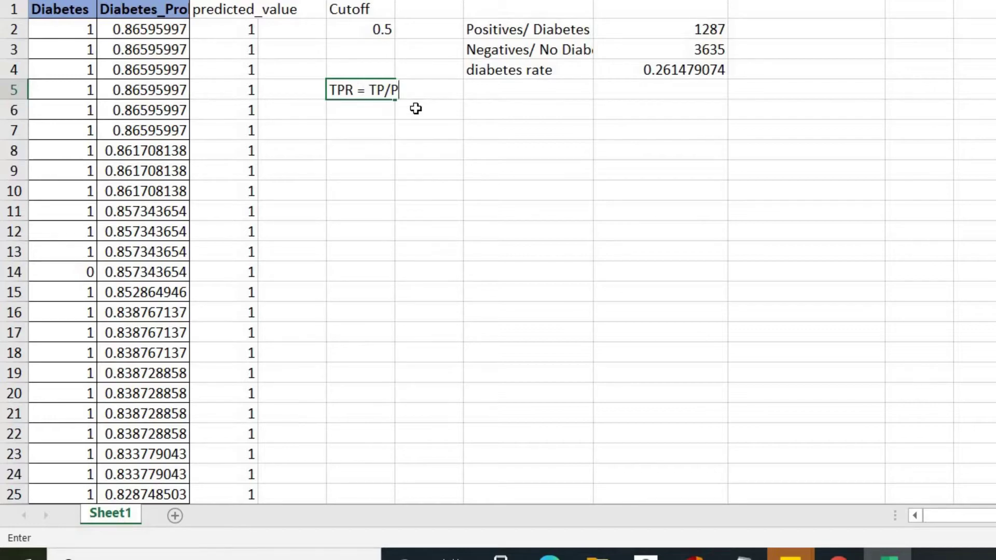
{"action": "key", "text": "Return"}
{"action": "left_click", "coordinate": [379, 92]}
{"action": "left_click", "coordinate": [659, 27]}
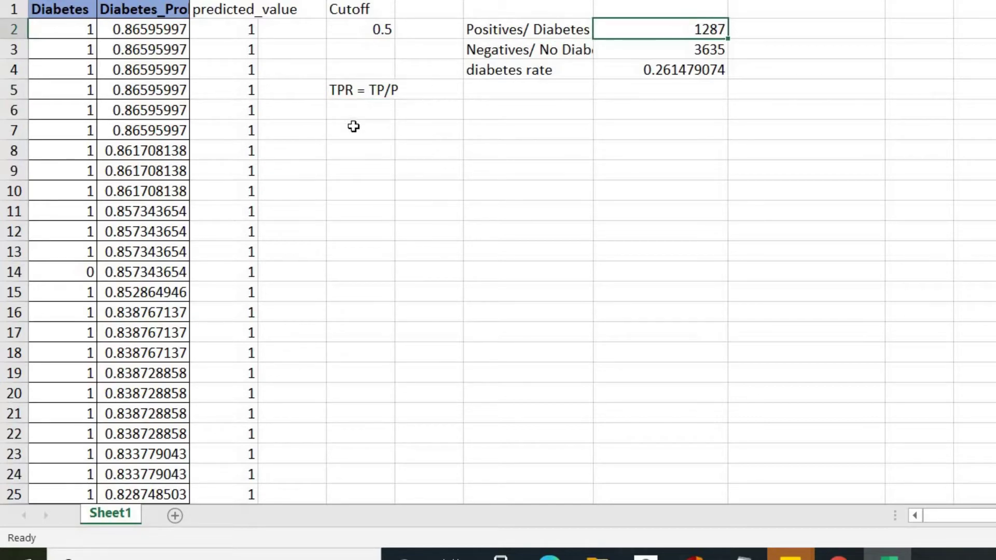
- Count the true positives in E6 with COUNTIFS, requiring 1 in both Diabetes (A2:A4923) and predicted_value (C2:C4923)
{"action": "left_click", "coordinate": [351, 109]}
{"action": "type", "text": "=counitf"}
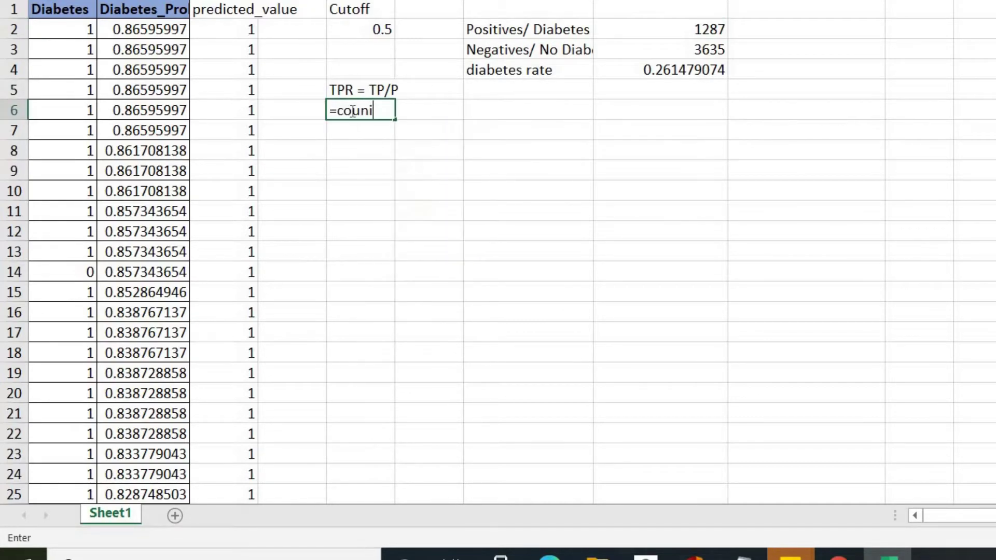
{"action": "key", "text": "BackSpace"}
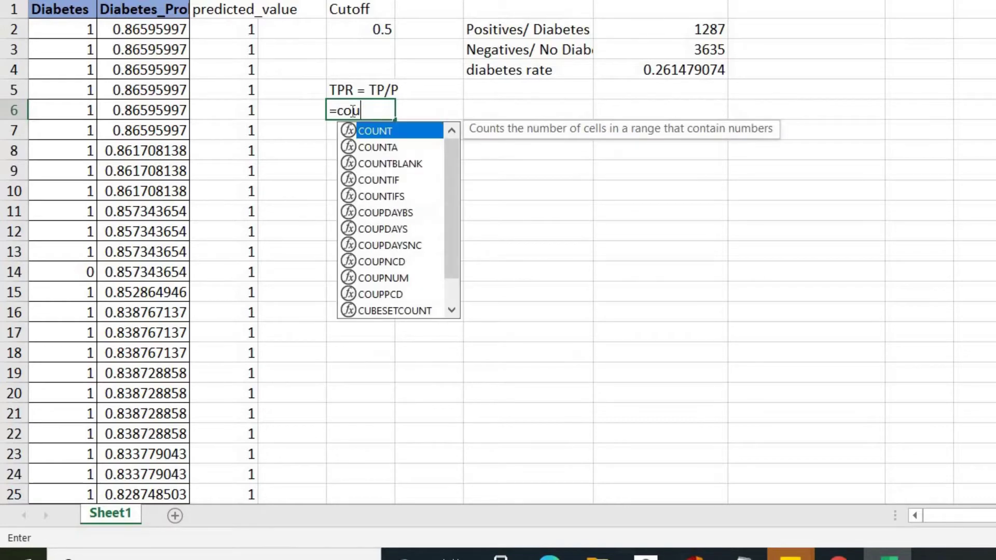
{"action": "type", "text": "nt"}
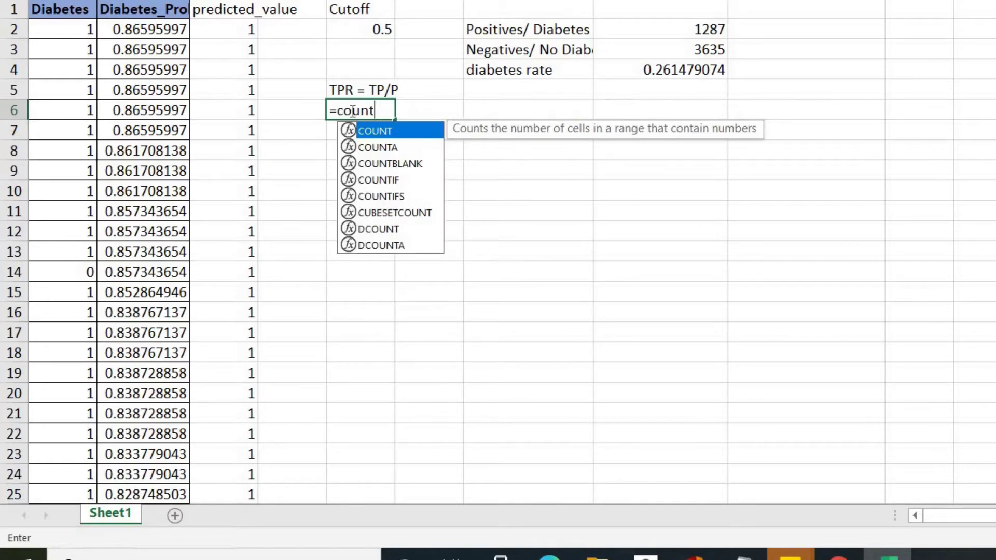
{"action": "type", "text": "ifs("}
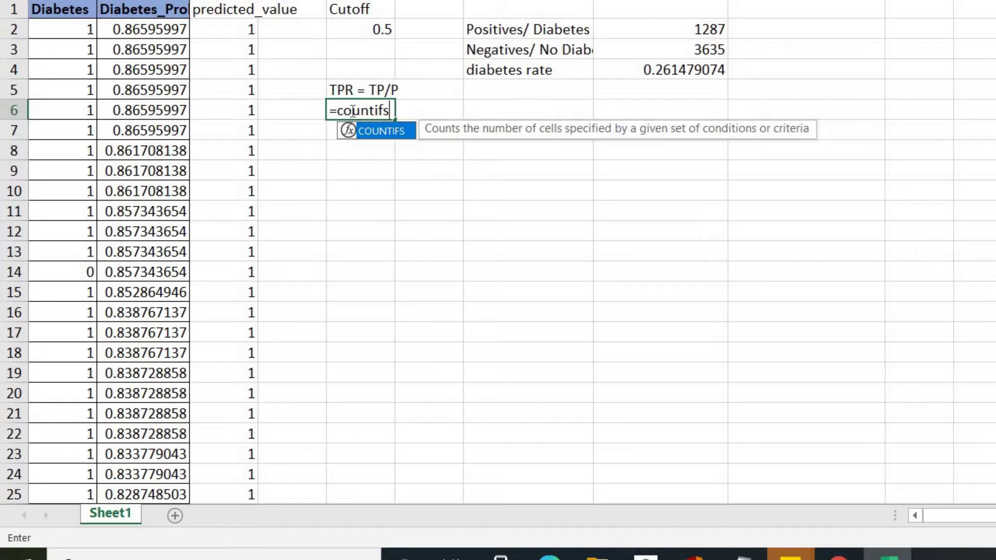
{"action": "left_click", "coordinate": [68, 32]}
{"action": "key", "text": "ctrl+shift+Down"}
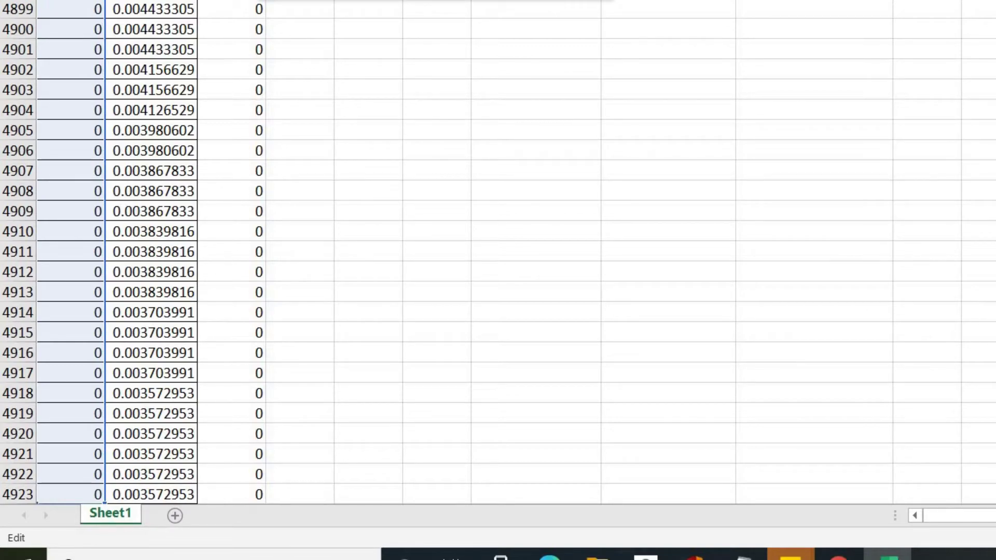
{"action": "type", "text": ",1,"}
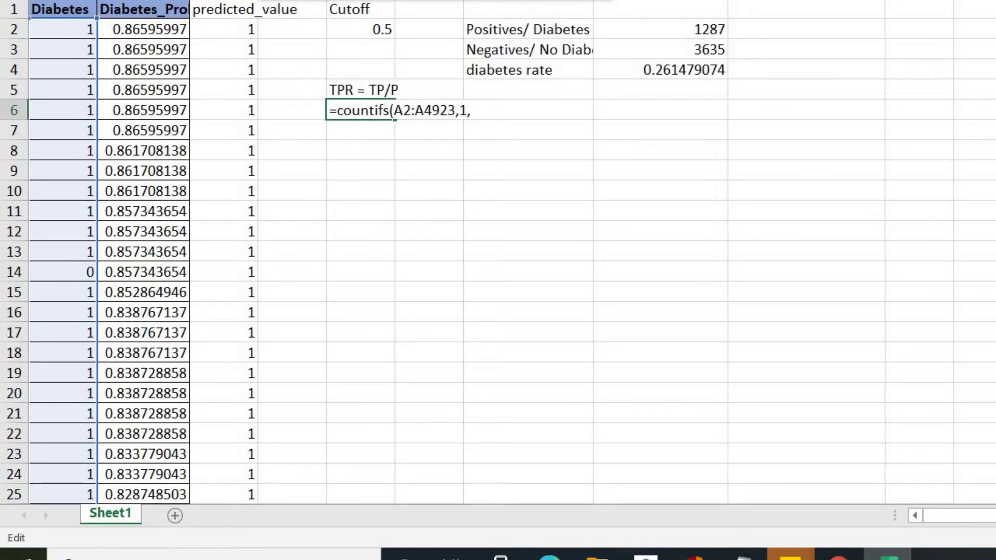
{"action": "left_click", "coordinate": [211, 26]}
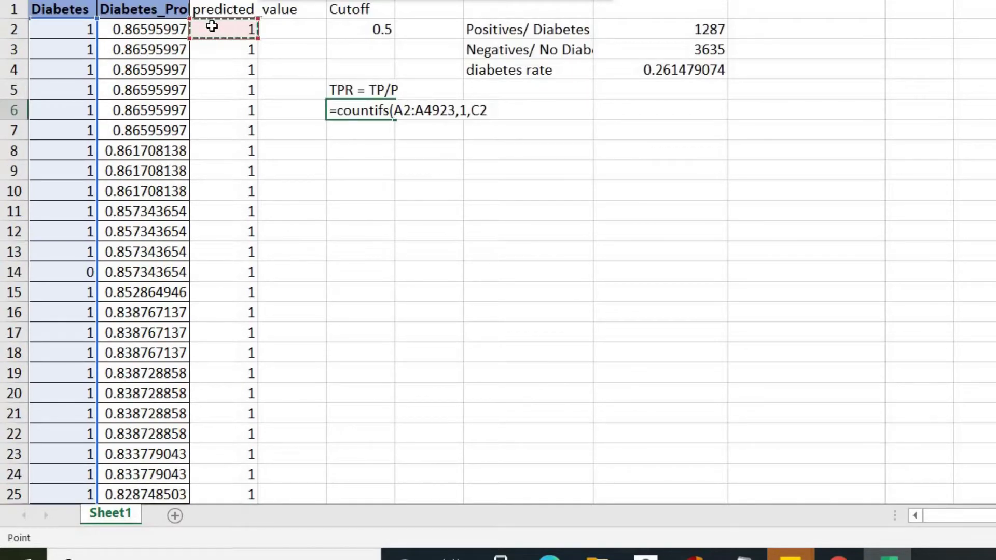
{"action": "key", "text": "ctrl+shift+Down"}
{"action": "type", "text": ","}
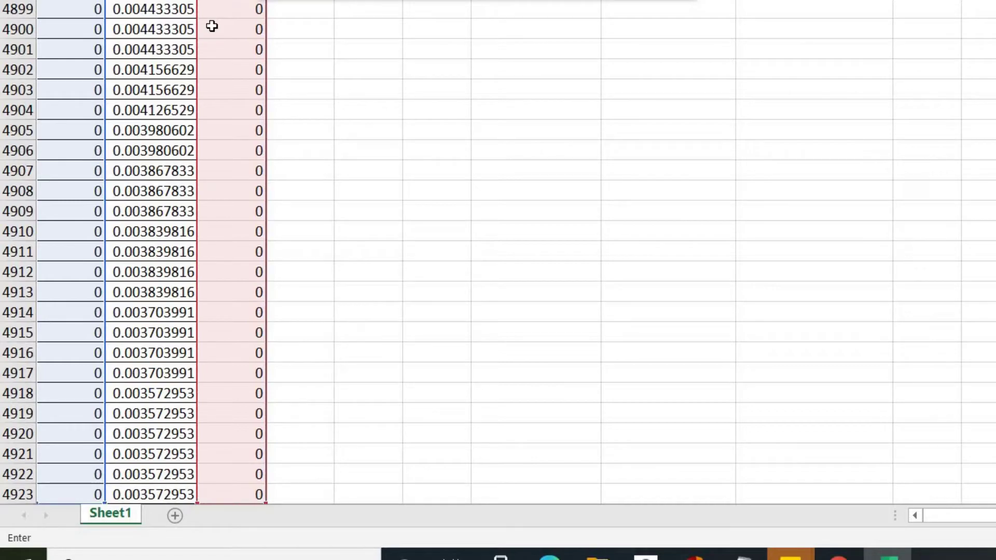
{"action": "key", "text": "Return"}
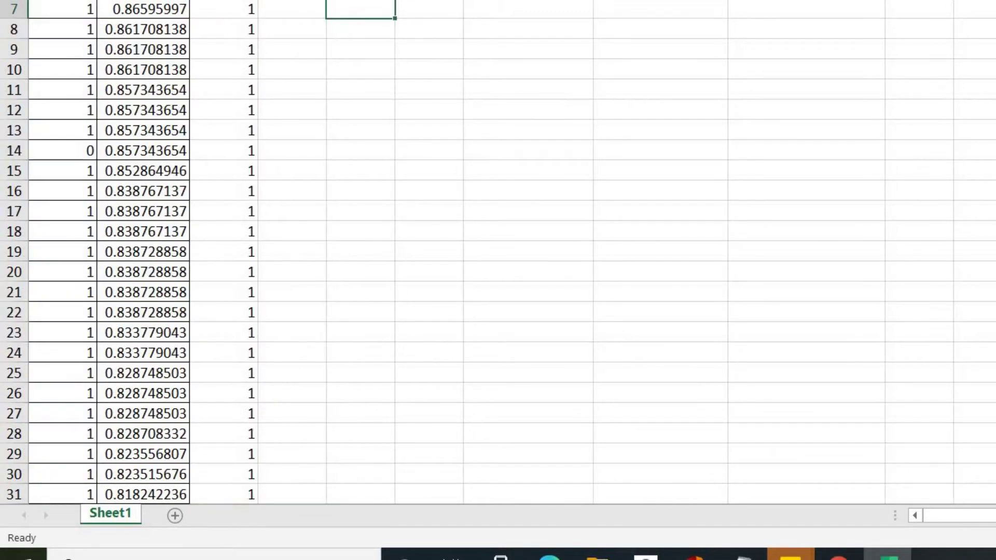
{"action": "scroll", "coordinate": [979, 104], "scroll_direction": "up", "scroll_amount": 2}
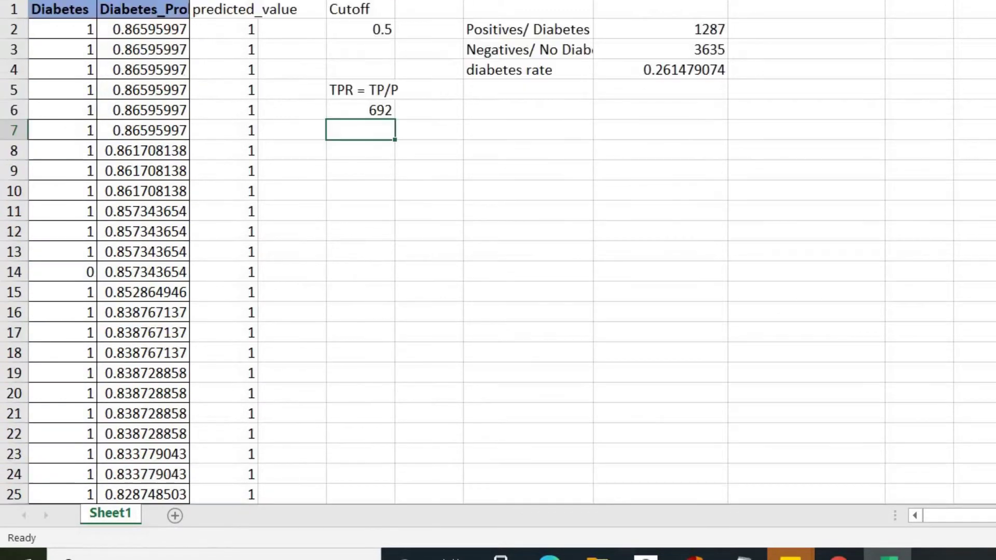
- Turn the true positive count in E6 into the TPR by dividing the formula by the positives total in H2
{"action": "left_click", "coordinate": [363, 109]}
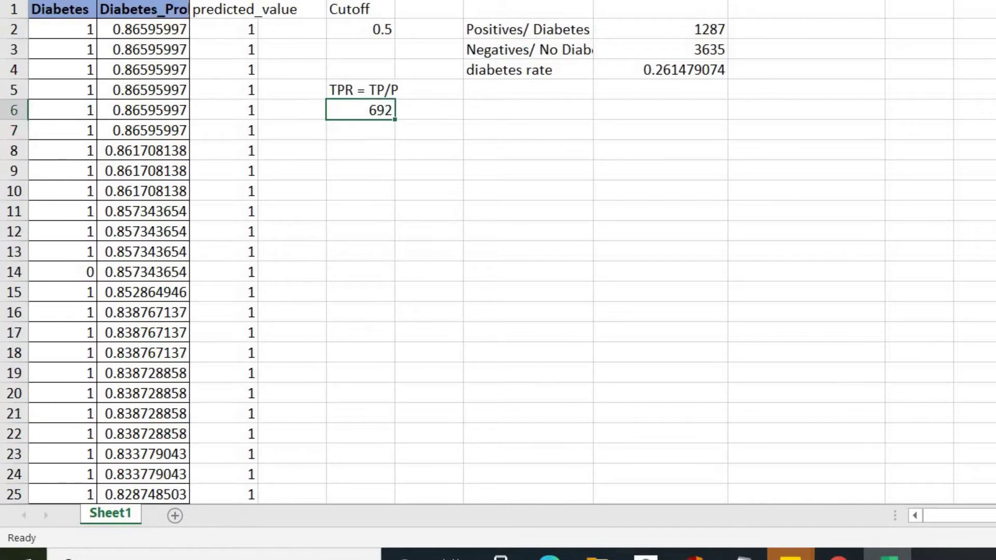
{"action": "key", "text": "F2"}
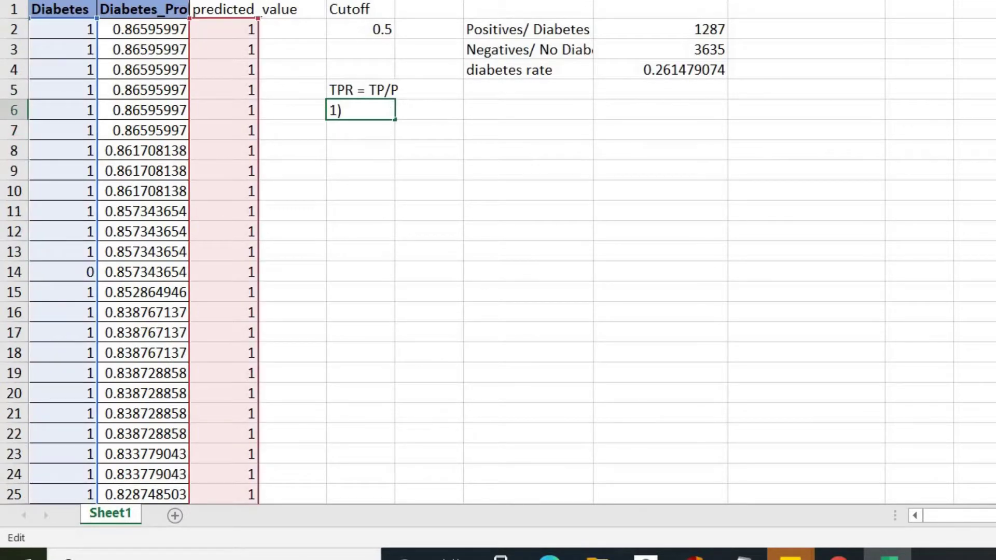
{"action": "type", "text": "/"}
{"action": "left_click", "coordinate": [635, 29]}
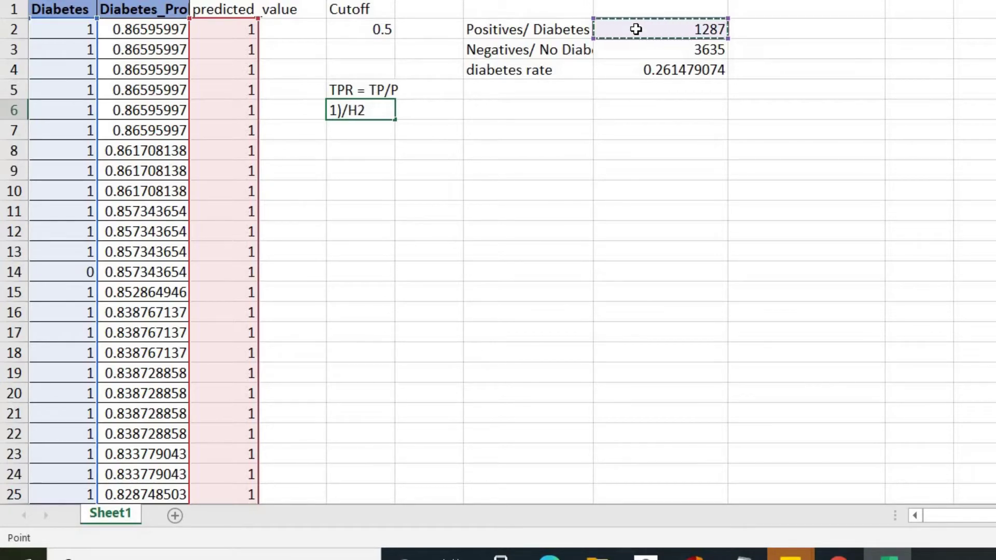
{"action": "key", "text": "Return"}
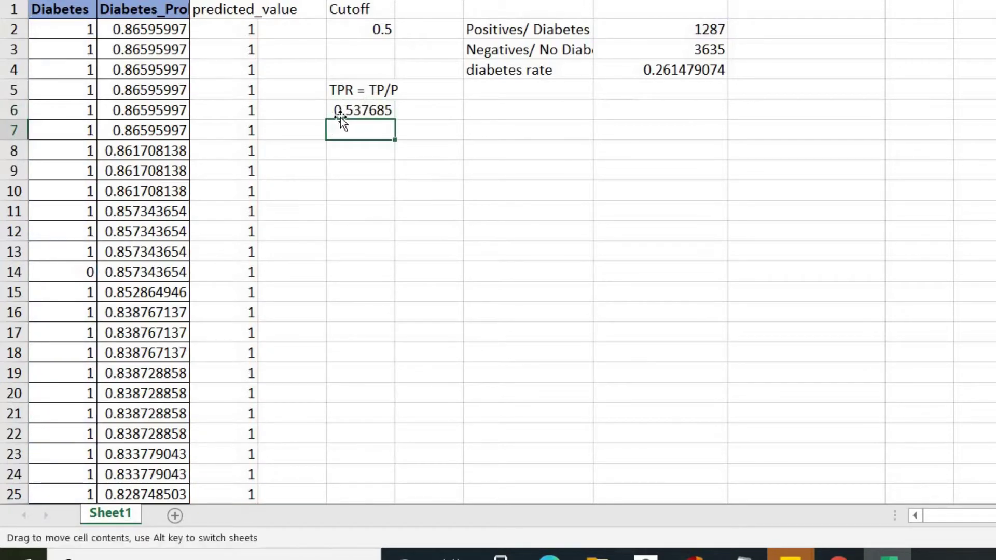
- Set the cutoff in E2 to 0.6 and check the recalculated TPR in E6
{"action": "left_click", "coordinate": [358, 31]}
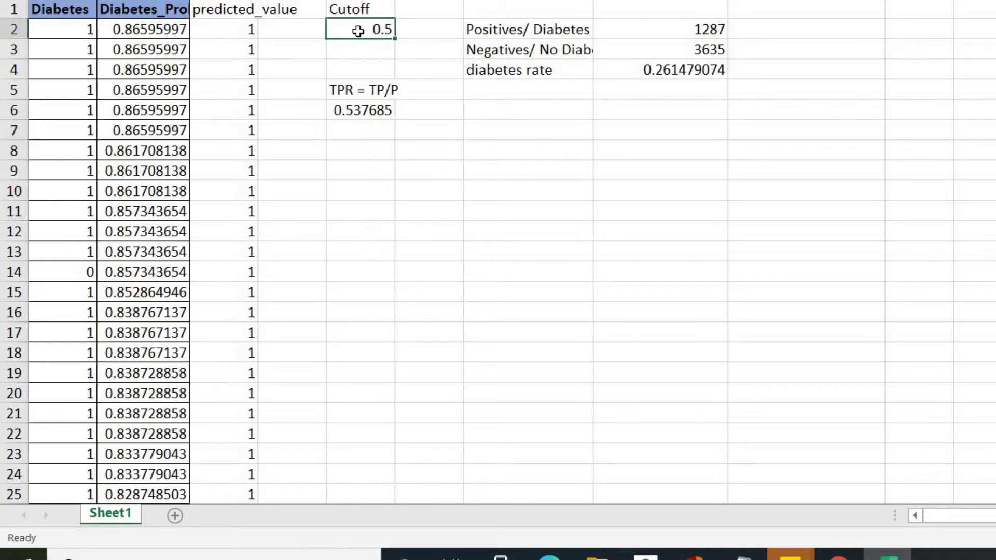
{"action": "left_click", "coordinate": [357, 112]}
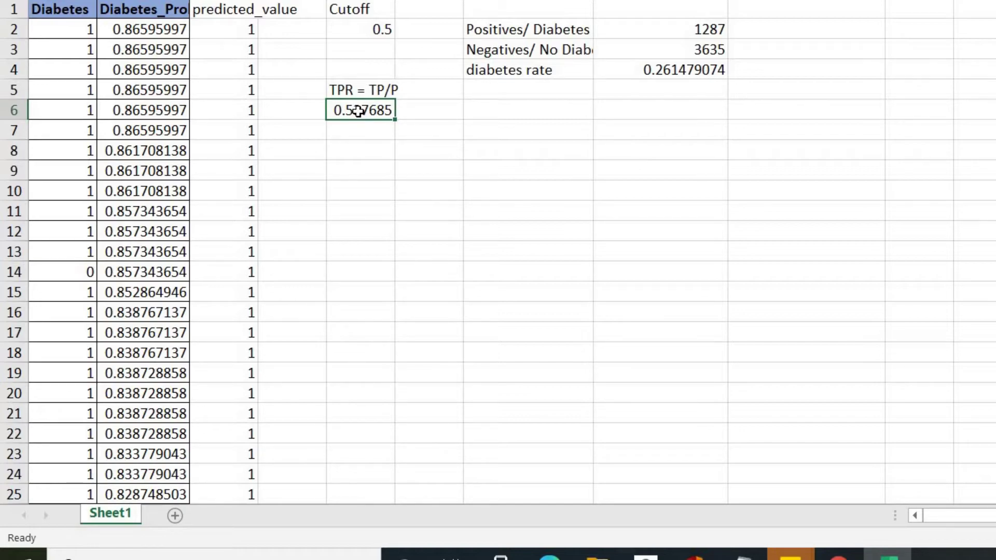
{"action": "key", "text": "Up"}
{"action": "key", "text": "Up"}
{"action": "key", "text": "Up"}
{"action": "key", "text": "Up"}
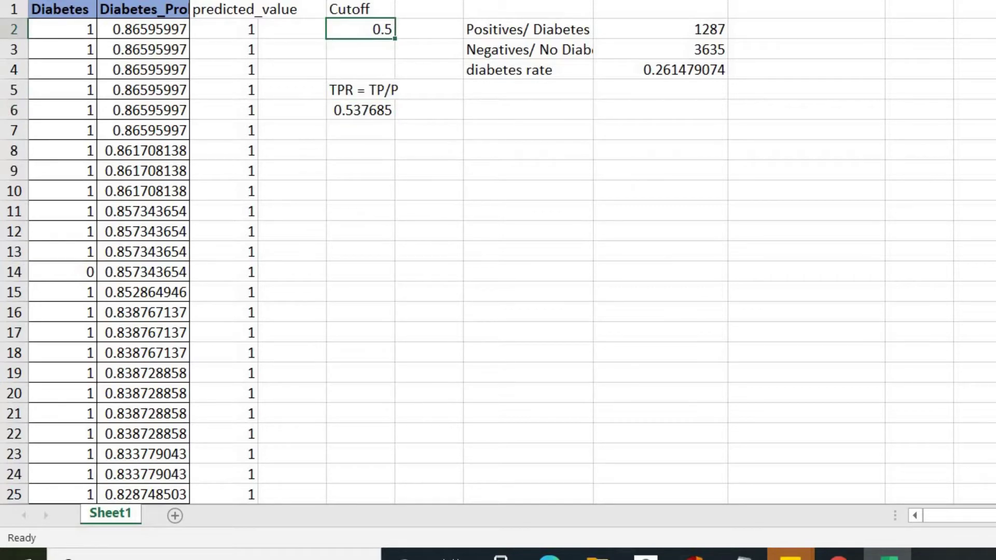
{"action": "key", "text": "F2"}
{"action": "key", "text": "BackSpace"}
{"action": "type", "text": "6"}
{"action": "key", "text": "Return"}
{"action": "left_click", "coordinate": [334, 110]}
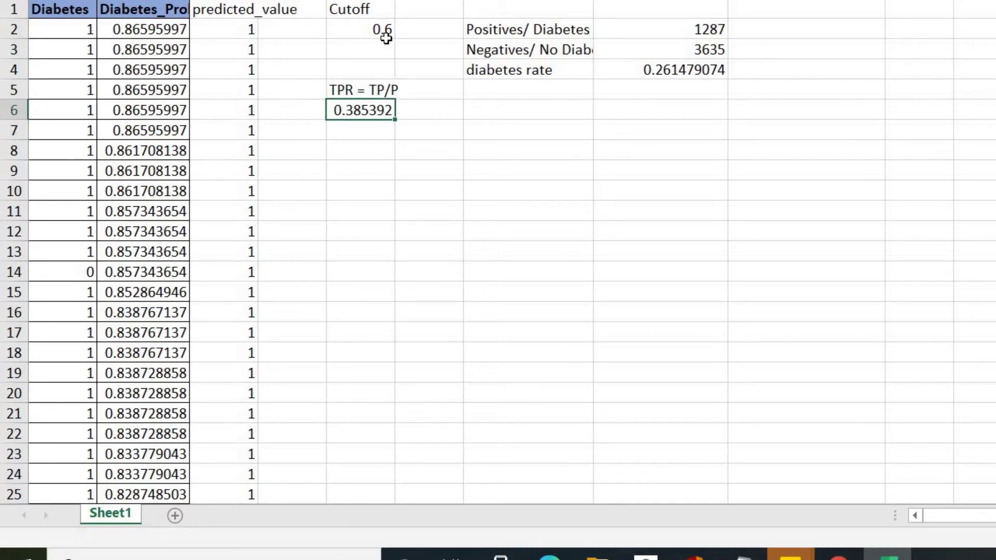
- Raise the cutoff in E2 to 0.9 and check the TPR in E6
{"action": "left_click", "coordinate": [372, 24]}
{"action": "key", "text": "F2"}
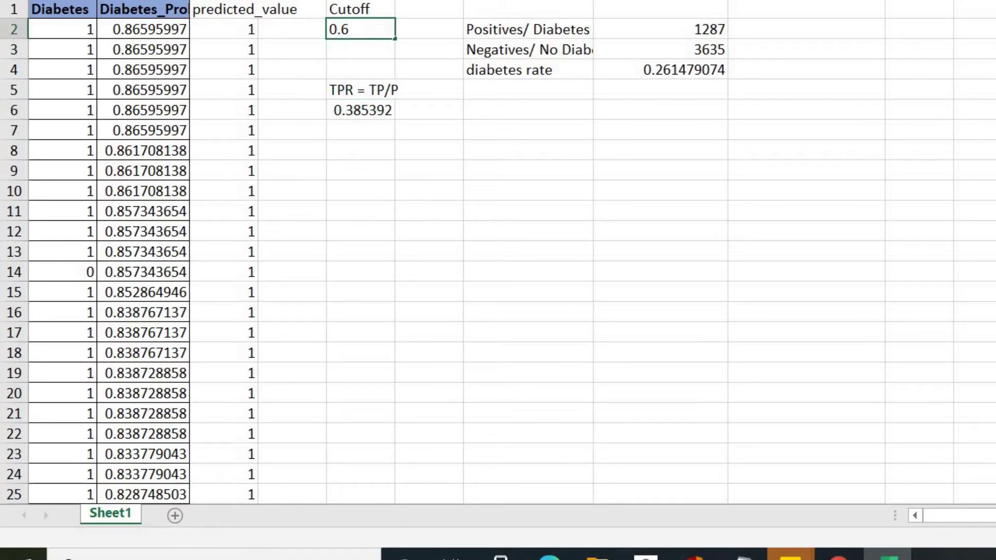
{"action": "key", "text": "BackSpace"}
{"action": "type", "text": "9"}
{"action": "key", "text": "Return"}
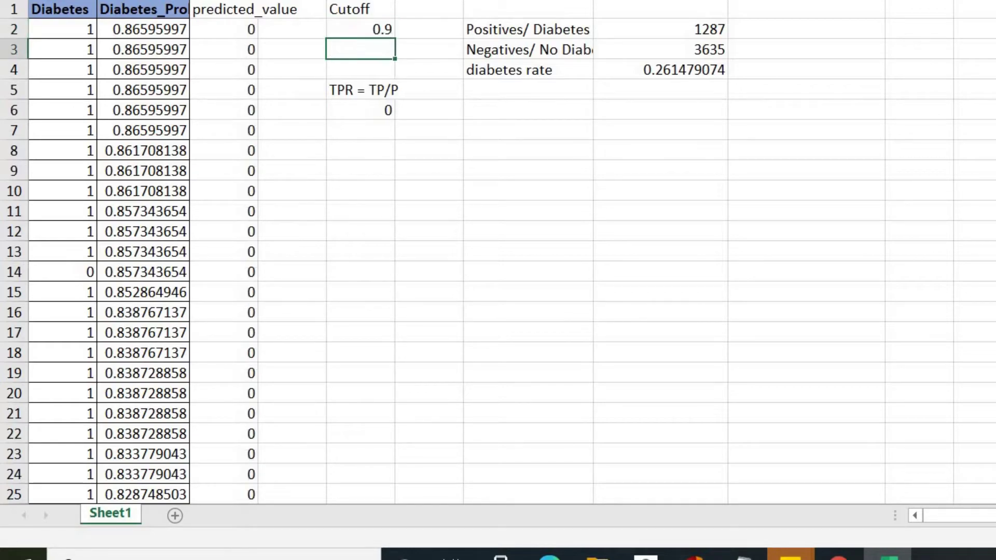
{"action": "left_click", "coordinate": [345, 99]}
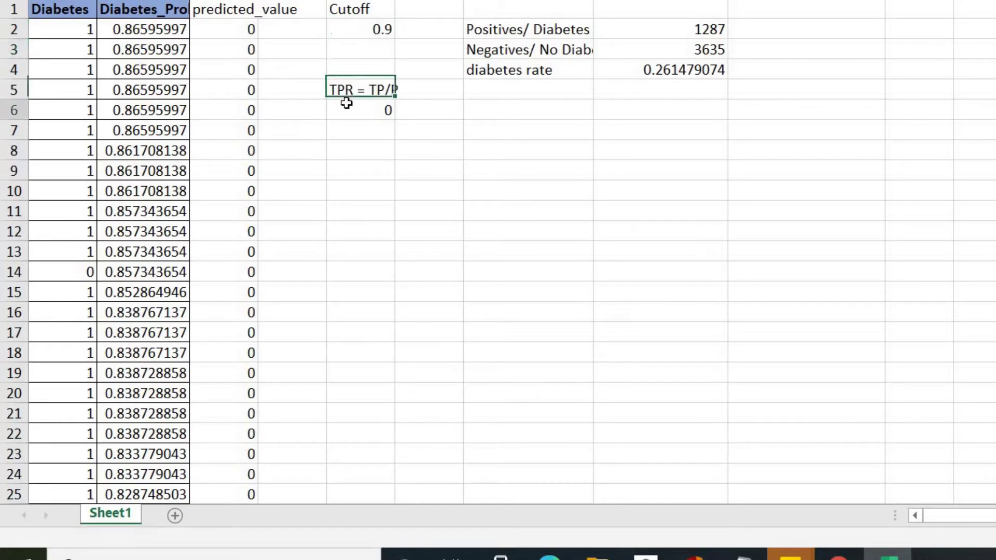
{"action": "key", "text": "Down"}
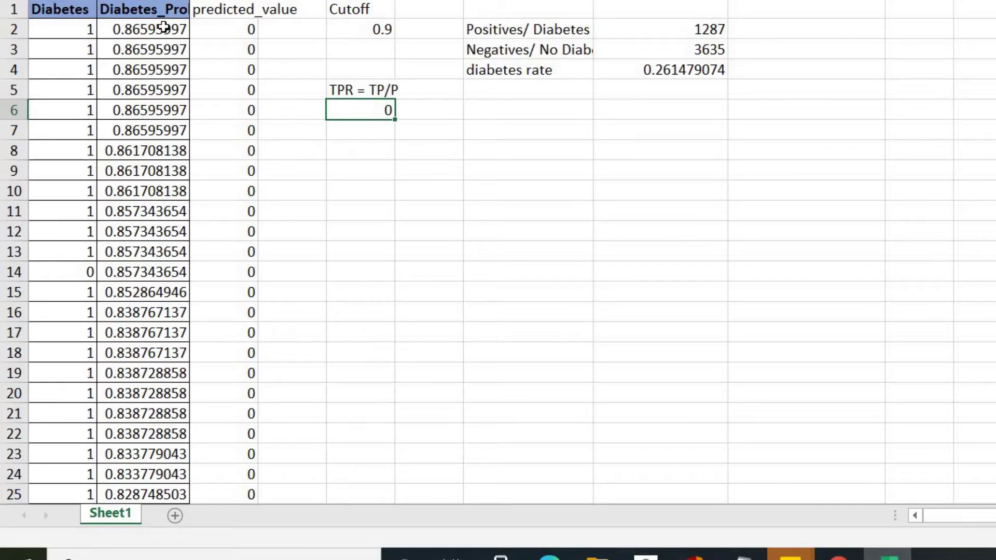
- Lower the cutoff in E2 to 0.3 and check the TPR in E6
{"action": "key", "text": "Up"}
{"action": "key", "text": "Up"}
{"action": "key", "text": "Up"}
{"action": "key", "text": "Up"}
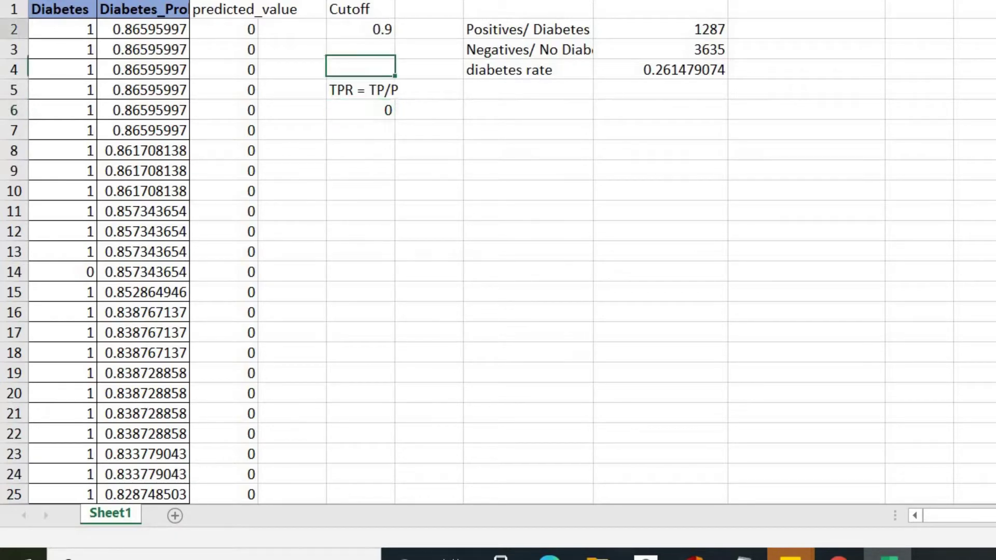
{"action": "key", "text": "F2"}
{"action": "key", "text": "BackSpace"}
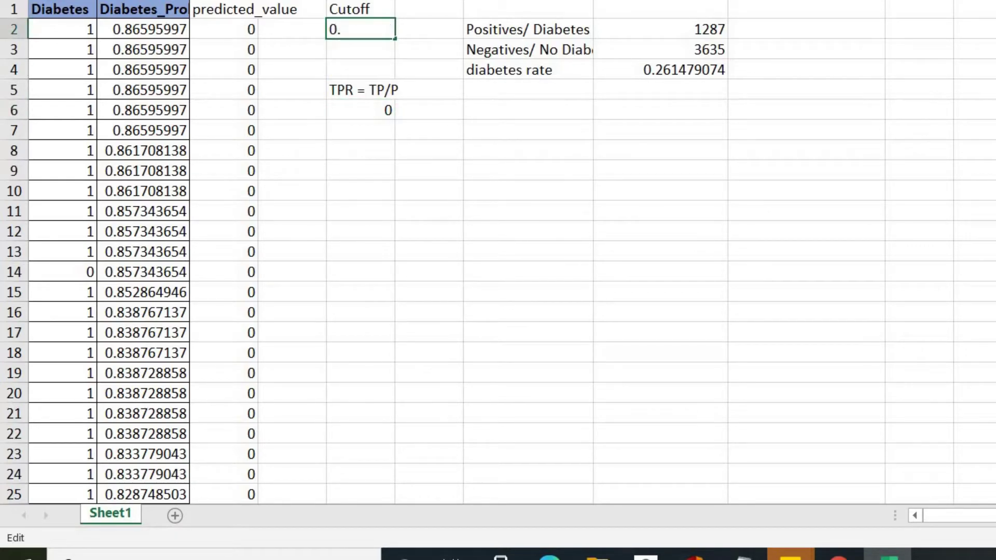
{"action": "type", "text": "3"}
{"action": "key", "text": "Return"}
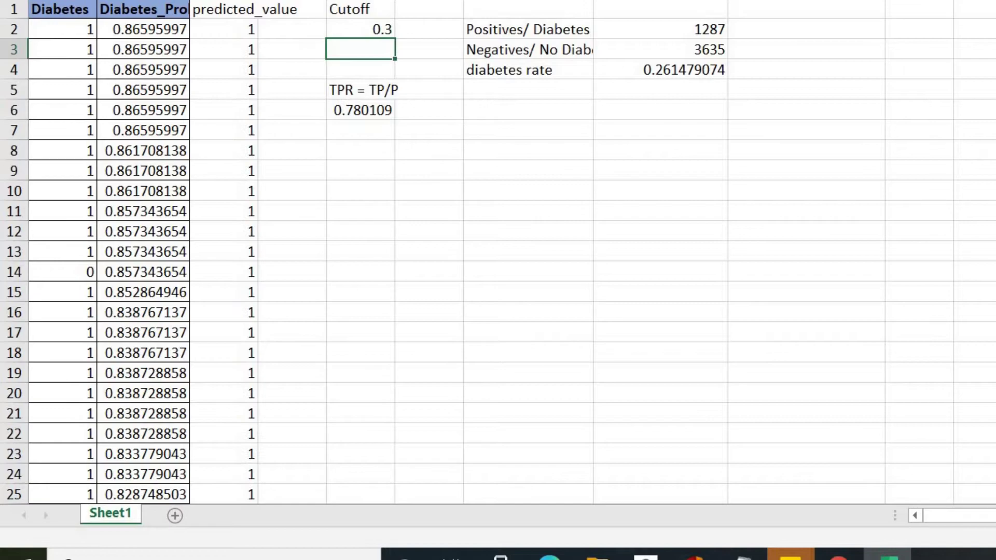
{"action": "left_click", "coordinate": [357, 115]}
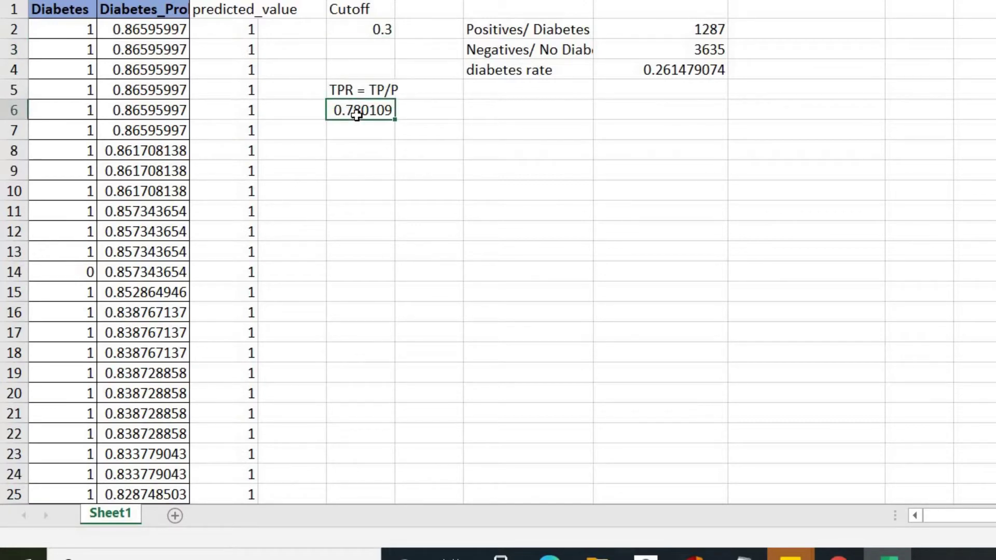
- Change the cutoff in E2 back to 0.6 and compare the TPR in E6
{"action": "left_click", "coordinate": [363, 30]}
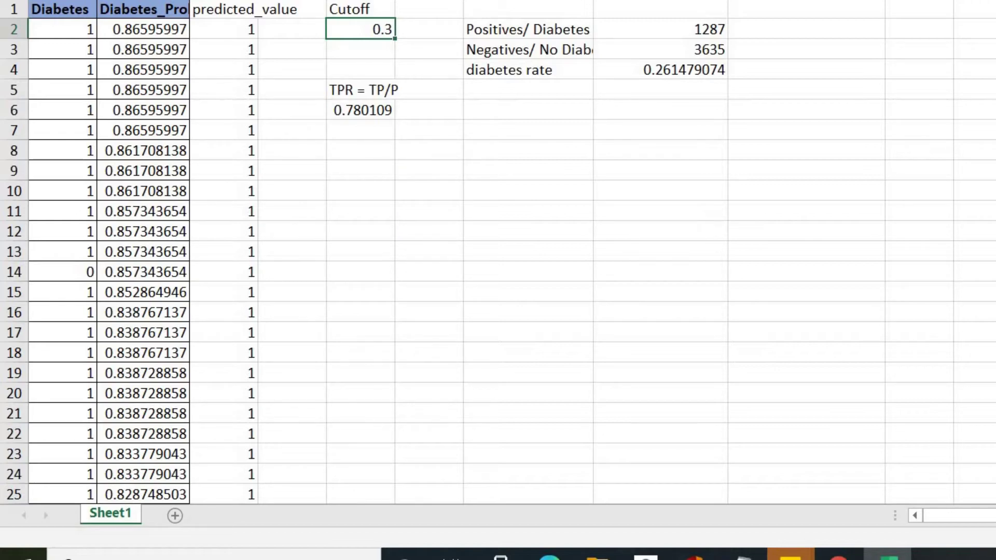
{"action": "key", "text": "F2"}
{"action": "key", "text": "BackSpace"}
{"action": "type", "text": "6"}
{"action": "key", "text": "Return"}
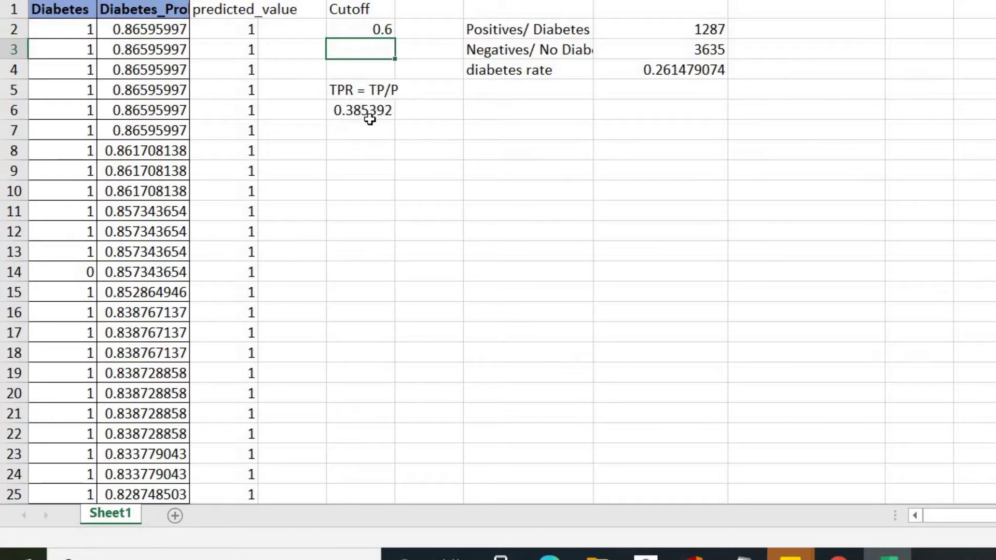
{"action": "left_click", "coordinate": [357, 106]}
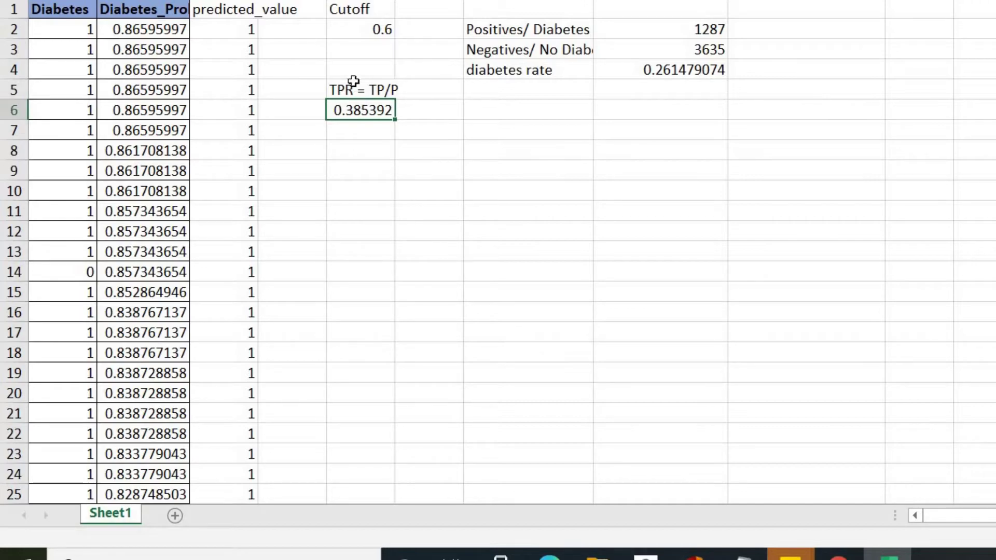
- Return the cutoff in E2 to 0.3
{"action": "left_click", "coordinate": [335, 29]}
{"action": "double_click", "coordinate": [334, 30]}
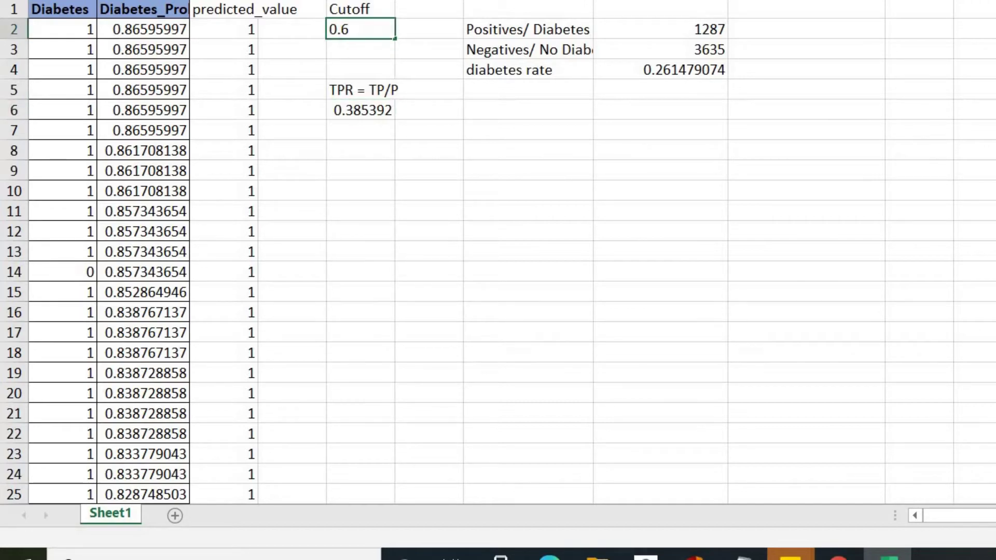
{"action": "key", "text": "BackSpace"}
{"action": "type", "text": "3"}
{"action": "key", "text": "Return"}
- Set the cutoff in E2 to 0.2 and check the TPR in E6
{"action": "left_click", "coordinate": [332, 28]}
{"action": "key", "text": "F2"}
{"action": "key", "text": "BackSpace"}
{"action": "type", "text": "2"}
{"action": "key", "text": "Return"}
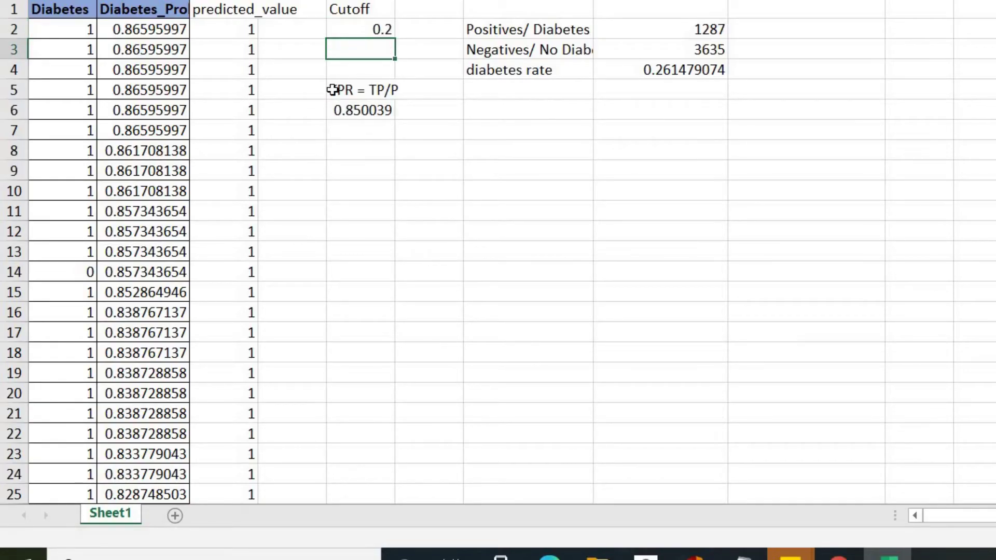
{"action": "left_click", "coordinate": [346, 110]}
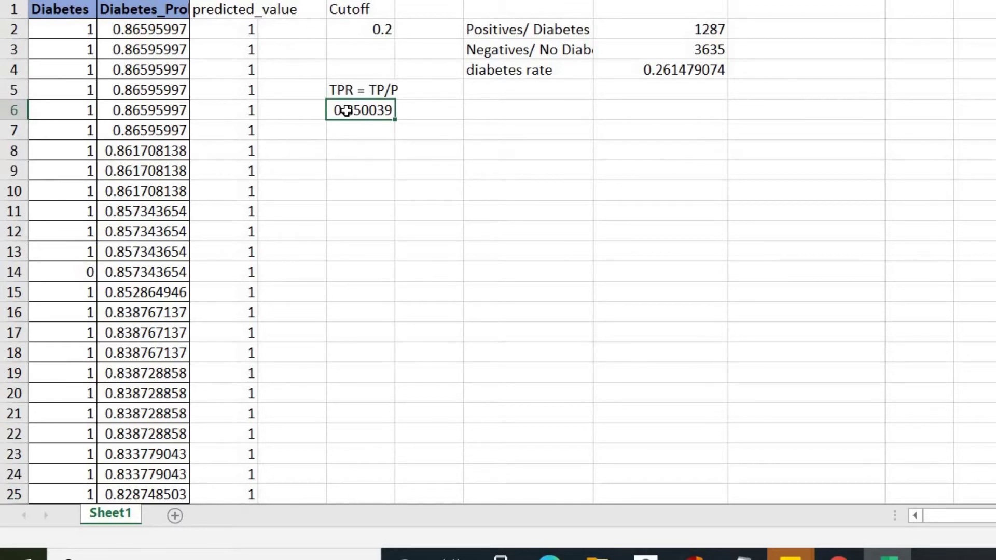
- Enter the label "FPR = FP/N" in F5 and locate the negatives count in H3
{"action": "left_click", "coordinate": [438, 93]}
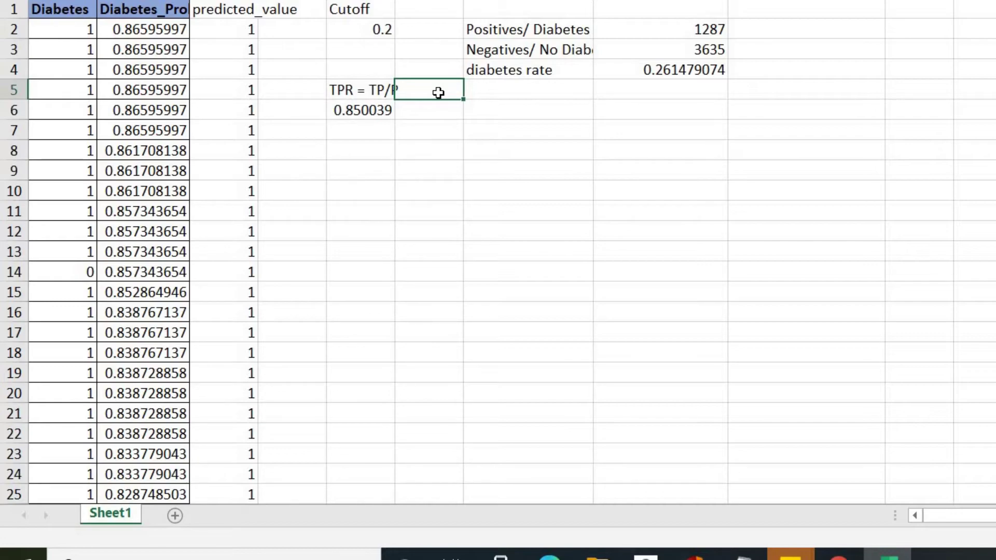
{"action": "type", "text": "FPR ="}
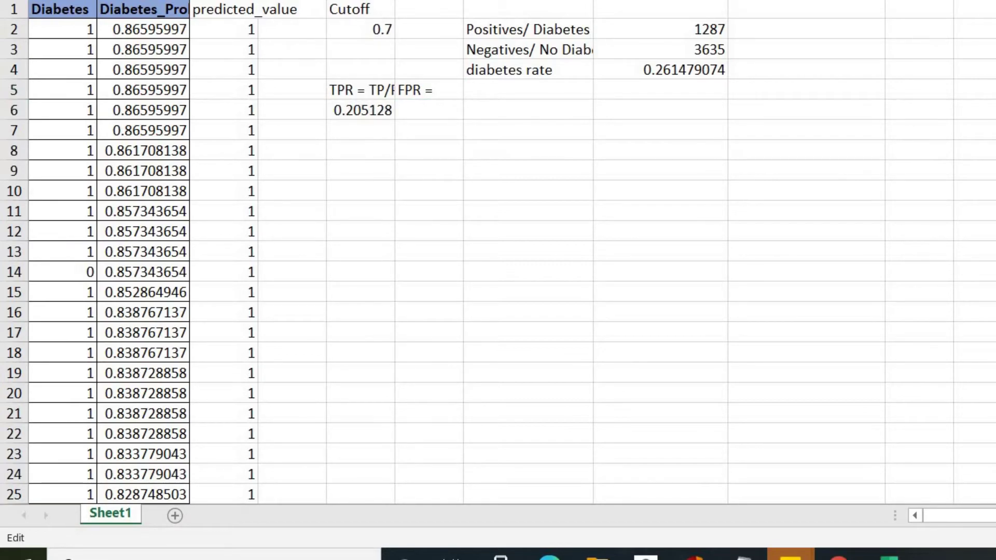
{"action": "left_click", "coordinate": [429, 90]}
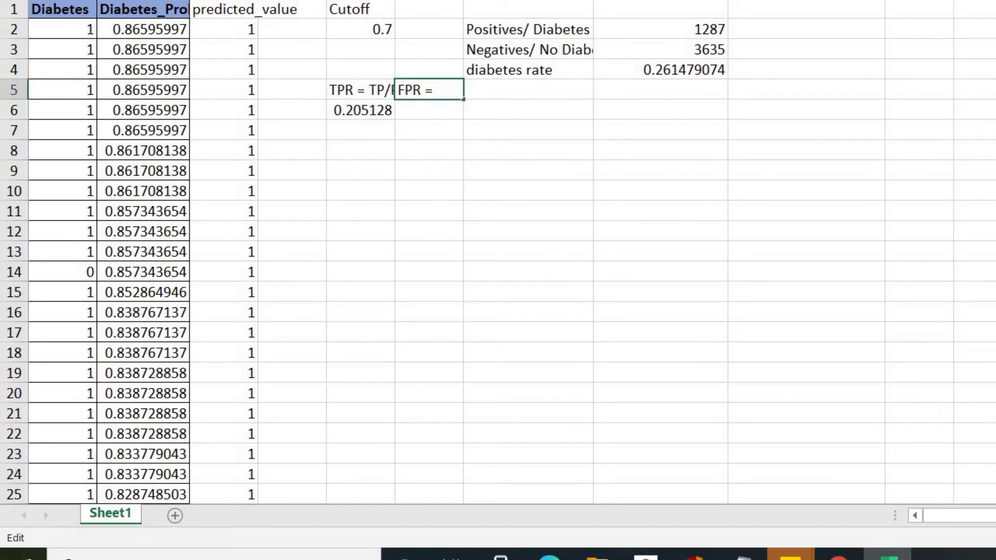
{"action": "type", "text": "FP/N"}
{"action": "left_click", "coordinate": [628, 47]}
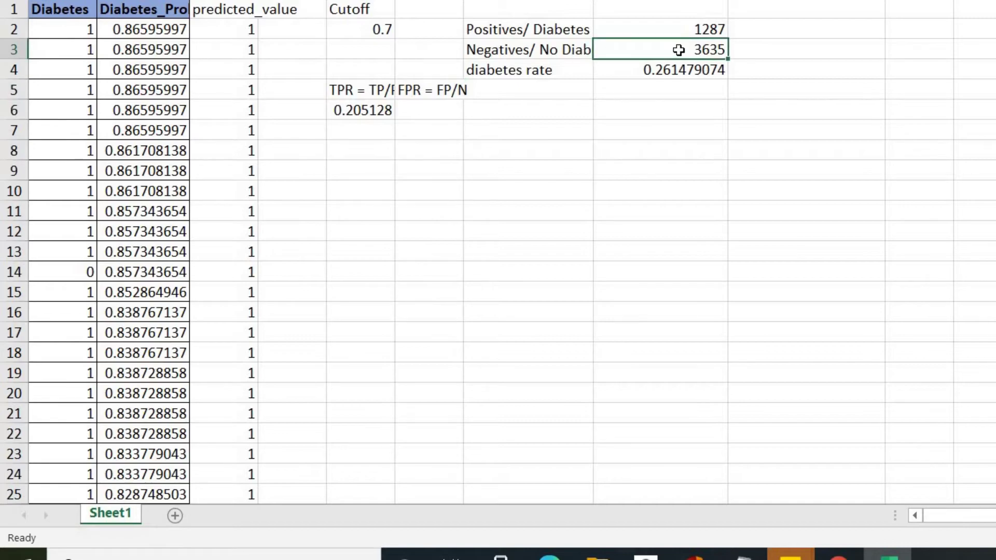
- Count the false positives in F6 with COUNTIFS, using A2:A4923 equal to 0 and C2:C4923 equal to 1
{"action": "left_click", "coordinate": [449, 109]}
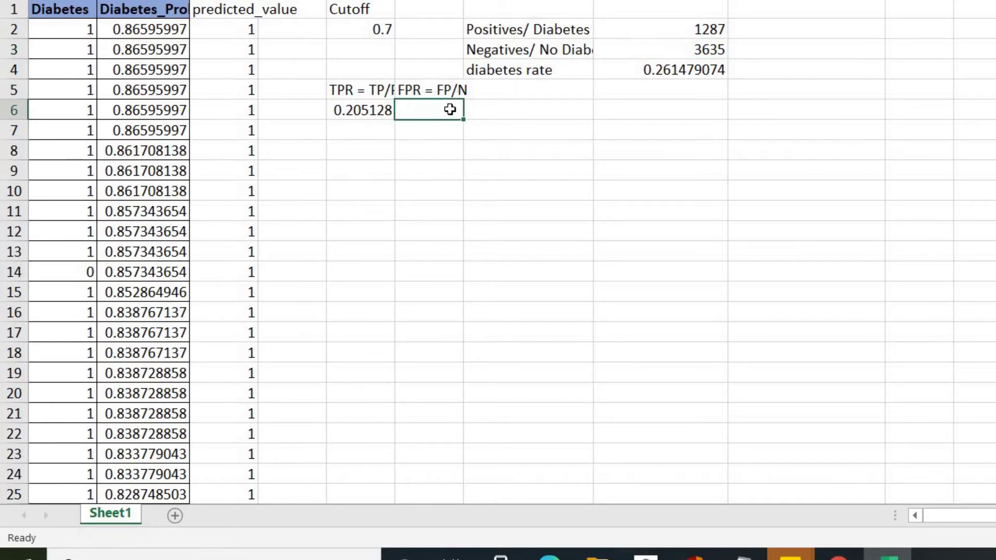
{"action": "type", "text": "=count"}
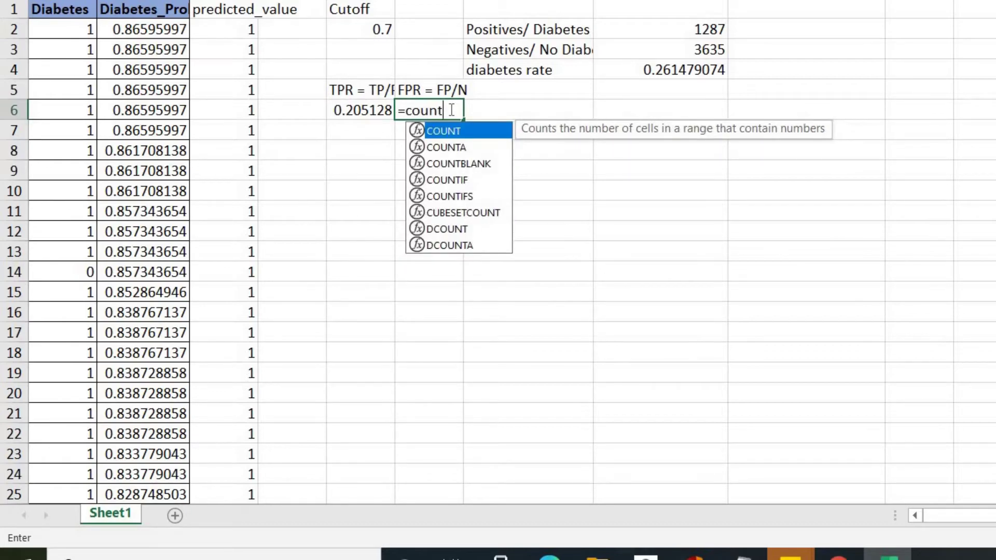
{"action": "type", "text": "ifs("}
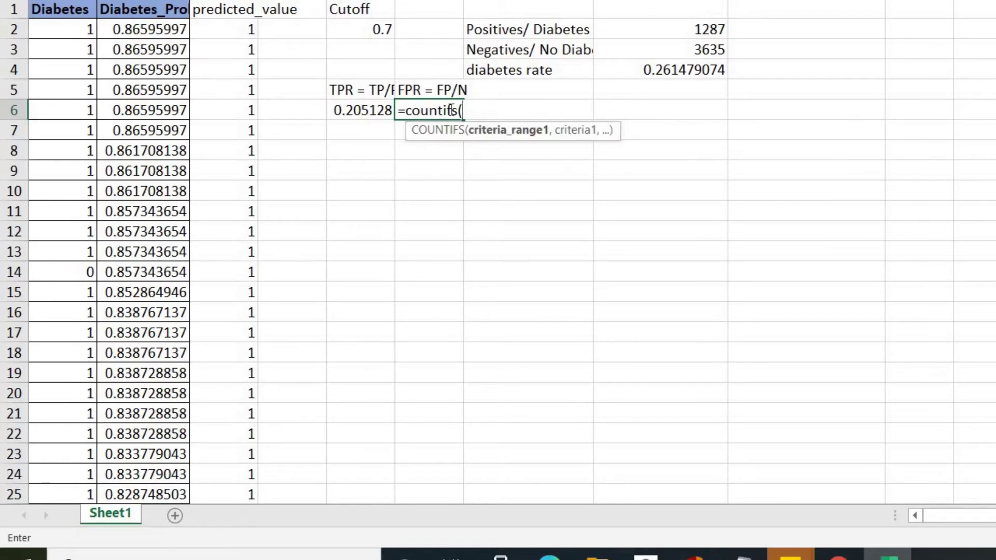
{"action": "left_click", "coordinate": [69, 30]}
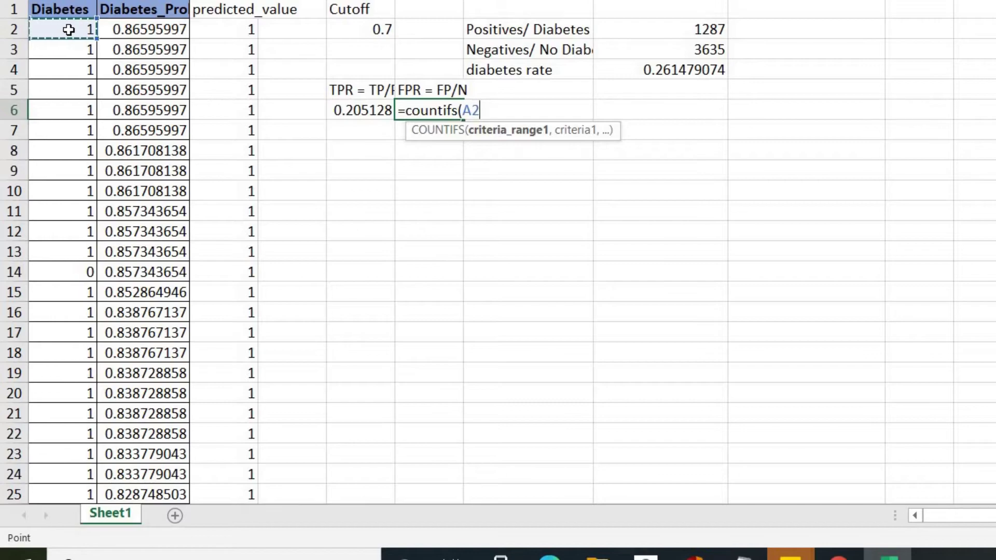
{"action": "key", "text": "ctrl+shift+Down"}
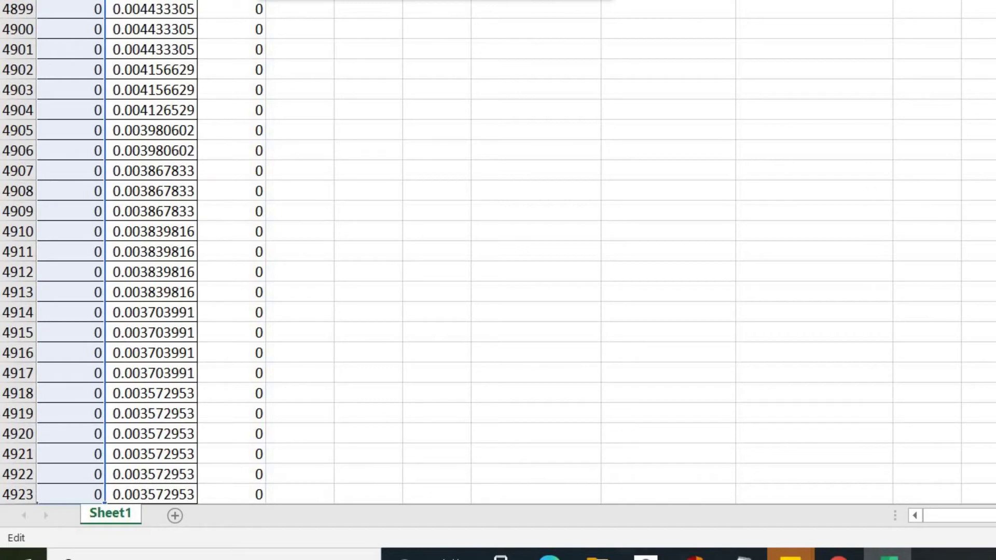
{"action": "type", "text": ",0,"}
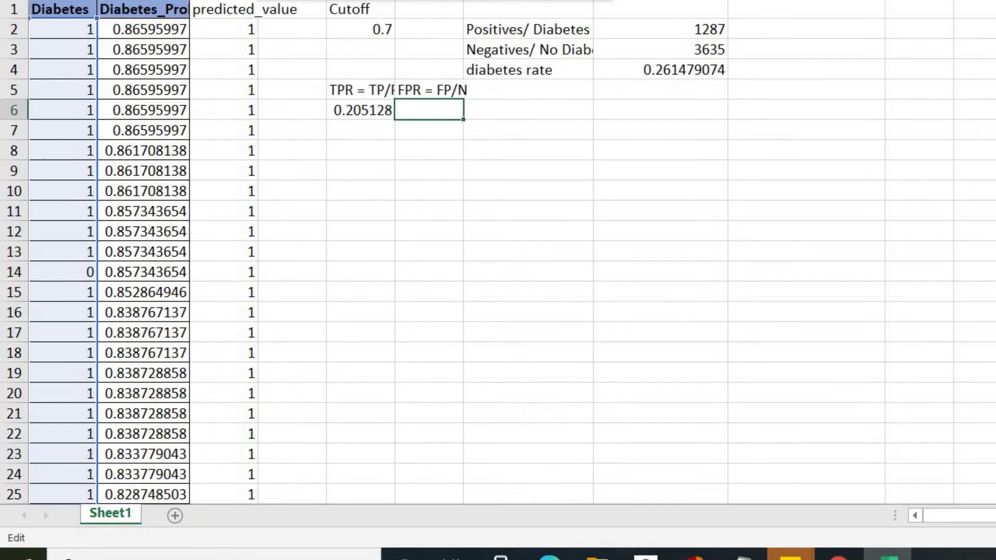
{"action": "left_click", "coordinate": [212, 29]}
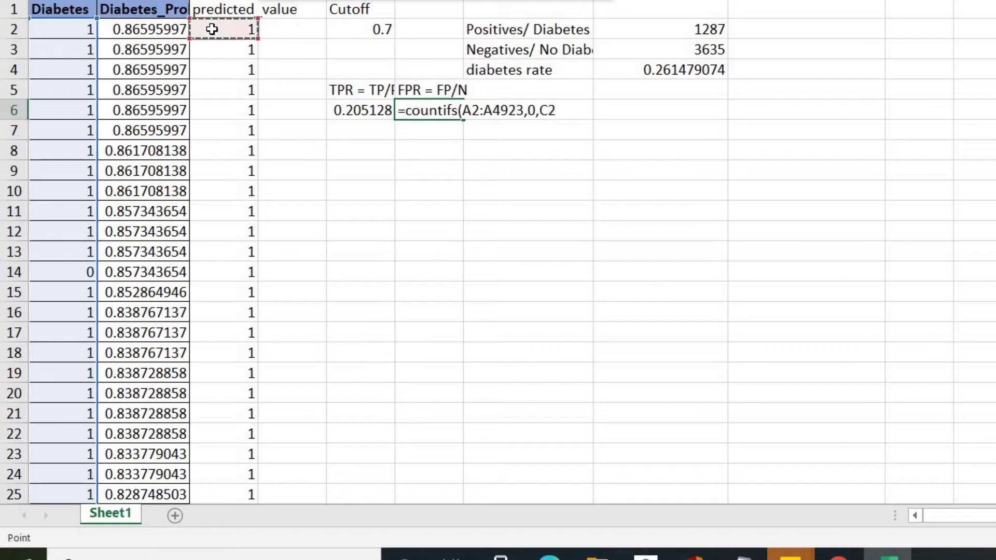
{"action": "key", "text": "ctrl+shift+Down"}
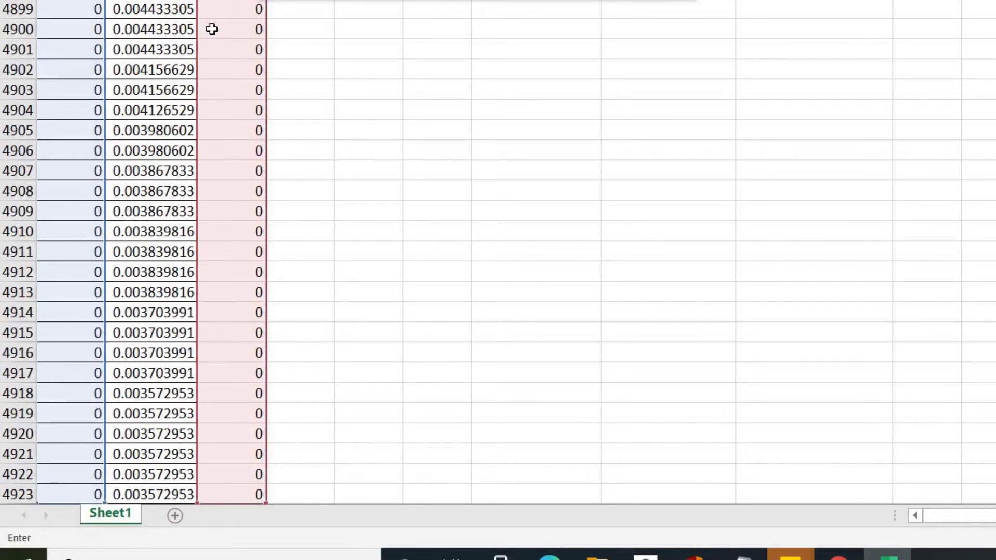
{"action": "key", "text": "Return"}
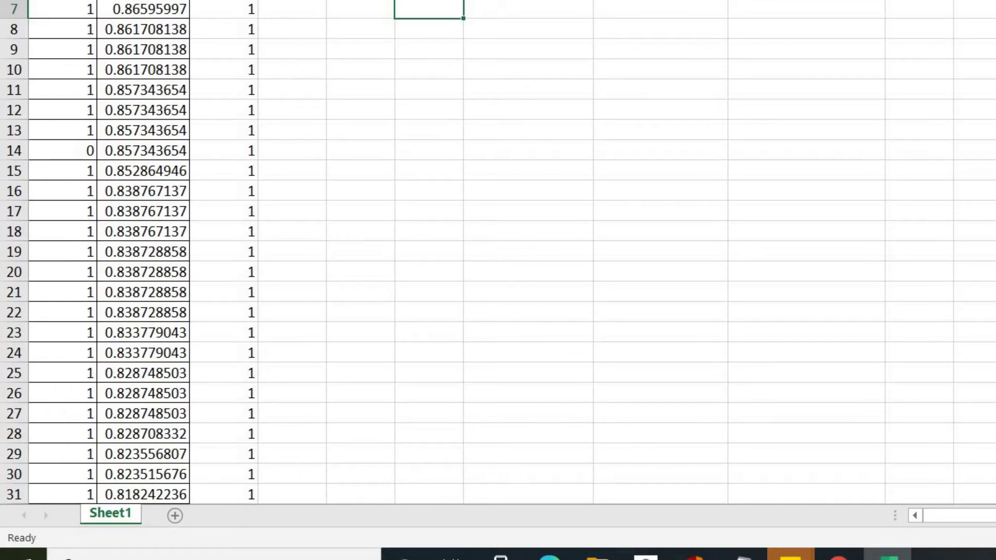
{"action": "scroll", "coordinate": [697, 174], "scroll_direction": "up", "scroll_amount": 2}
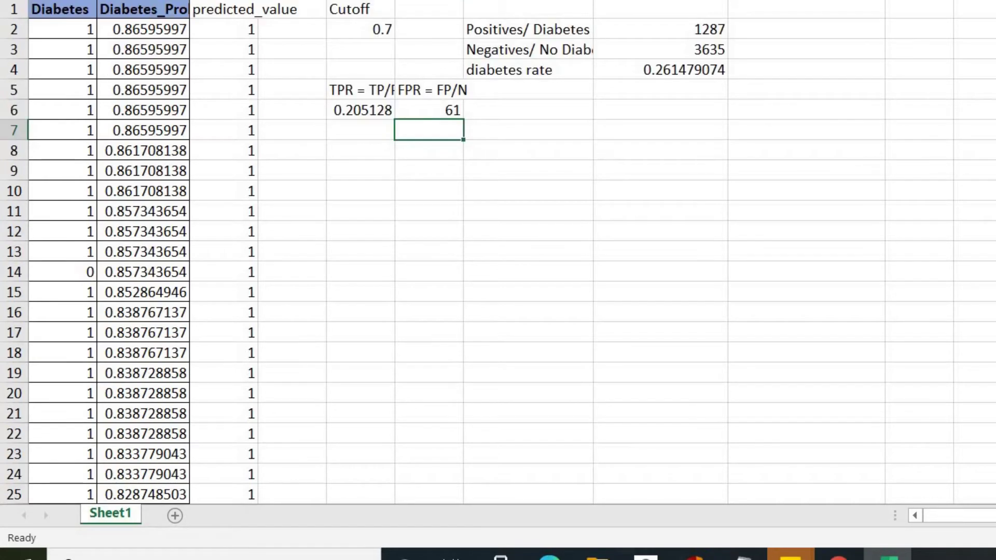
- Divide the COUNTIFS result in F6 by the negatives count in H3 to calculate the false positive rate
{"action": "left_click", "coordinate": [425, 113]}
{"action": "key", "text": "F2"}
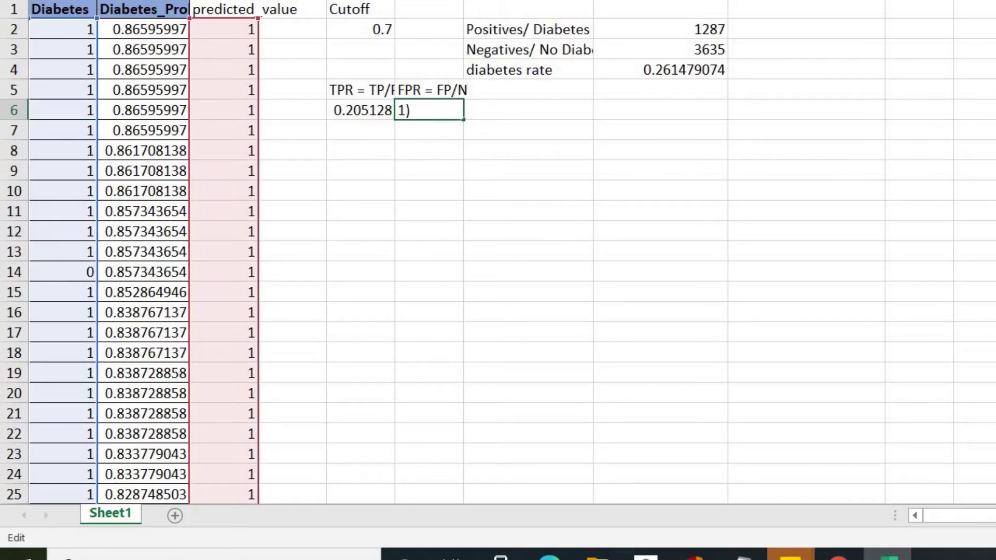
{"action": "type", "text": "/"}
{"action": "left_click", "coordinate": [651, 45]}
{"action": "key", "text": "Return"}
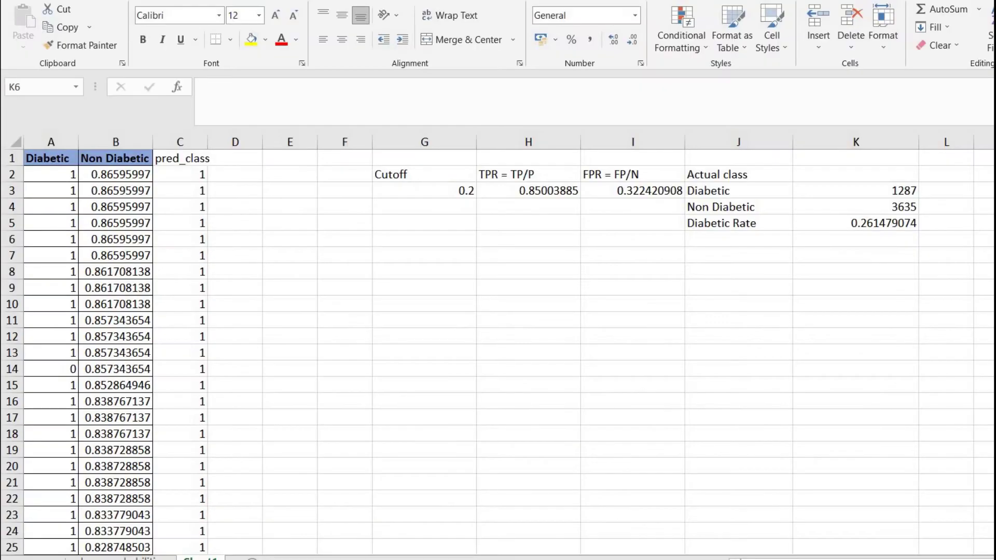
- Examine the cutoff in G3 and the TPR and FPR headings and formulas in columns H and I
{"action": "left_click", "coordinate": [413, 191]}
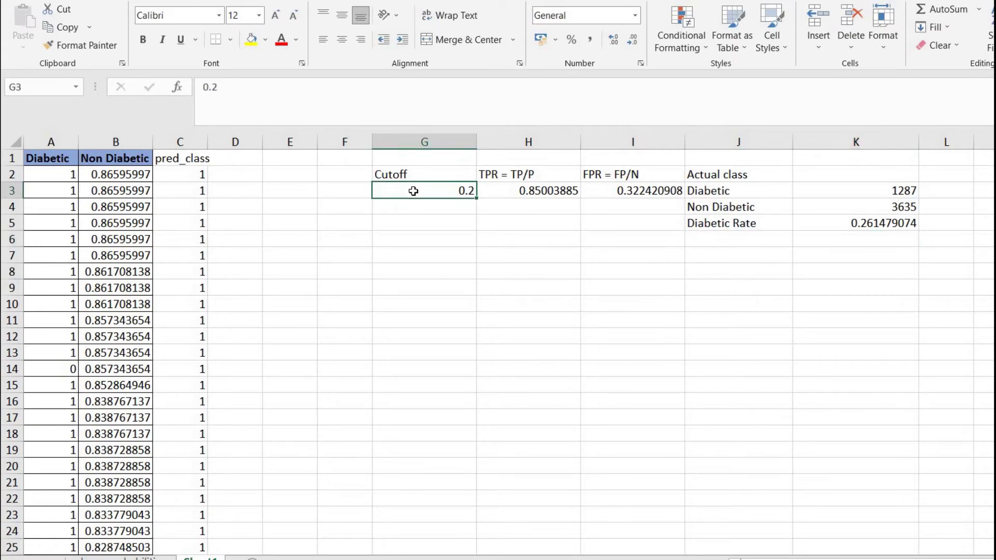
{"action": "left_click", "coordinate": [510, 191]}
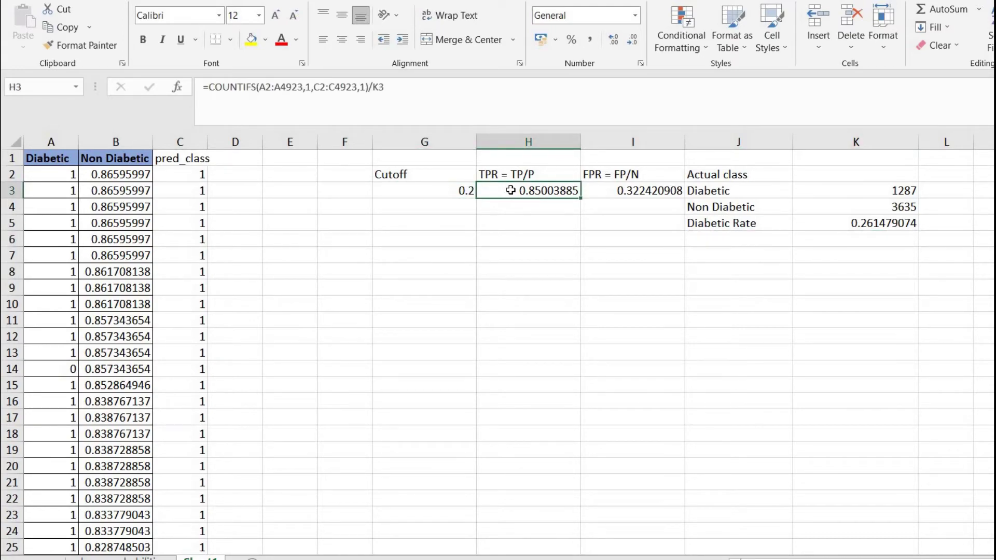
{"action": "left_click", "coordinate": [597, 193]}
{"action": "left_click", "coordinate": [612, 192]}
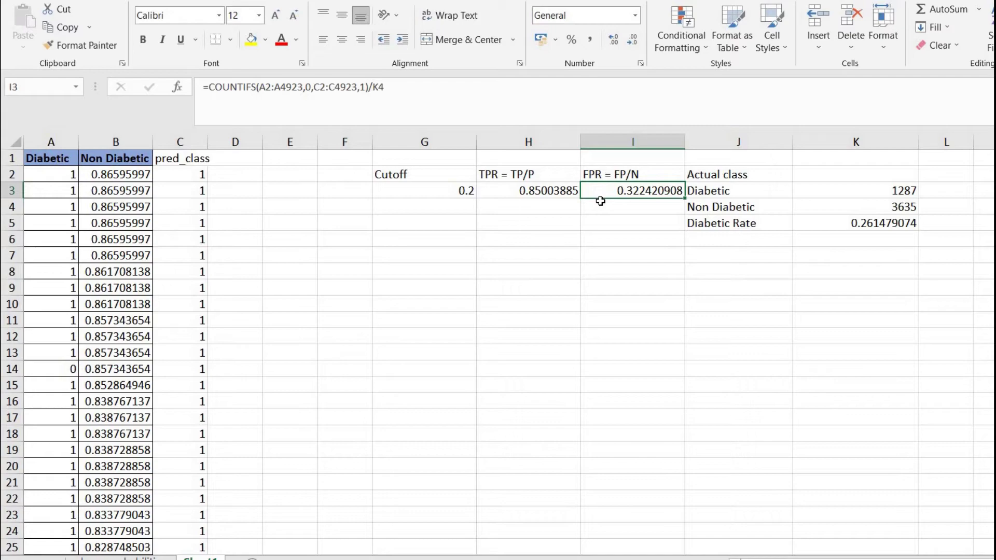
{"action": "left_click", "coordinate": [497, 190]}
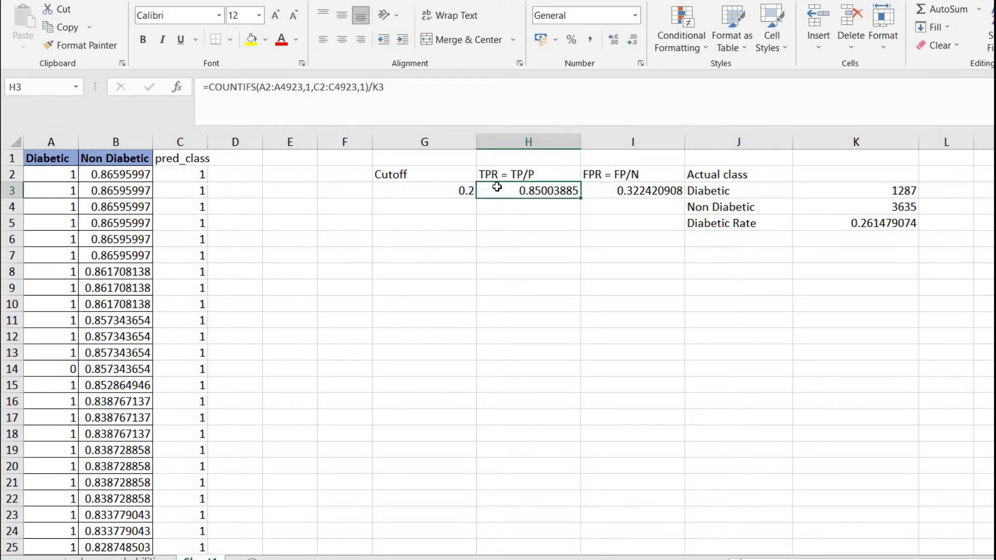
{"action": "left_click", "coordinate": [498, 173]}
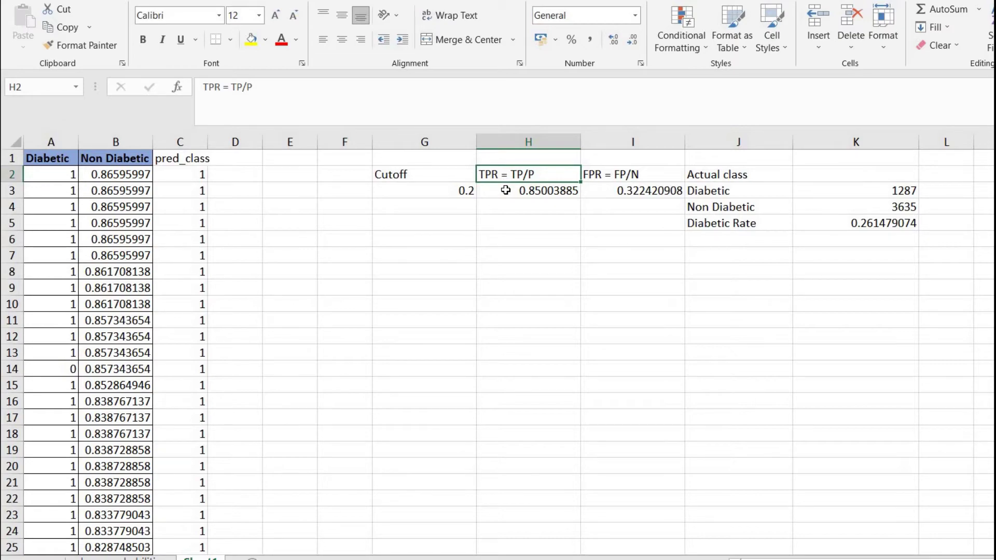
{"action": "left_click", "coordinate": [505, 190]}
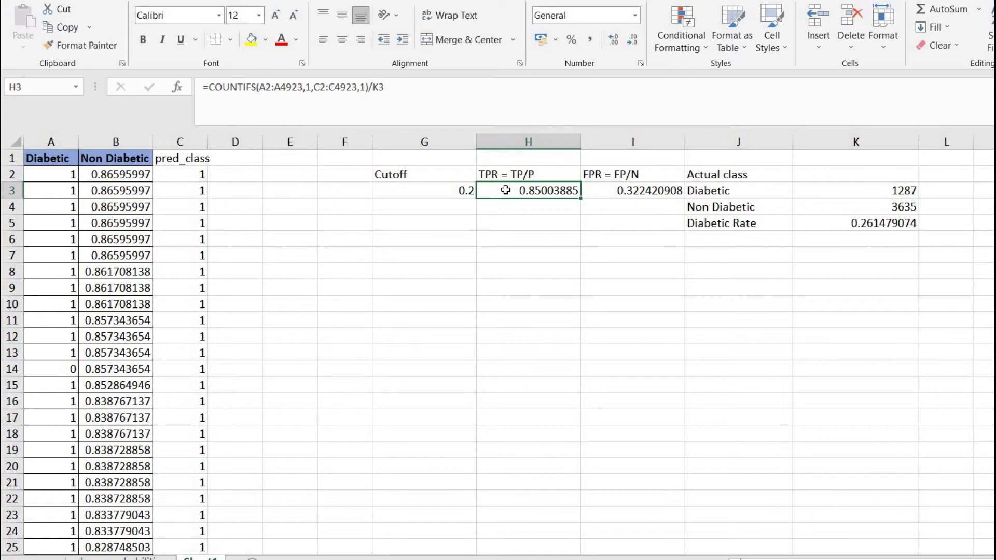
{"action": "left_click", "coordinate": [596, 194]}
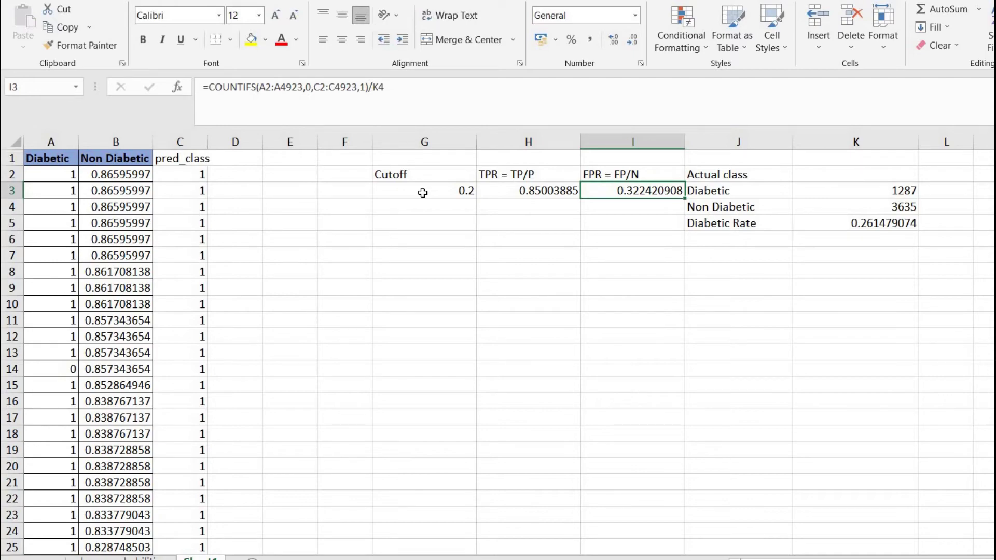
{"action": "left_click", "coordinate": [423, 193]}
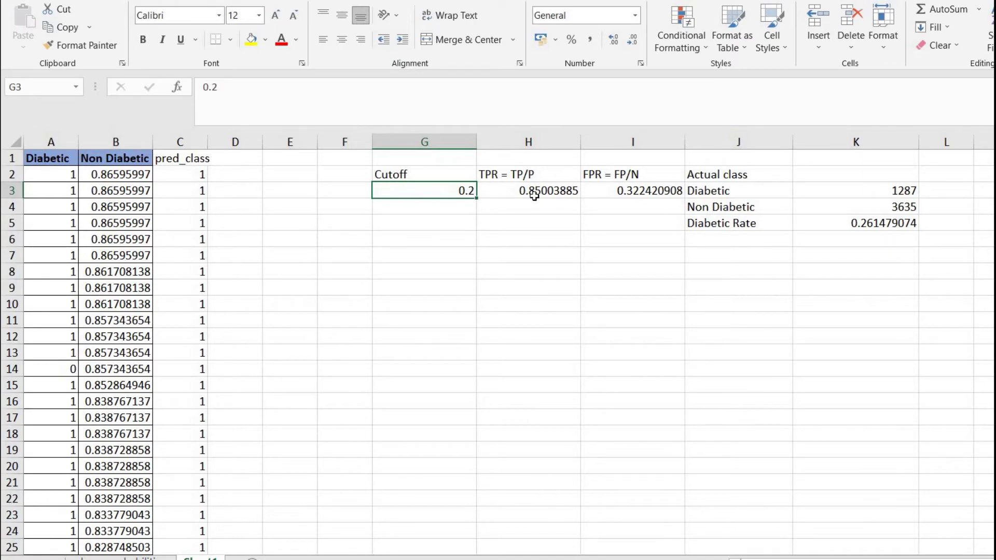
{"action": "left_click", "coordinate": [483, 175]}
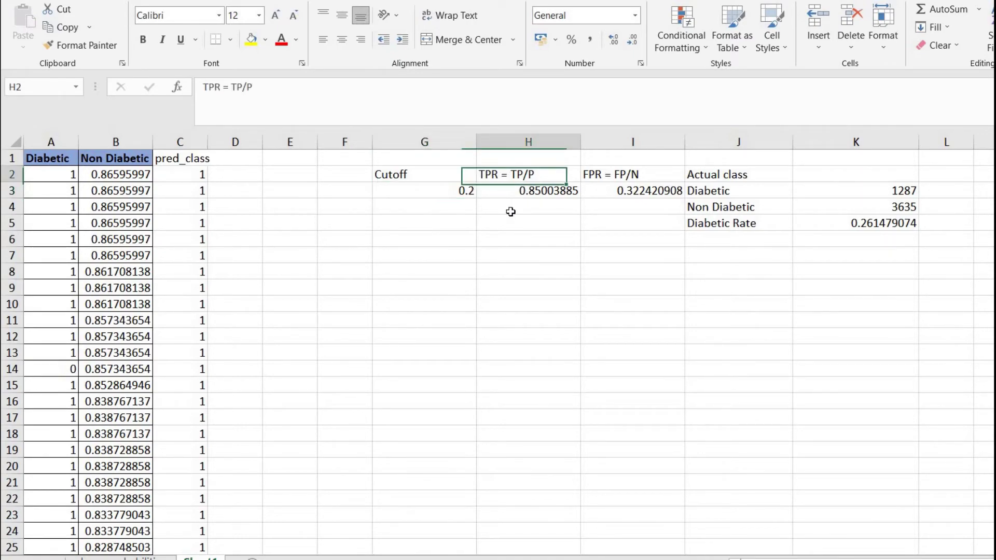
{"action": "left_click", "coordinate": [613, 179]}
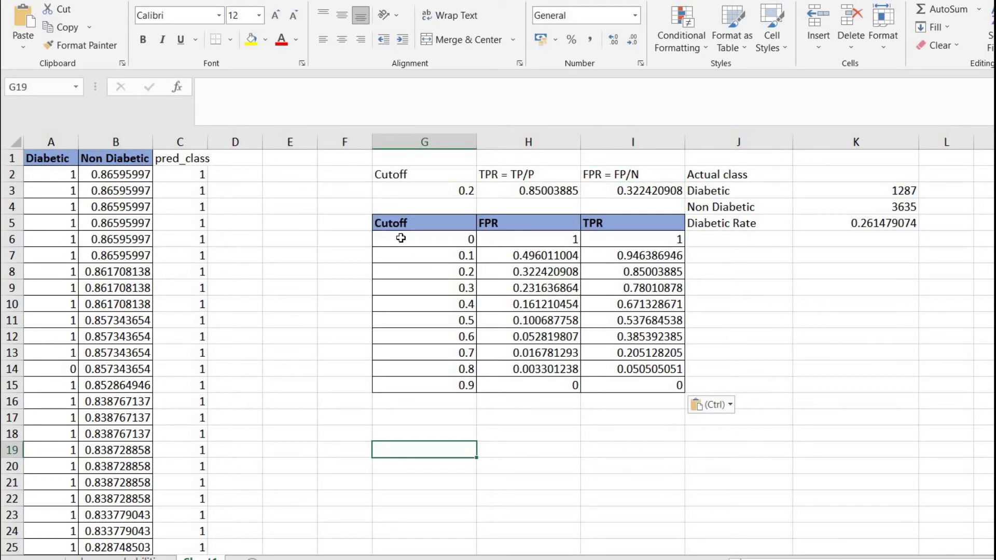
- Check the first and last cutoffs in the table and set the cutoff in G3 to 0.9
{"action": "left_click", "coordinate": [401, 238]}
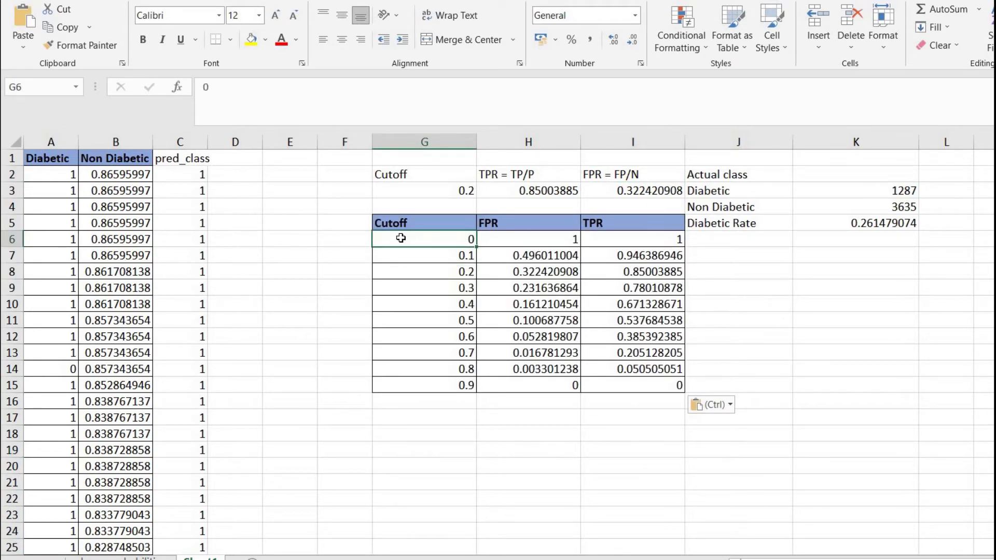
{"action": "left_click", "coordinate": [420, 385]}
{"action": "left_click", "coordinate": [448, 197]}
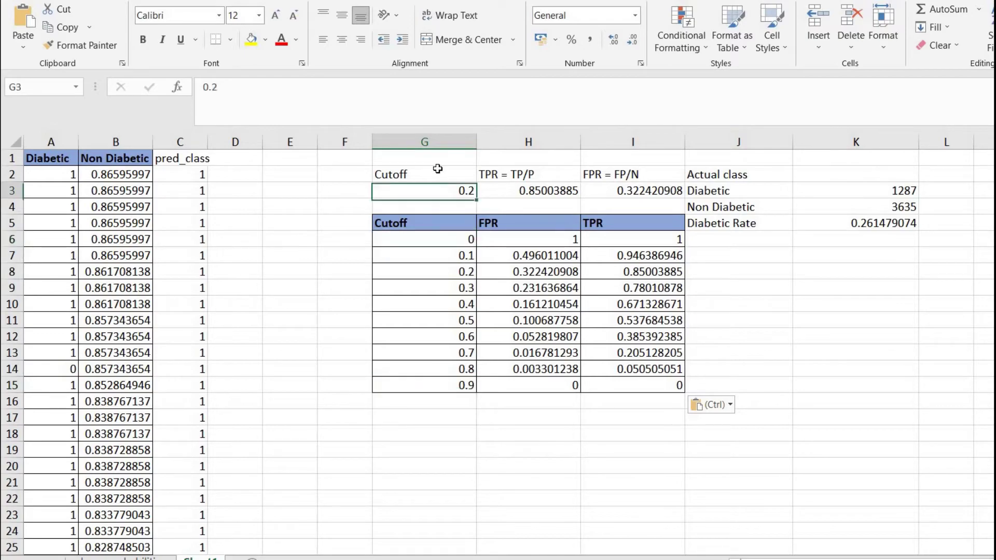
{"action": "left_click", "coordinate": [245, 90]}
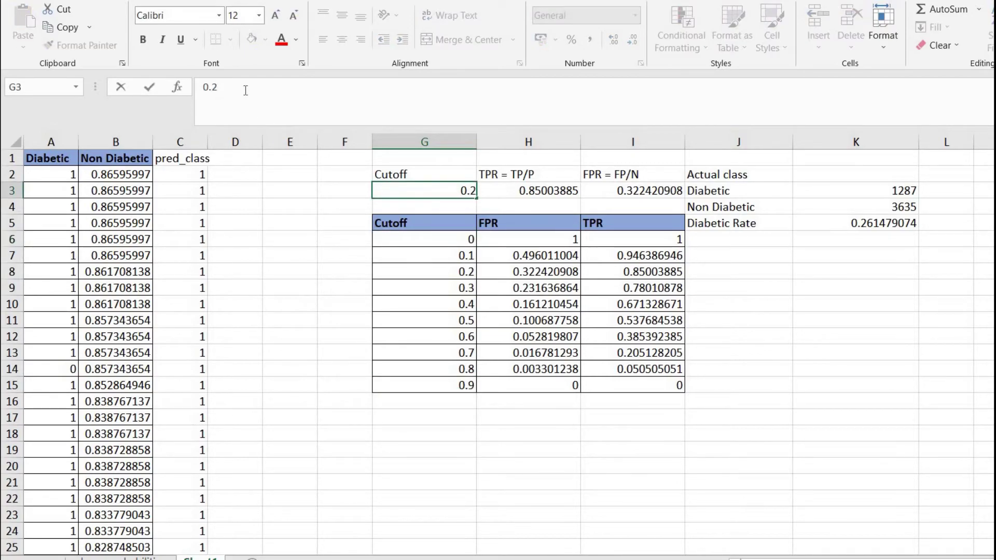
{"action": "key", "text": "BackSpace"}
{"action": "key", "text": "BackSpace"}
{"action": "type", "text": ".9"}
{"action": "key", "text": "Return"}
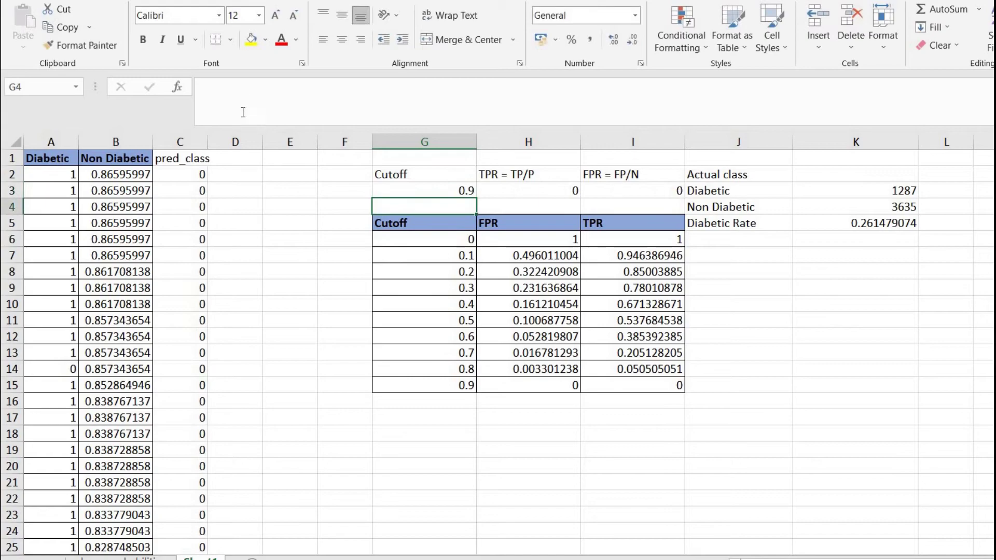
- Review the pred_class values and formula in column C, and check the table's FPR for cutoff 0
{"action": "left_click_drag", "start_coordinate": [182, 175], "coordinate": [161, 543]}
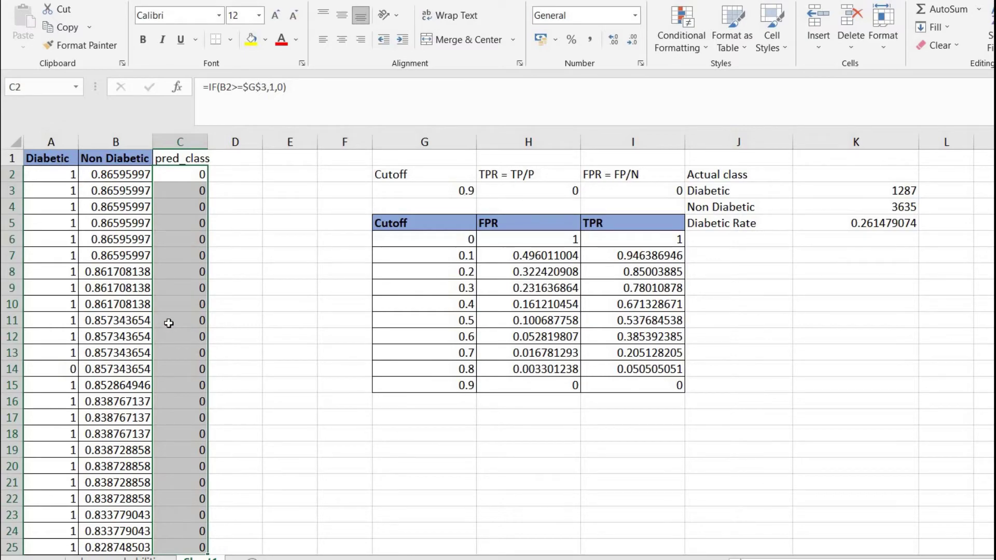
{"action": "scroll", "coordinate": [168, 323], "scroll_direction": "down", "scroll_amount": 20}
{"action": "scroll", "coordinate": [167, 320], "scroll_direction": "up", "scroll_amount": 20}
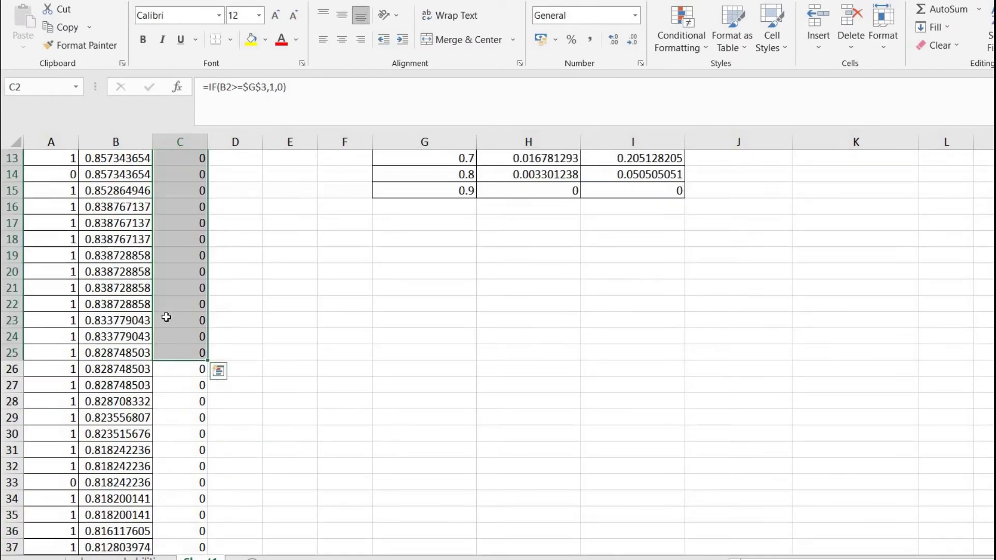
{"action": "scroll", "coordinate": [166, 317], "scroll_direction": "up", "scroll_amount": 4}
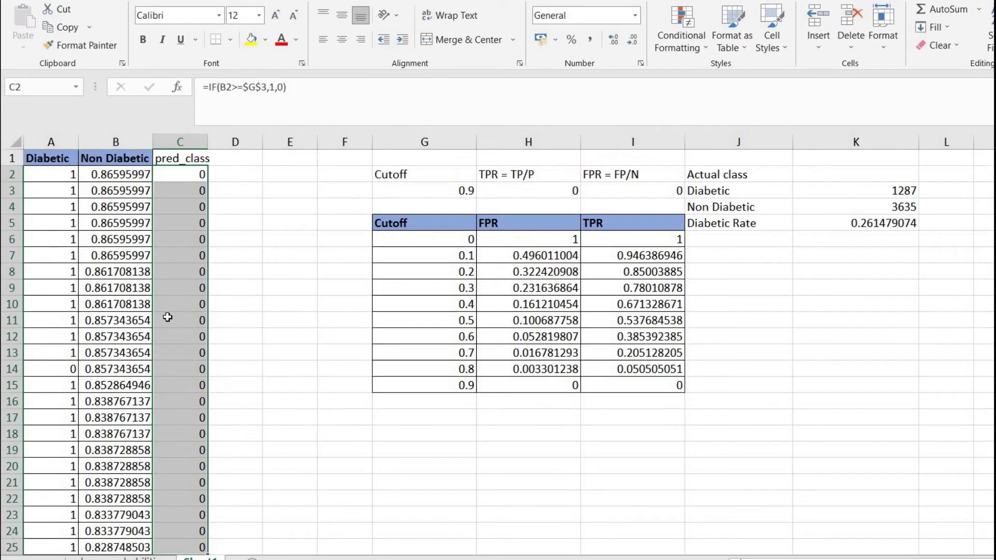
{"action": "left_click", "coordinate": [176, 174]}
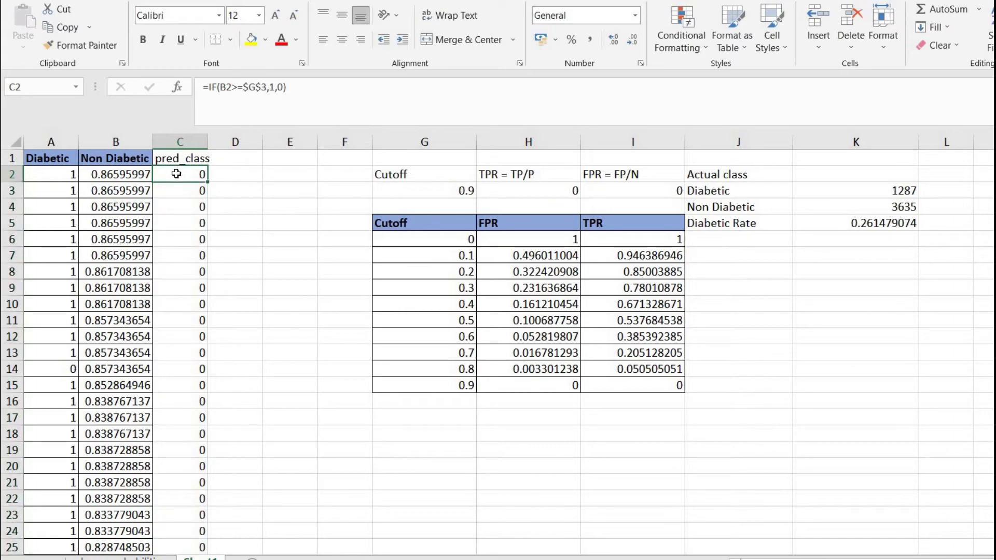
{"action": "left_click", "coordinate": [545, 240]}
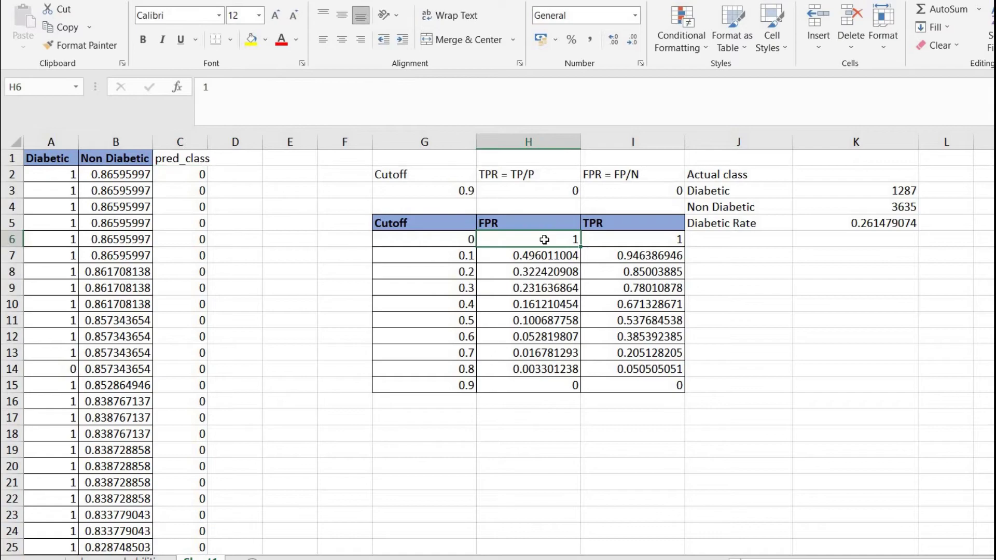
- Try a cutoff of 0 in G3 and undo the change
{"action": "left_click", "coordinate": [603, 241]}
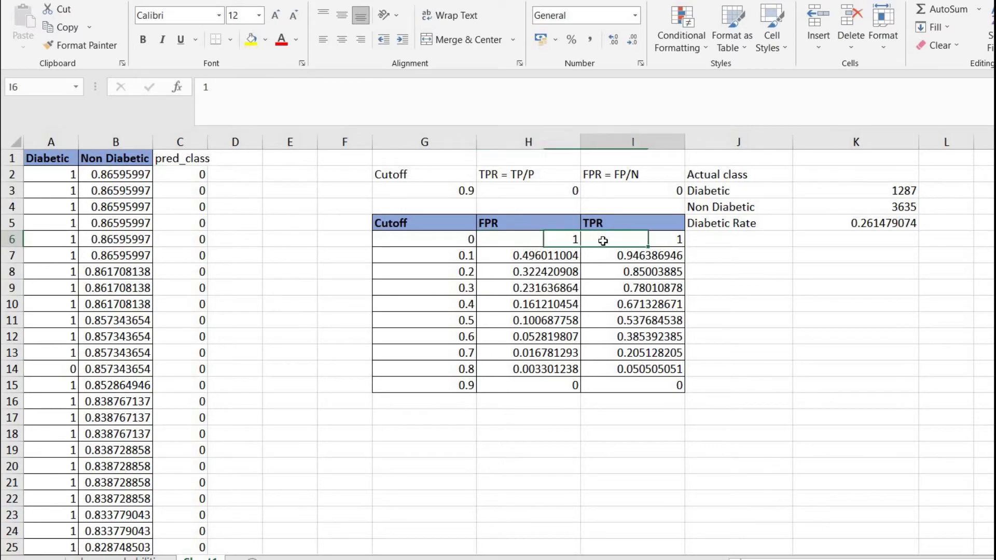
{"action": "left_click", "coordinate": [443, 193]}
{"action": "left_click", "coordinate": [223, 88]}
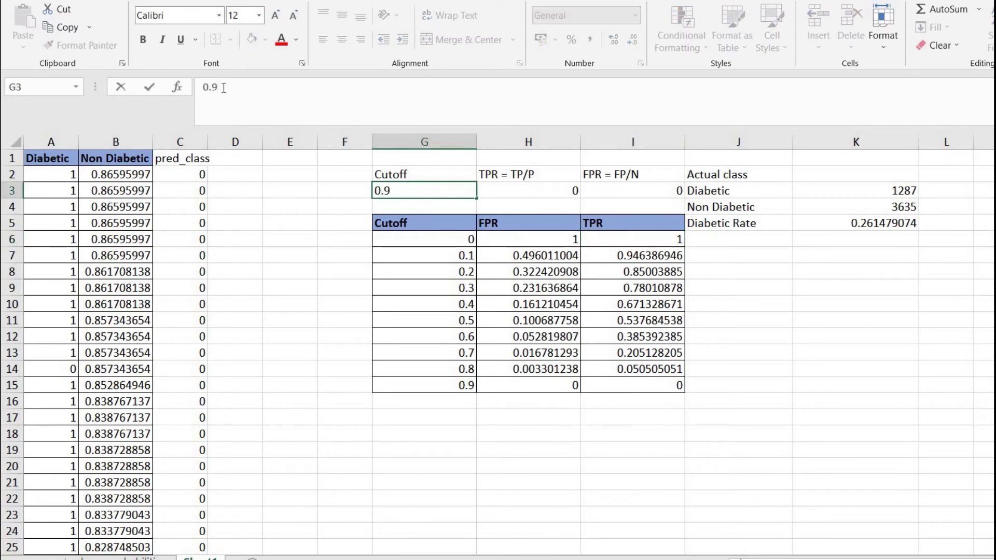
{"action": "key", "text": "BackSpace"}
{"action": "type", "text": "0"}
{"action": "key", "text": "Return"}
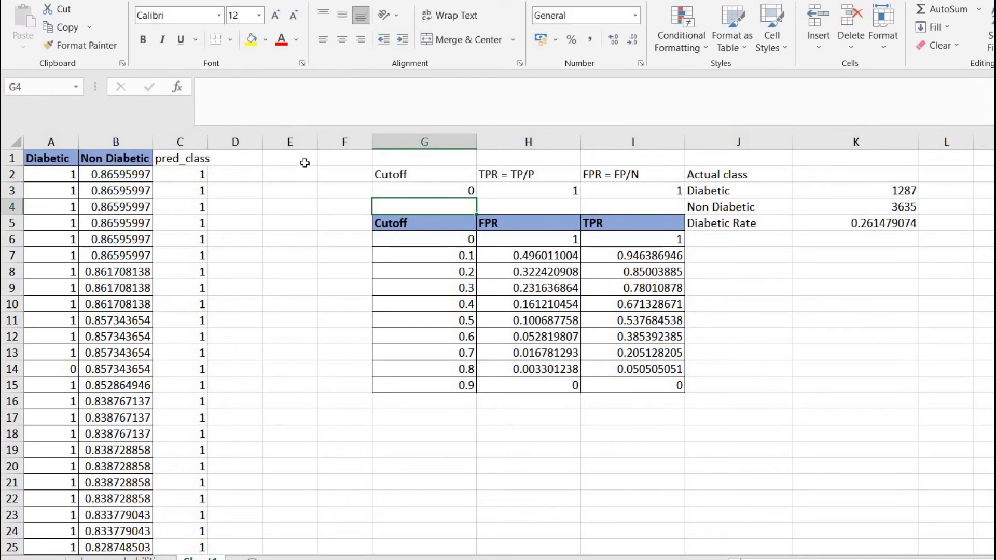
{"action": "key", "text": "ctrl+z"}
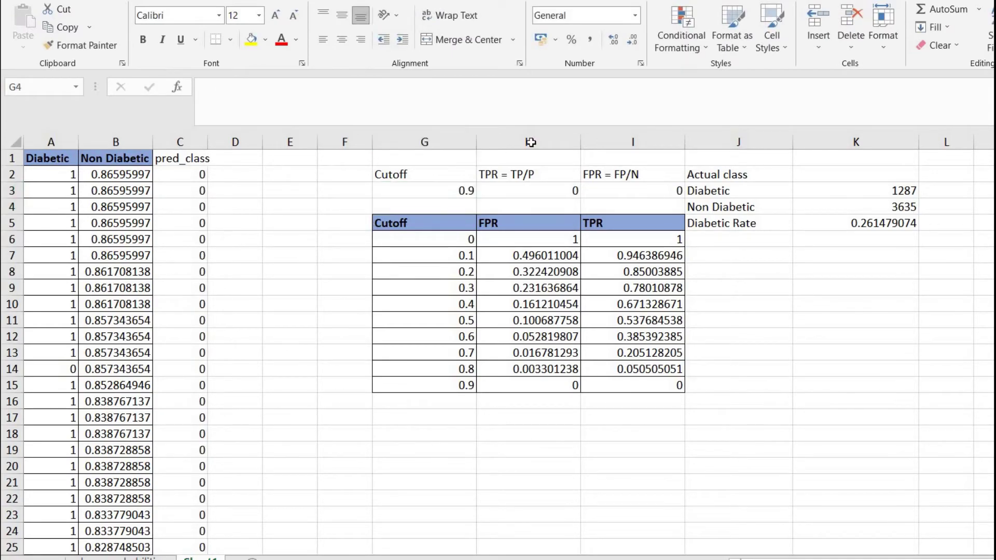
- Set the cutoff in G3 to 0 and review the pred_class values down column C
{"action": "left_click", "coordinate": [436, 192]}
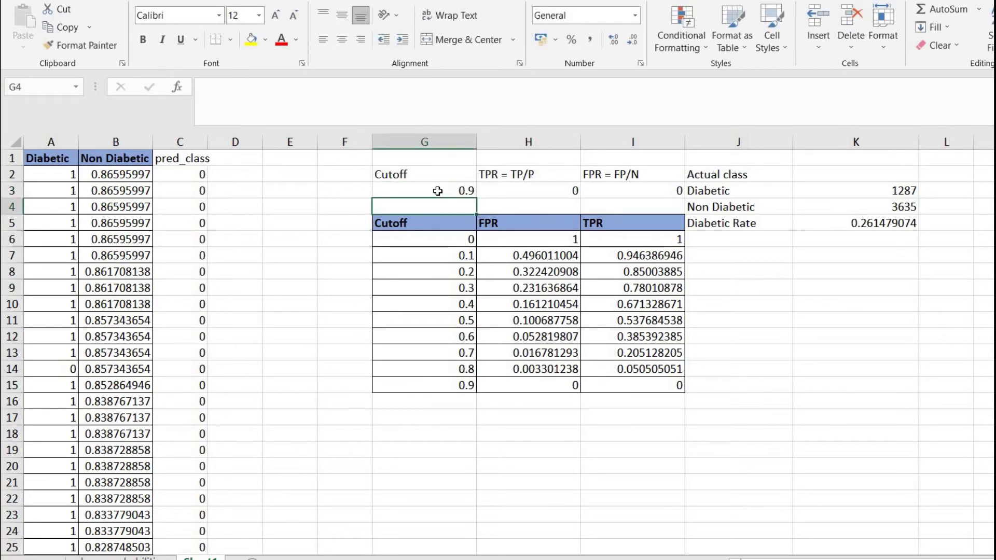
{"action": "left_click", "coordinate": [270, 88]}
{"action": "key", "text": "BackSpace"}
{"action": "key", "text": "BackSpace"}
{"action": "key", "text": "Return"}
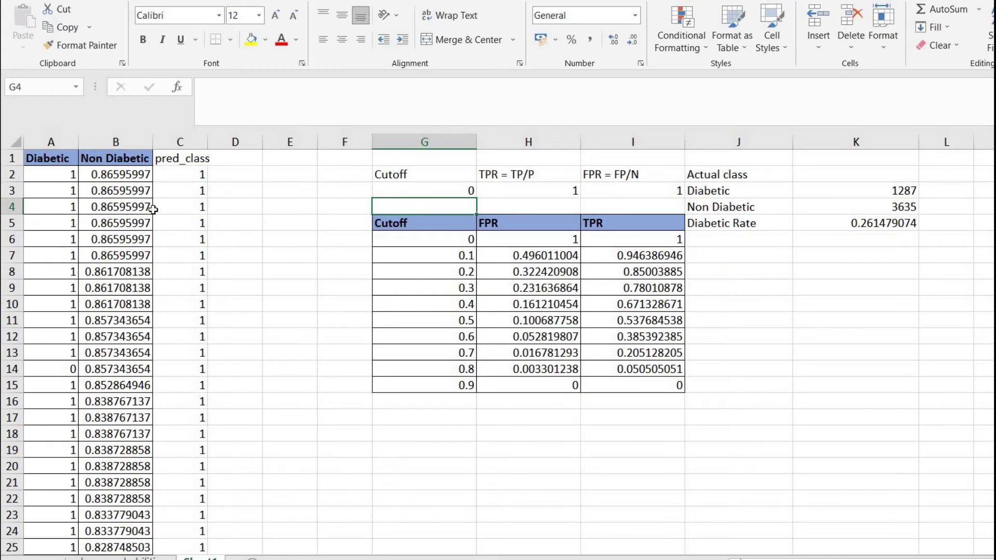
{"action": "left_click", "coordinate": [396, 189]}
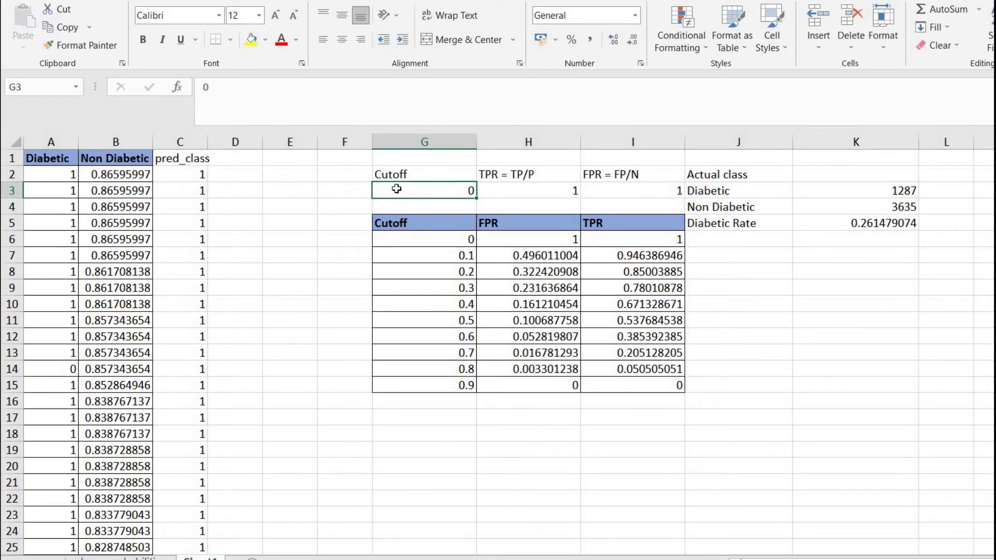
{"action": "scroll", "coordinate": [195, 174], "scroll_direction": "down", "scroll_amount": 9}
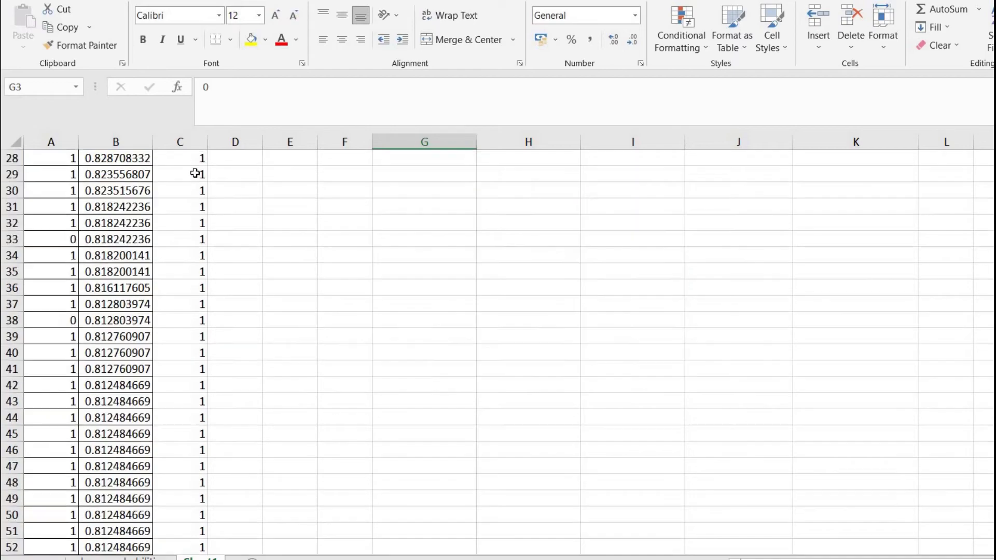
{"action": "scroll", "coordinate": [195, 174], "scroll_direction": "down", "scroll_amount": 7}
{"action": "scroll", "coordinate": [202, 171], "scroll_direction": "up", "scroll_amount": 16}
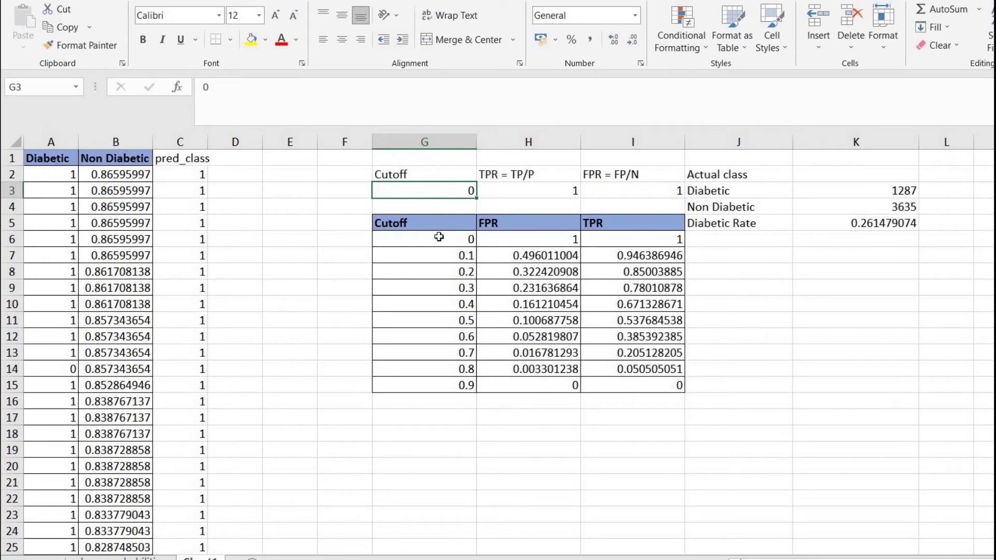
- Review the cutoffs and their FPR and TPR values in the table in G6:I15
{"action": "left_click_drag", "start_coordinate": [438, 239], "coordinate": [421, 385]}
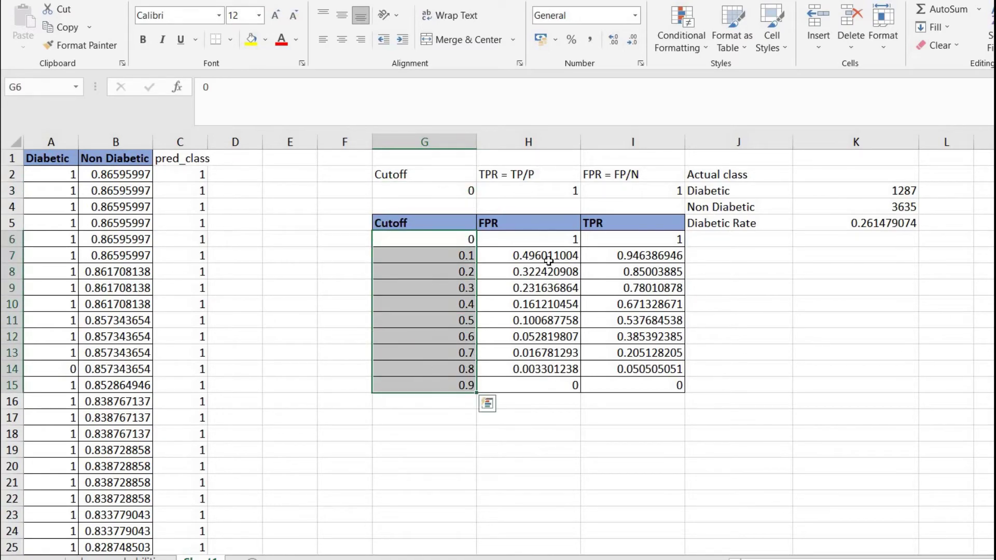
{"action": "left_click", "coordinate": [545, 239]}
{"action": "left_click_drag", "start_coordinate": [544, 303], "coordinate": [544, 385]}
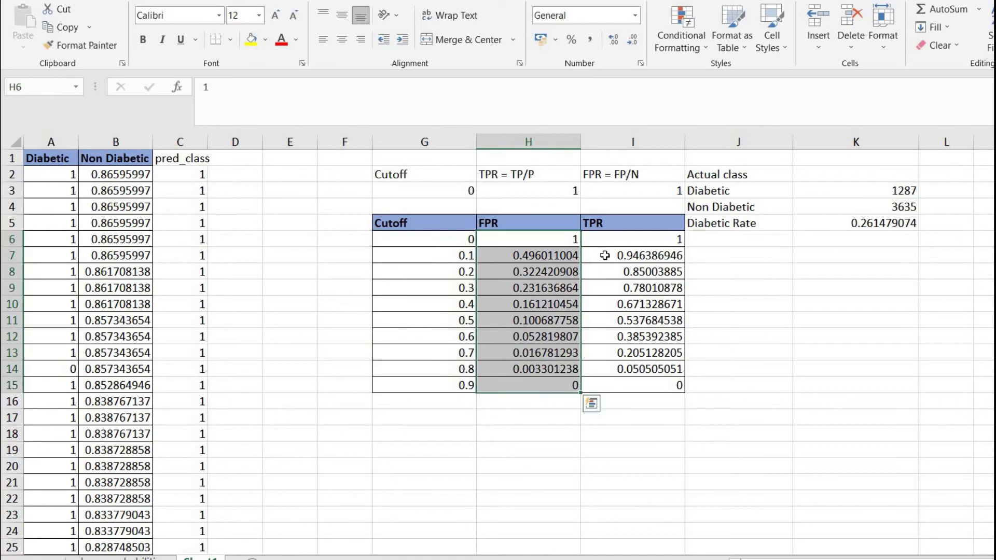
{"action": "left_click_drag", "start_coordinate": [630, 239], "coordinate": [632, 337]}
- Set the cutoff in G3 to 0.1 and compare the calculated TPR and FPR with the table's row for that cutoff
{"action": "left_click", "coordinate": [452, 254]}
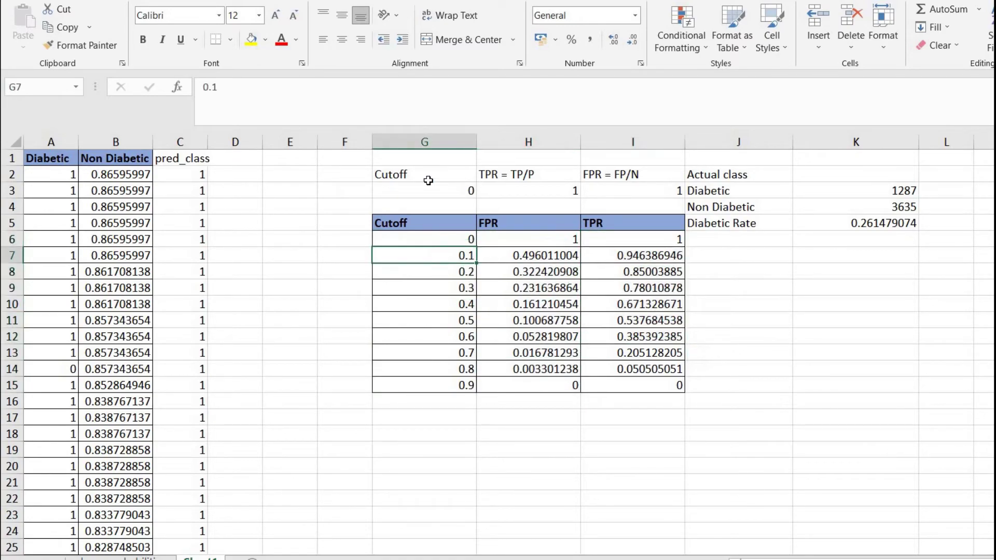
{"action": "left_click", "coordinate": [433, 191]}
{"action": "left_click", "coordinate": [295, 98]}
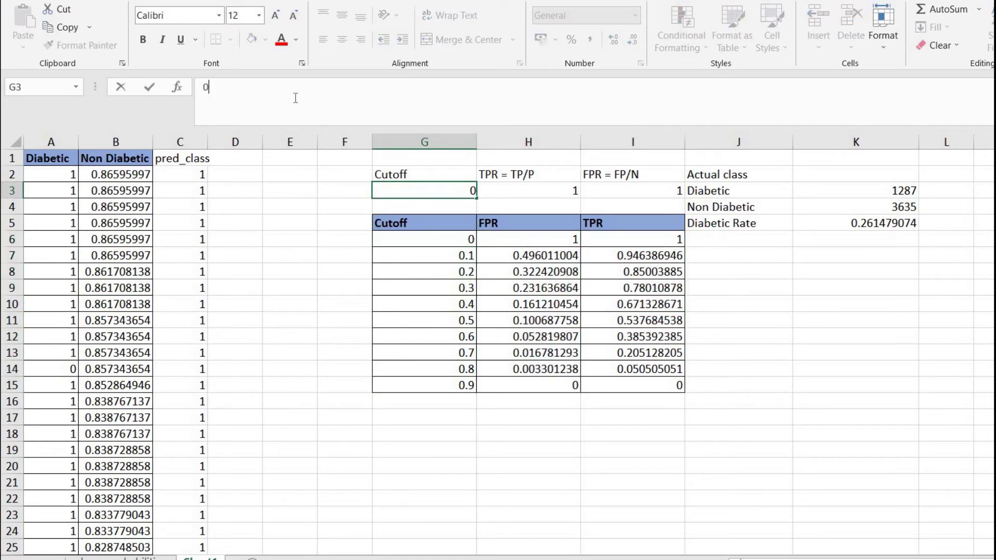
{"action": "type", "text": ".1"}
{"action": "key", "text": "Return"}
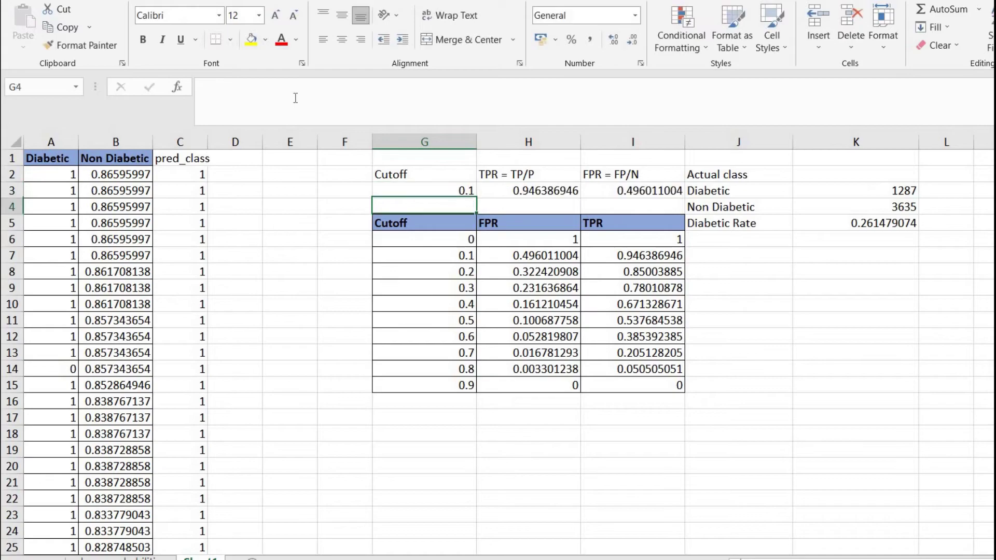
{"action": "left_click", "coordinate": [547, 193]}
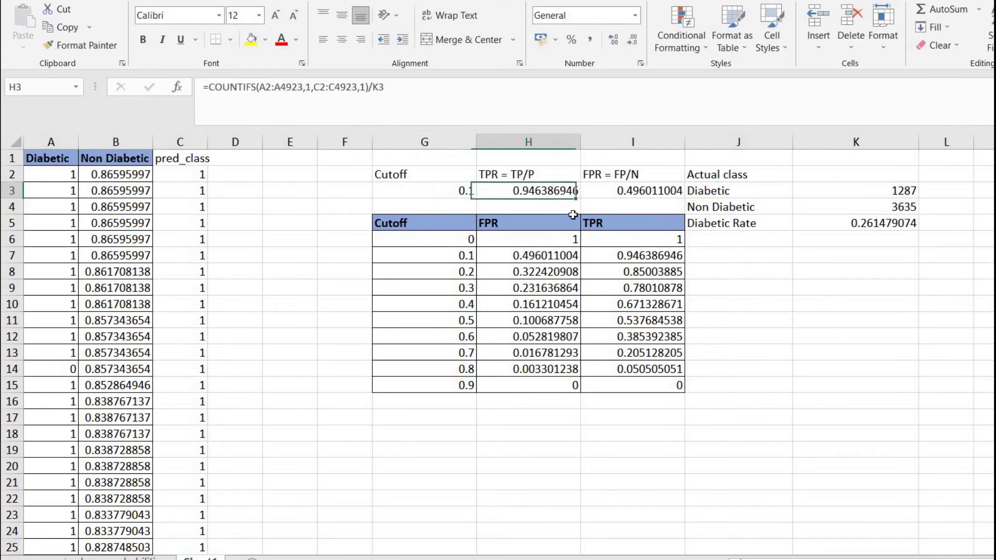
{"action": "left_click", "coordinate": [622, 256]}
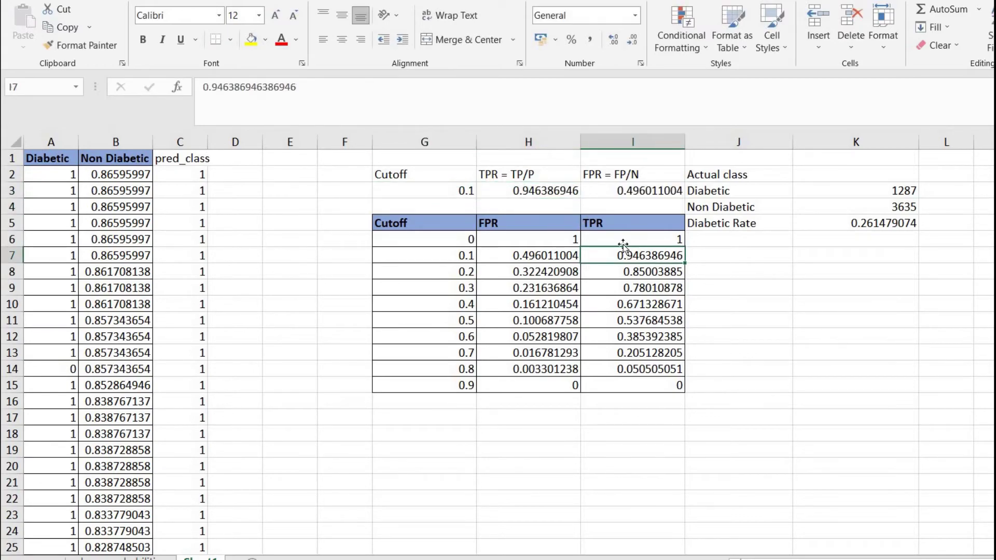
{"action": "left_click", "coordinate": [610, 191]}
{"action": "left_click", "coordinate": [550, 257]}
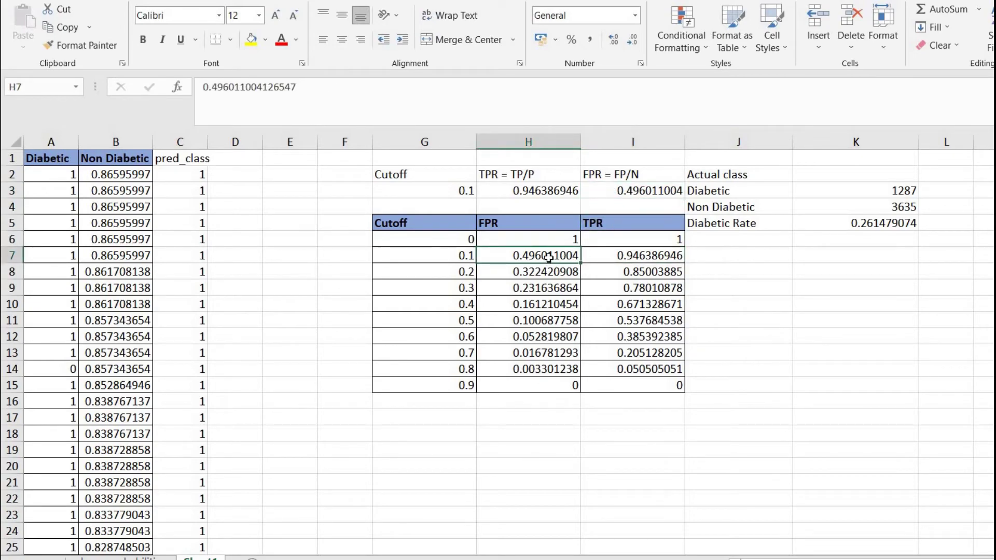
- Set the cutoff in G3 to 0.2 and check the TPR calculated in H3
{"action": "left_click", "coordinate": [434, 269]}
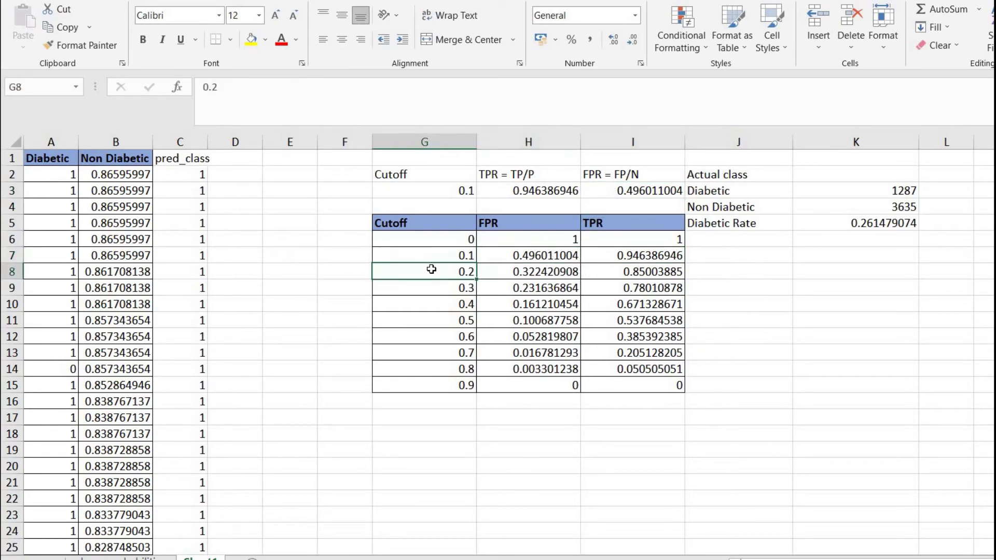
{"action": "left_click", "coordinate": [453, 192]}
{"action": "left_click", "coordinate": [381, 95]}
{"action": "key", "text": "BackSpace"}
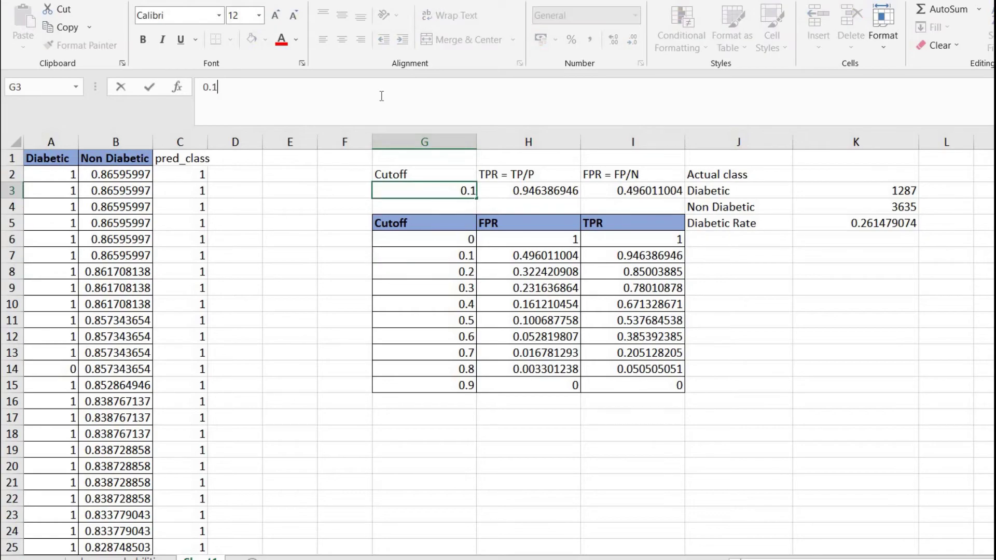
{"action": "type", "text": "2"}
{"action": "key", "text": "Return"}
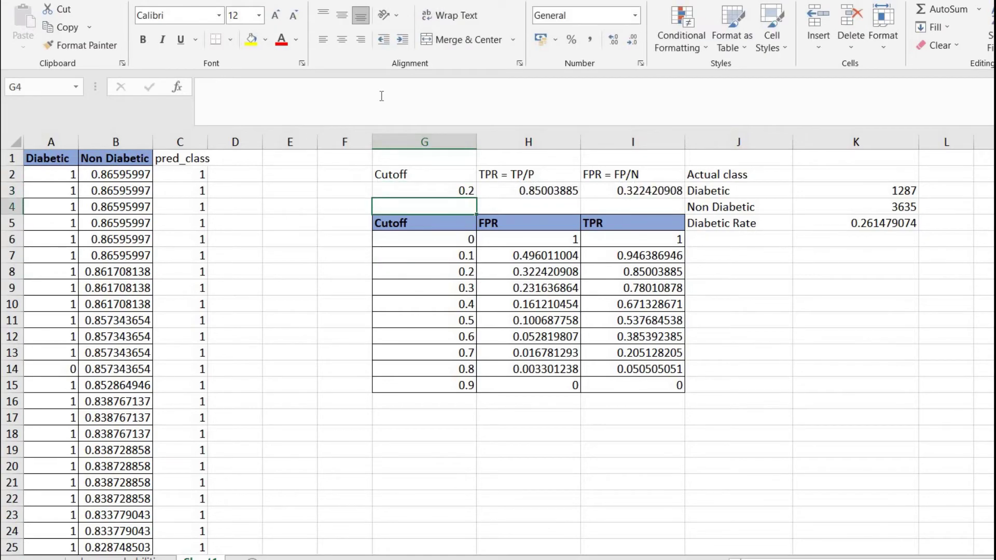
{"action": "left_click", "coordinate": [512, 191]}
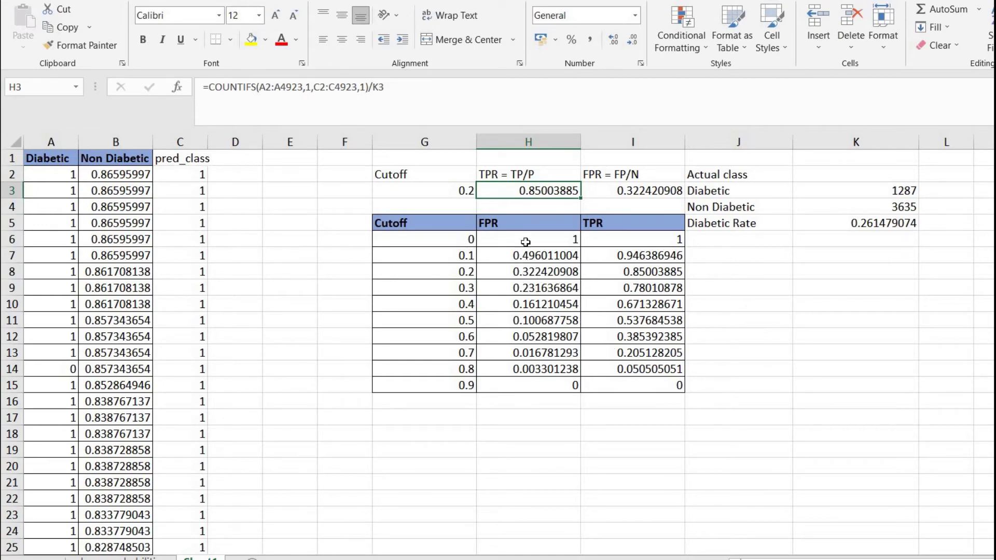
- Examine the table's FPR and TPR columns as the data for a chart
{"action": "left_click_drag", "start_coordinate": [526, 243], "coordinate": [528, 383]}
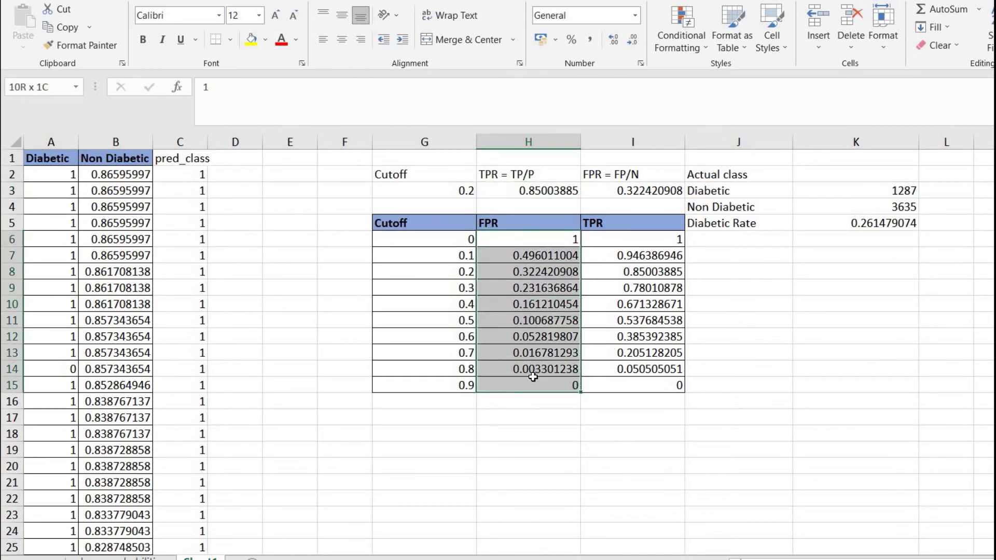
{"action": "left_click", "coordinate": [632, 239]}
{"action": "left_click_drag", "start_coordinate": [634, 301], "coordinate": [632, 386]}
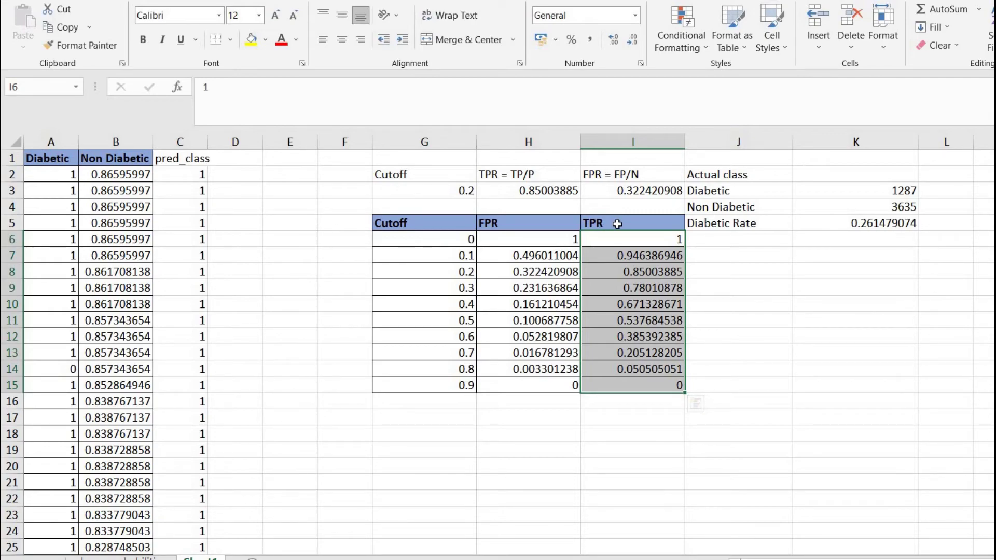
{"action": "left_click_drag", "start_coordinate": [554, 227], "coordinate": [542, 368]}
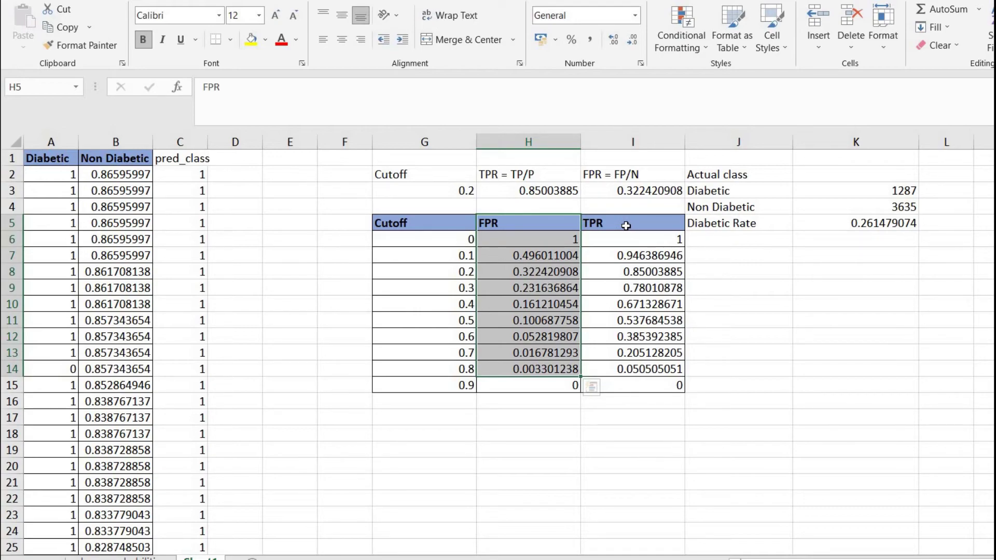
{"action": "left_click_drag", "start_coordinate": [626, 226], "coordinate": [633, 367]}
- Insert a markers-only scatter chart of TPR against FPR from the table range H5:I15
{"action": "left_click_drag", "start_coordinate": [522, 223], "coordinate": [523, 361]}
{"action": "key", "text": "alt+n"}
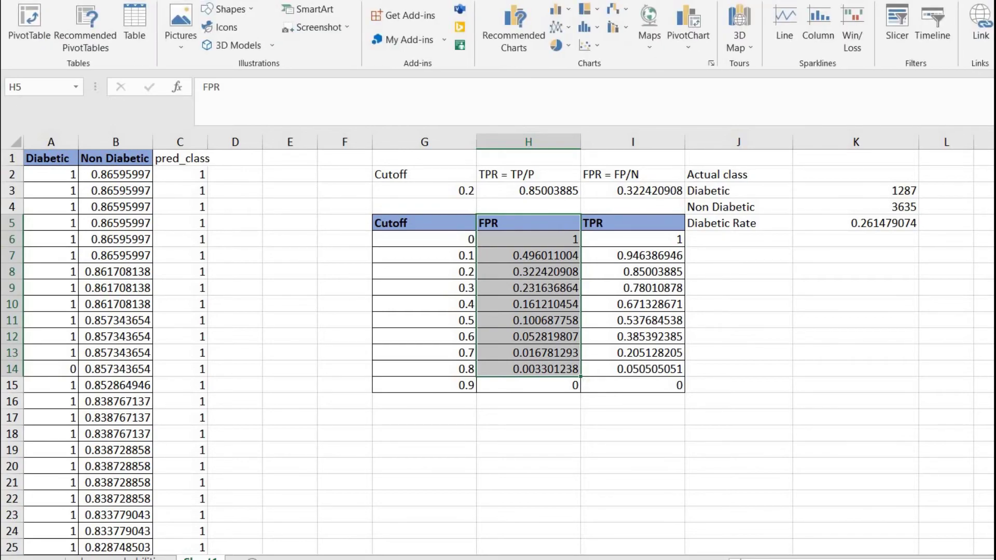
{"action": "left_click", "coordinate": [597, 46]}
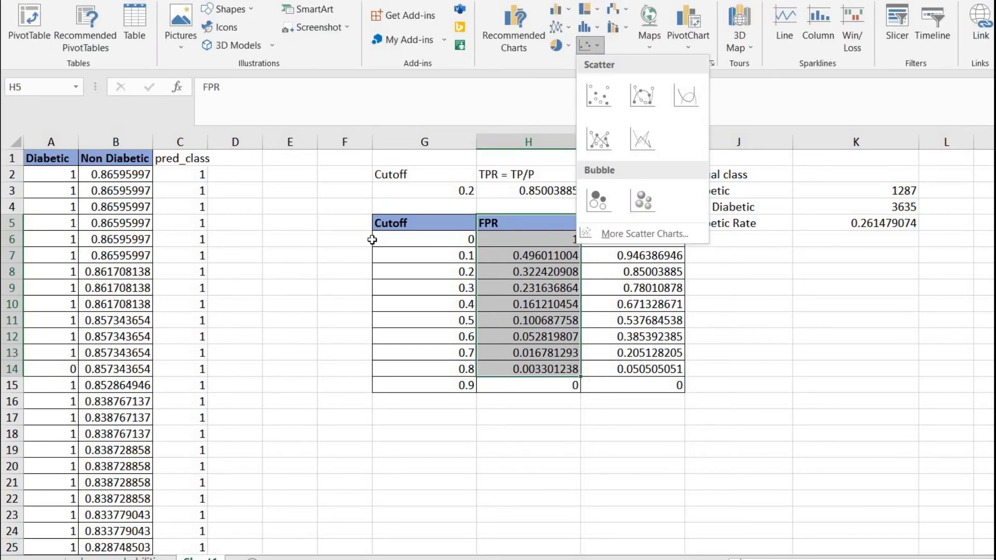
{"action": "key", "text": "Escape"}
{"action": "left_click_drag", "start_coordinate": [560, 222], "coordinate": [618, 383]}
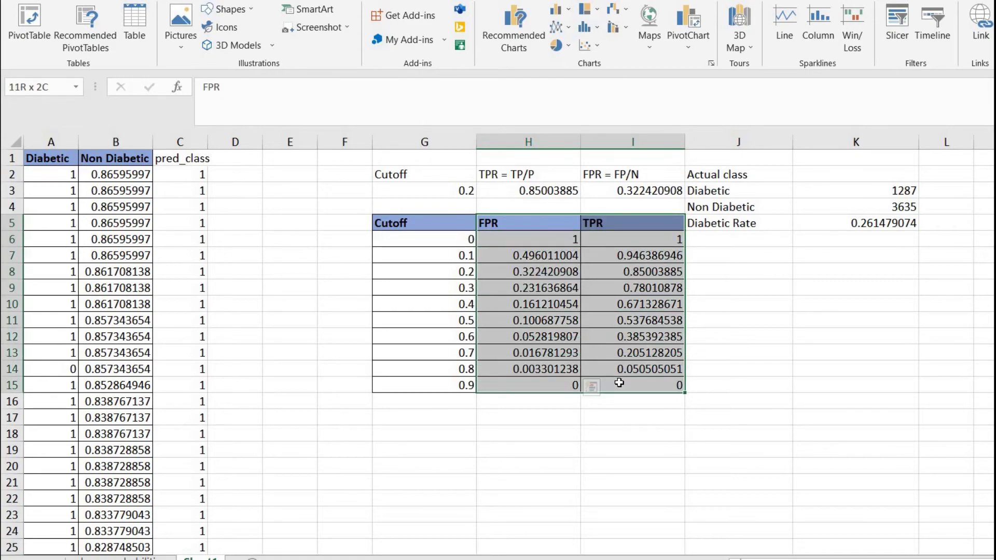
{"action": "left_click", "coordinate": [596, 49]}
{"action": "left_click", "coordinate": [598, 97]}
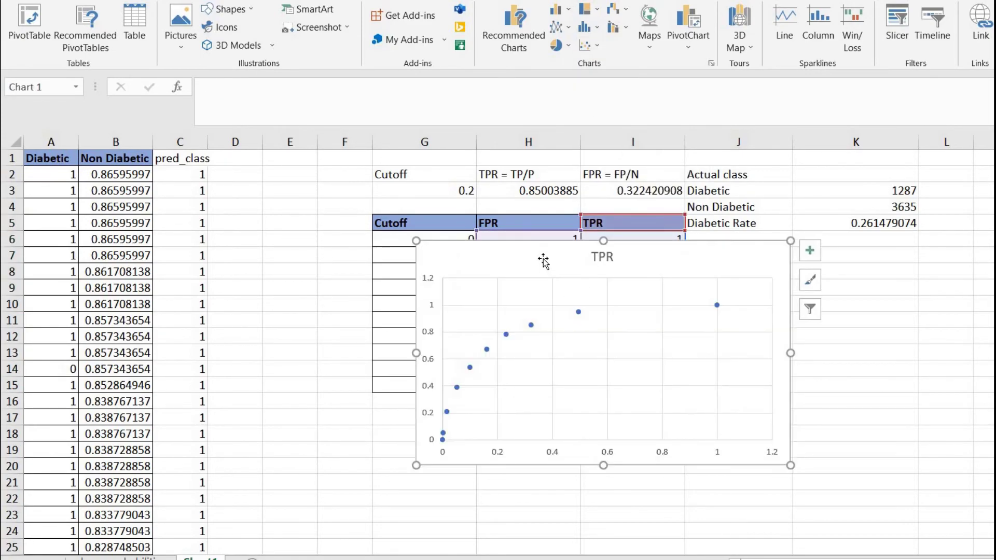
- Reposition the scatter chart just below the table's FPR and TPR headings and examine its highest and lowest points
{"action": "left_click_drag", "start_coordinate": [543, 260], "coordinate": [475, 214]}
{"action": "left_click_drag", "start_coordinate": [473, 212], "coordinate": [658, 278]}
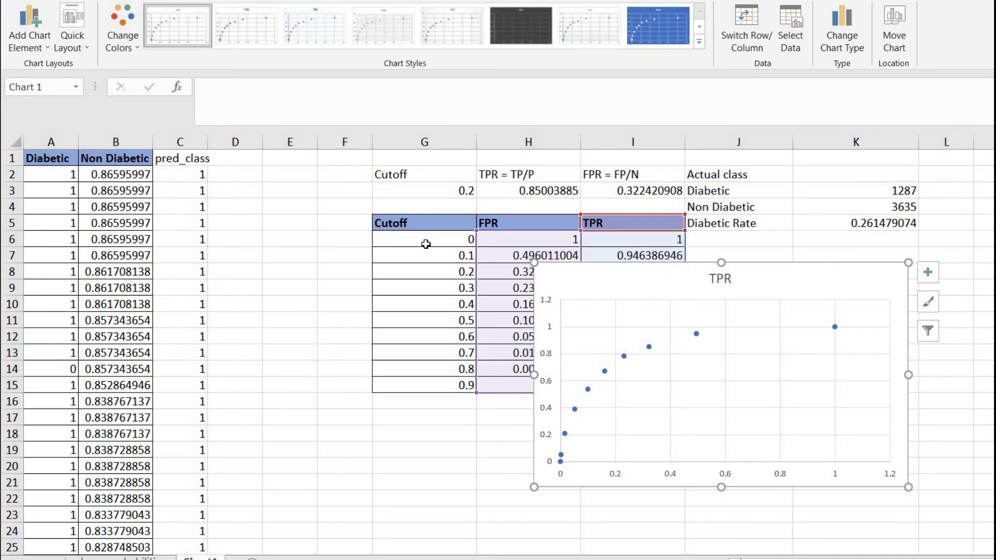
{"action": "mouse_move", "coordinate": [835, 329]}
{"action": "mouse_move", "coordinate": [560, 457]}
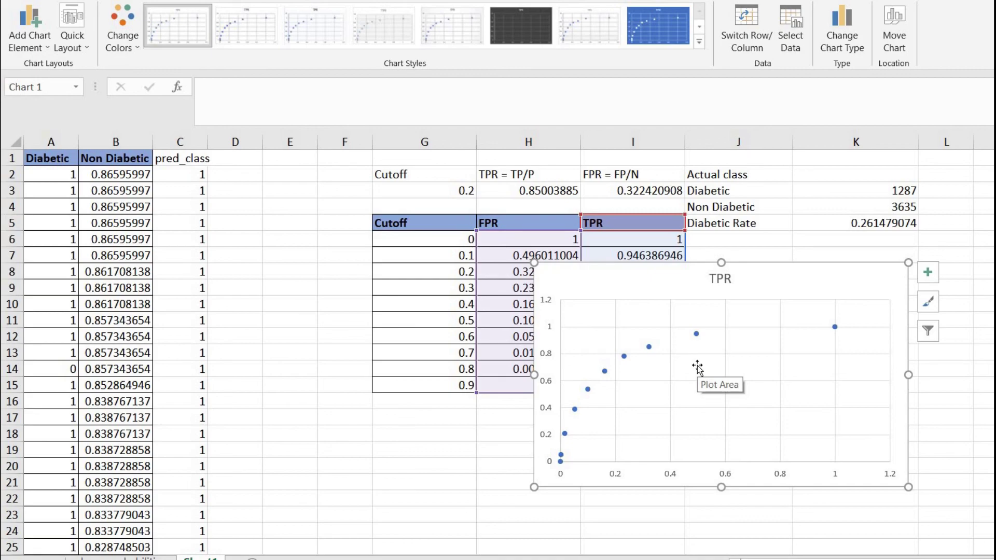
{"action": "left_click_drag", "start_coordinate": [654, 275], "coordinate": [581, 256]}
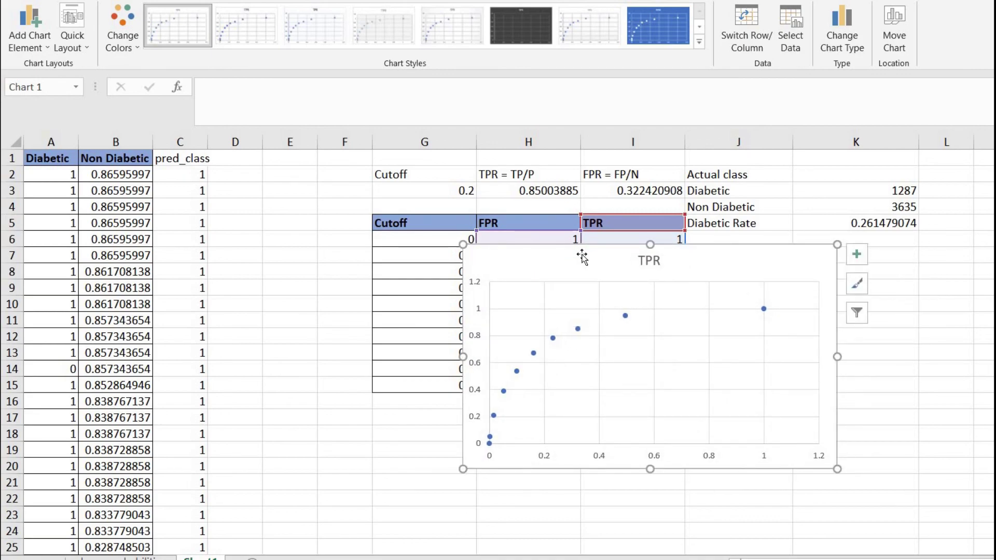